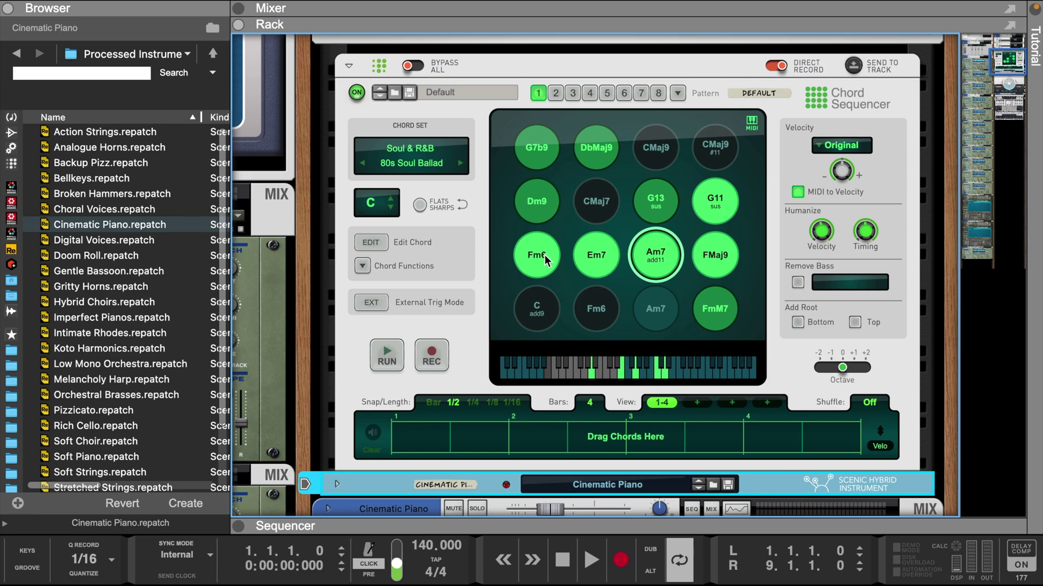
- Look through the Soul & R&B chord sets and extend the chord pattern to eight bars
click(461, 157)
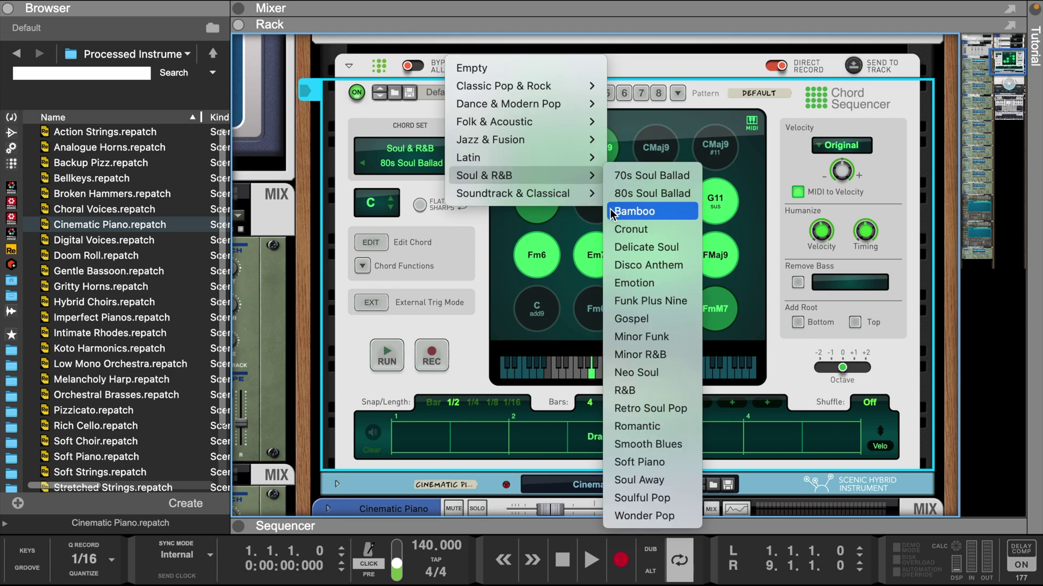
click(532, 235)
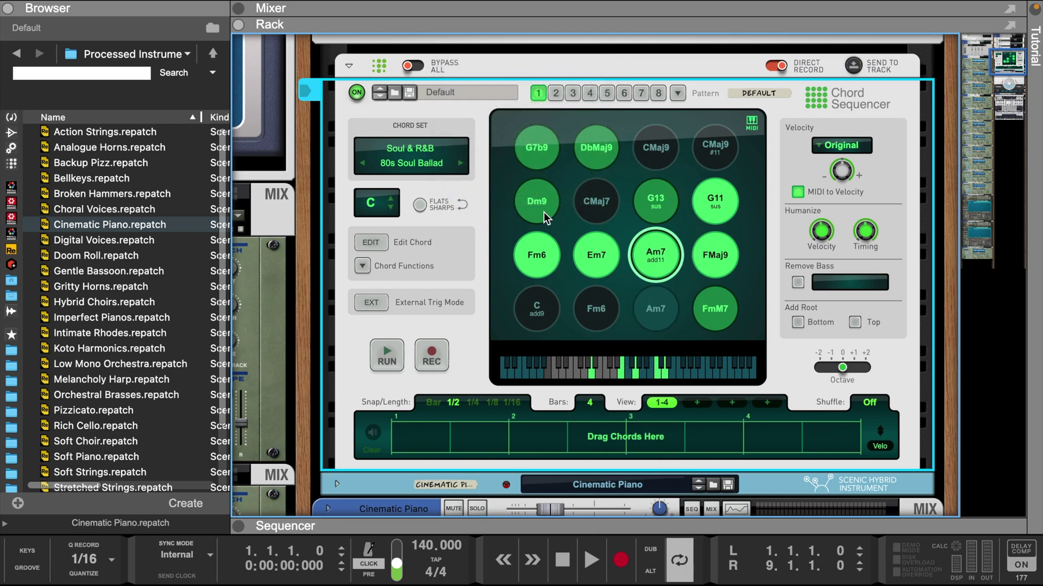
click(696, 402)
- Audition the Dm9 chord and adjust the chord sequencer's velocity amount and Humanize Timing
click(543, 204)
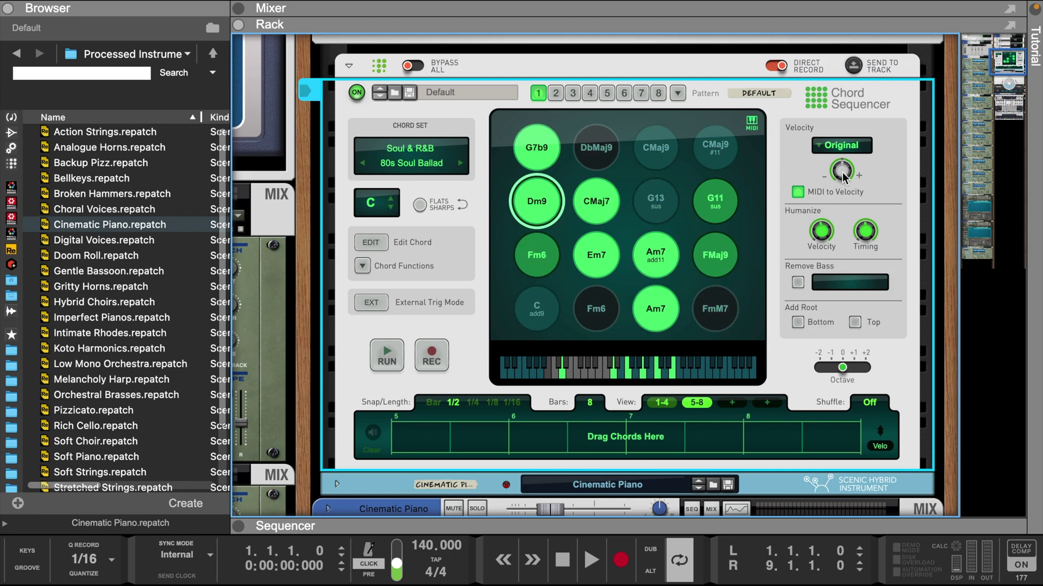
drag(842, 171, 842, 186)
mouse_move(824, 239)
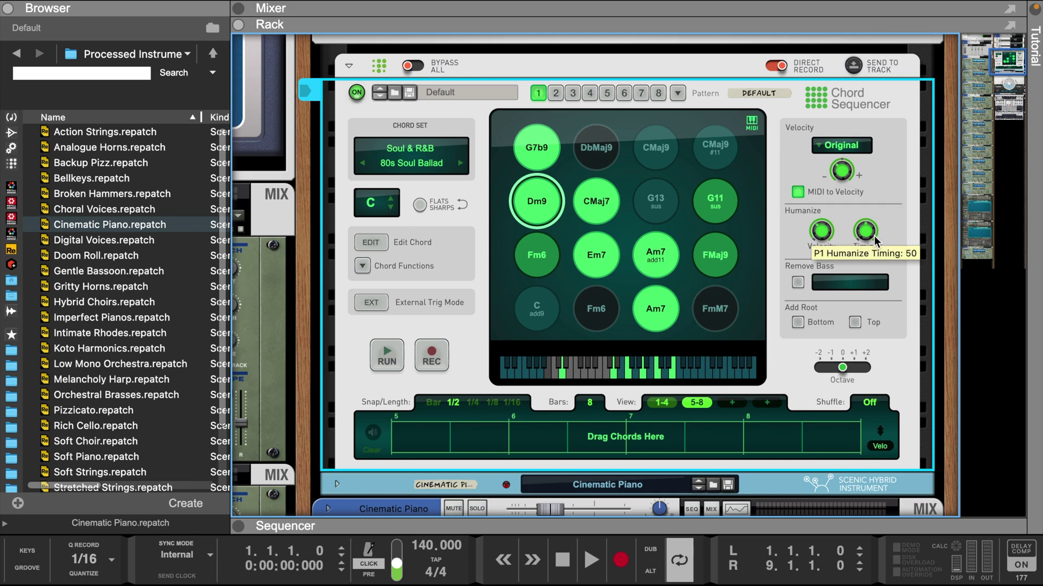
drag(868, 239, 872, 231)
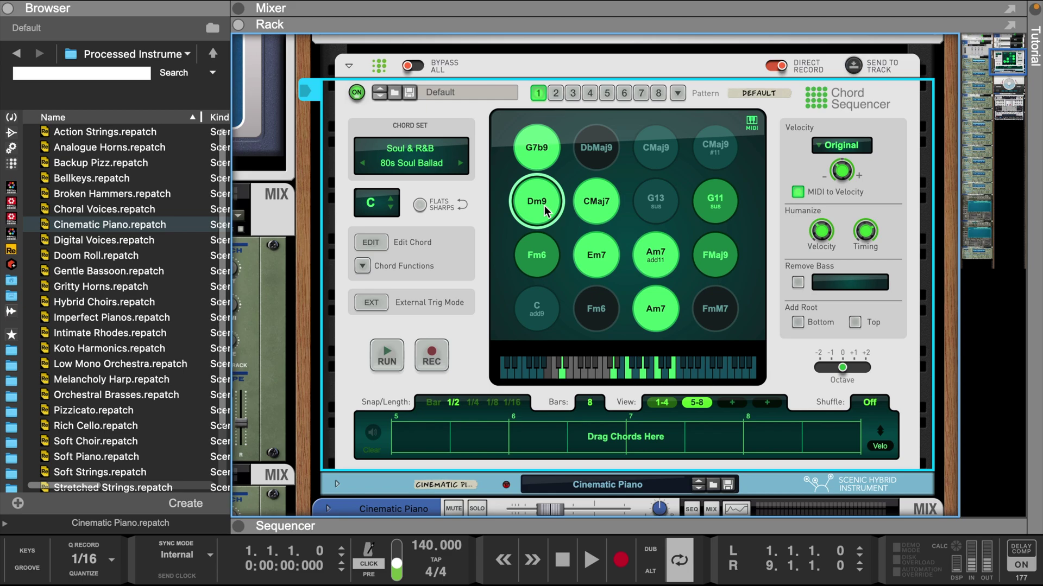
- Audition the Em7, FMaj9, Dm9 and Am7 add11 chords to try out the progression
click(589, 246)
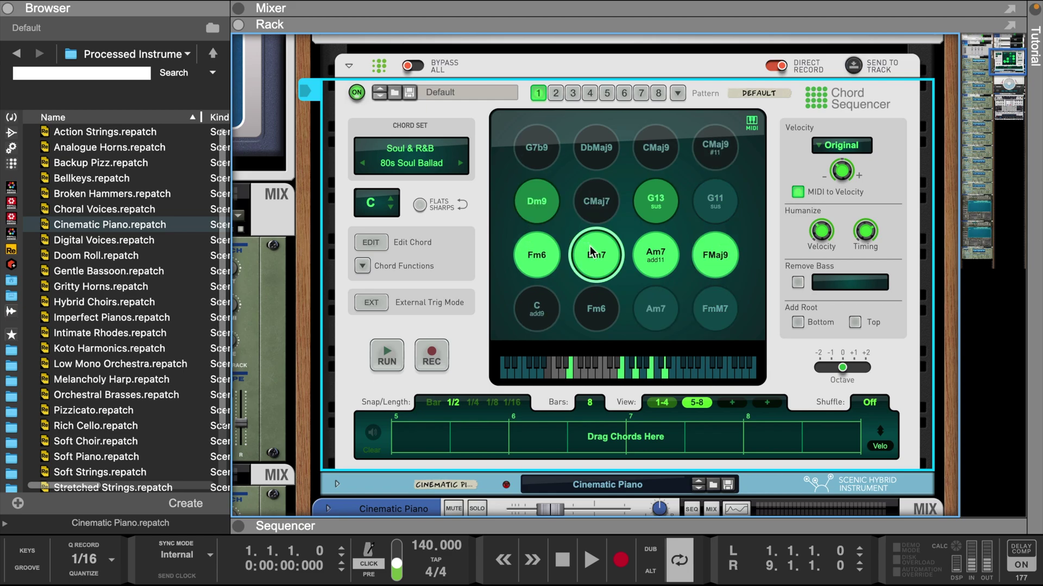
click(713, 257)
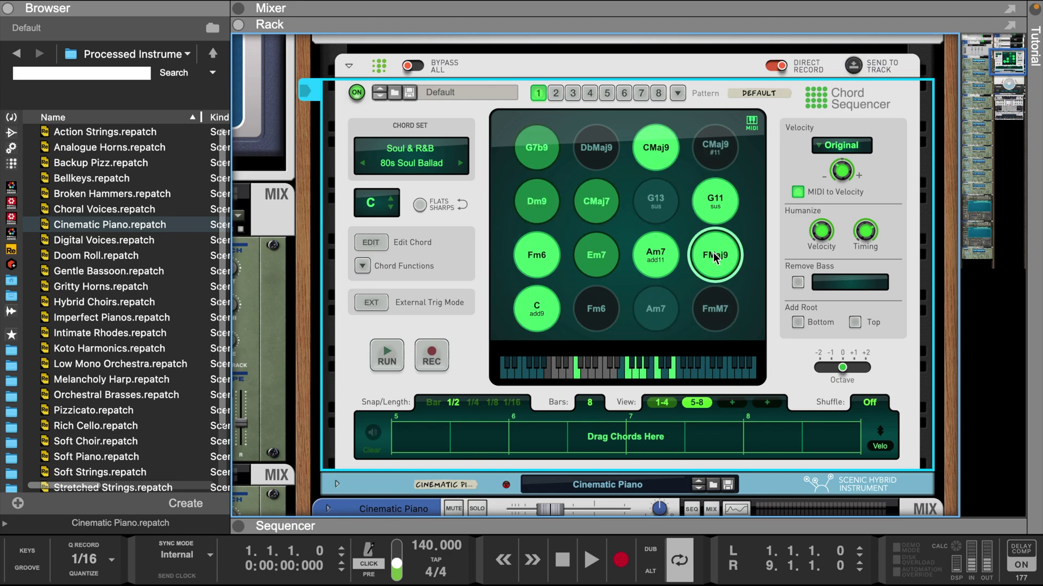
click(544, 206)
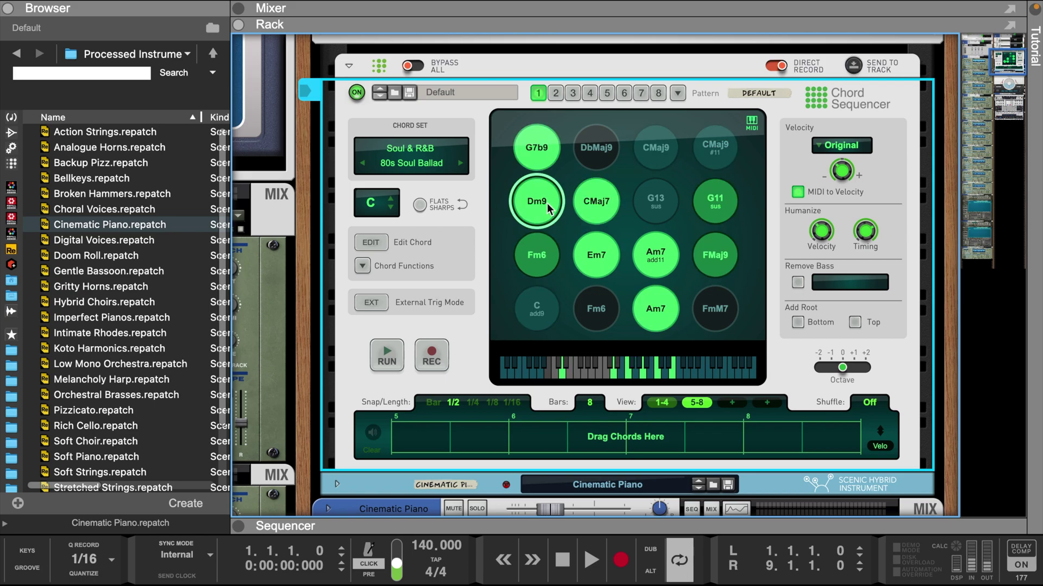
click(594, 250)
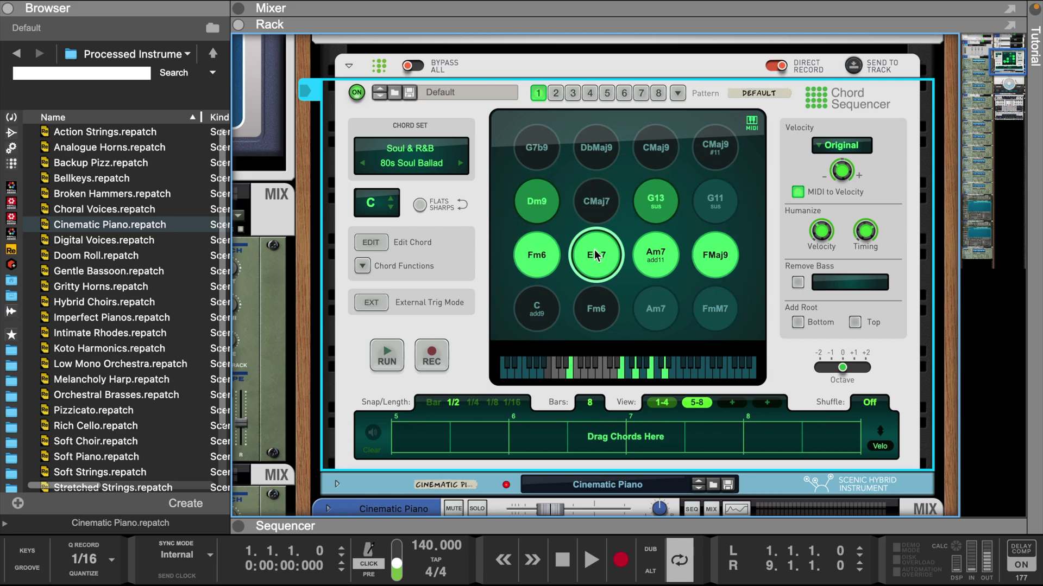
click(667, 251)
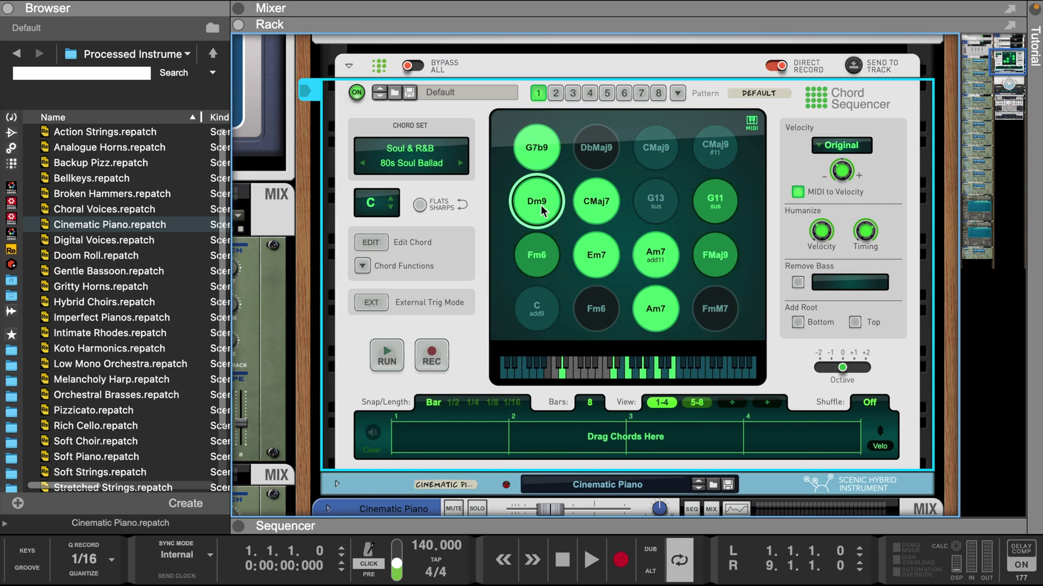
- Place Dm9 at bar 1 of the chord pattern, set the snap length to 1/2 and play it back
drag(541, 205, 425, 445)
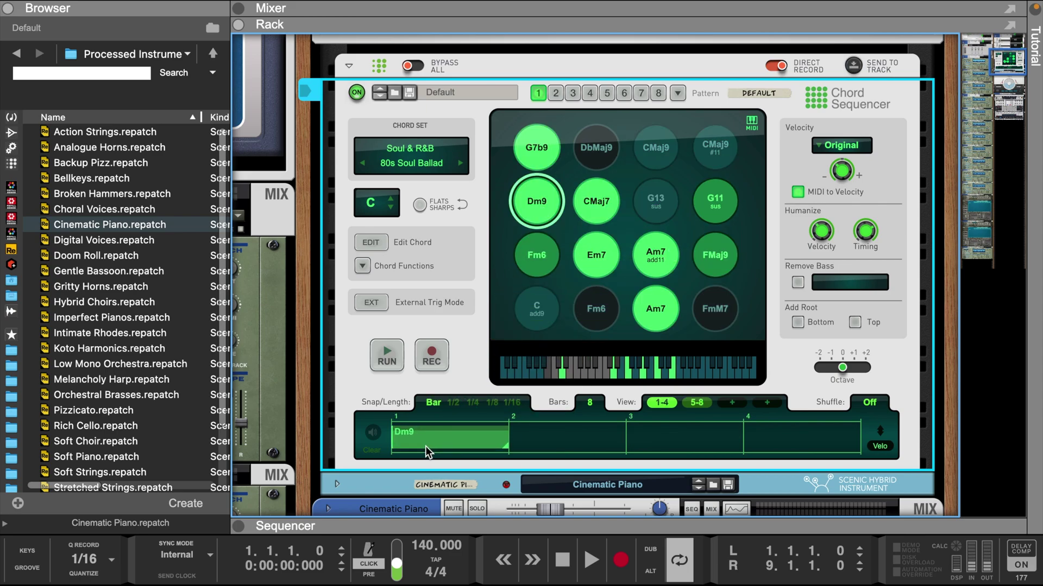
click(455, 400)
key(space)
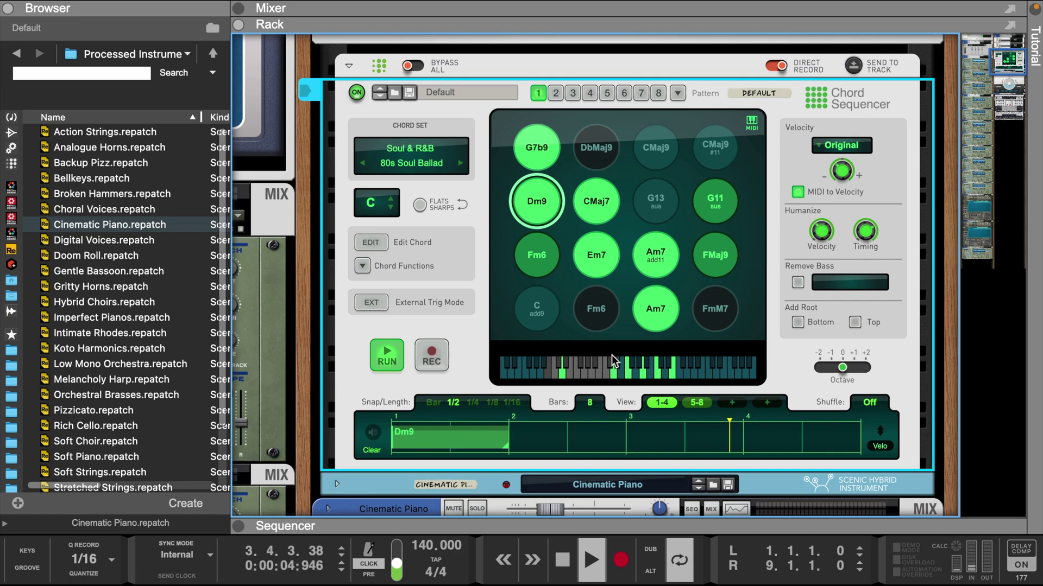
key(space)
- Add Em7 at bar 3 and FMaj9 at bar 4, extending Dm9 and Em7 almost up to the following chord
click(595, 256)
drag(594, 257, 637, 432)
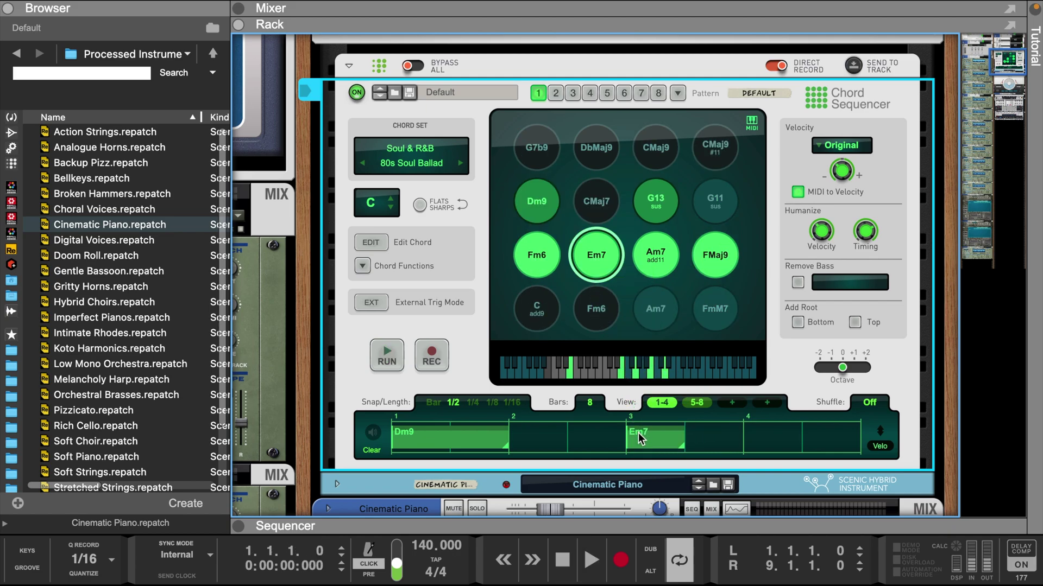
drag(721, 263, 764, 443)
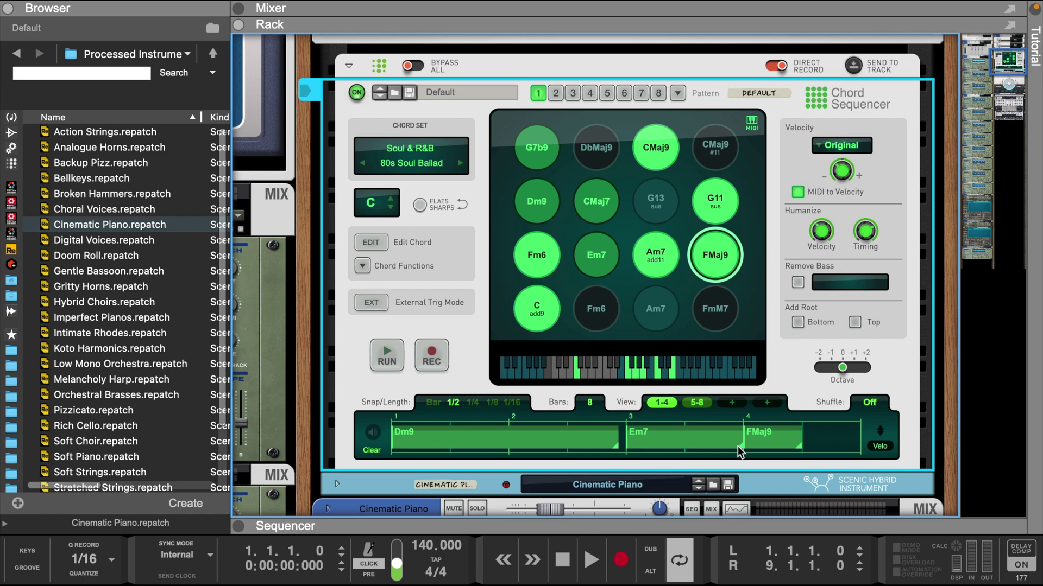
- Fill the second half of the pattern with Dm9 at bar 5, Em7 at bar 7 and Am7 add11 at bar 8
click(697, 402)
drag(540, 202, 618, 446)
drag(597, 258, 754, 447)
drag(652, 252, 757, 436)
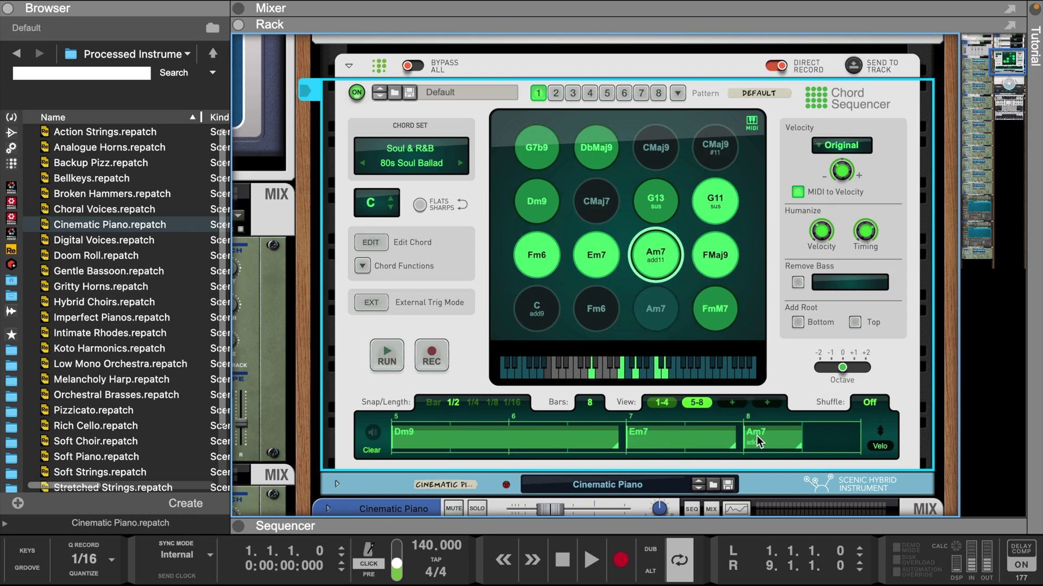
- Run the eight-bar chord pattern, set Humanize Timing to 78 and stop playback
click(387, 356)
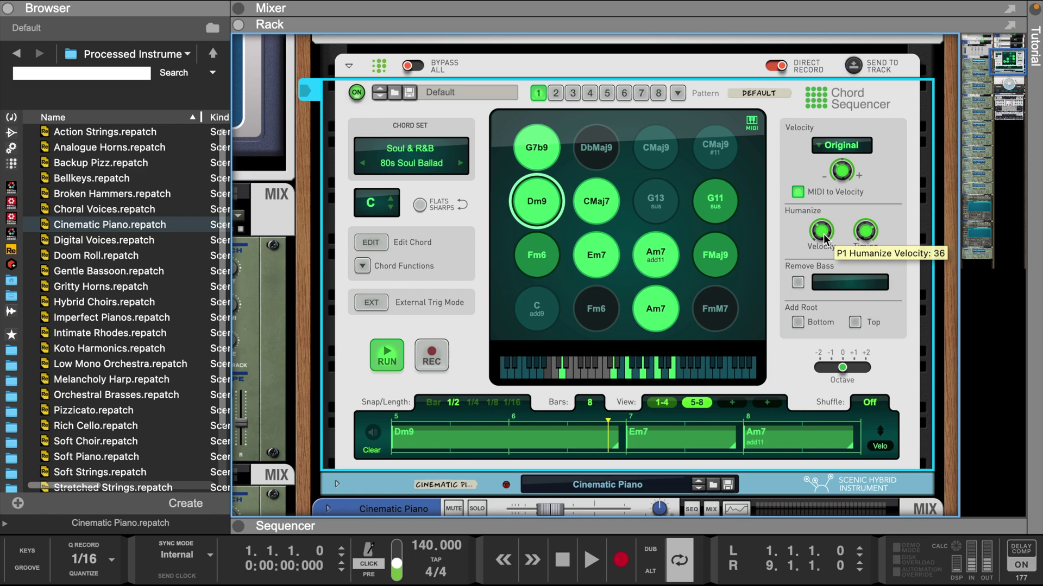
mouse_move(863, 233)
scroll(863, 233, up, 3)
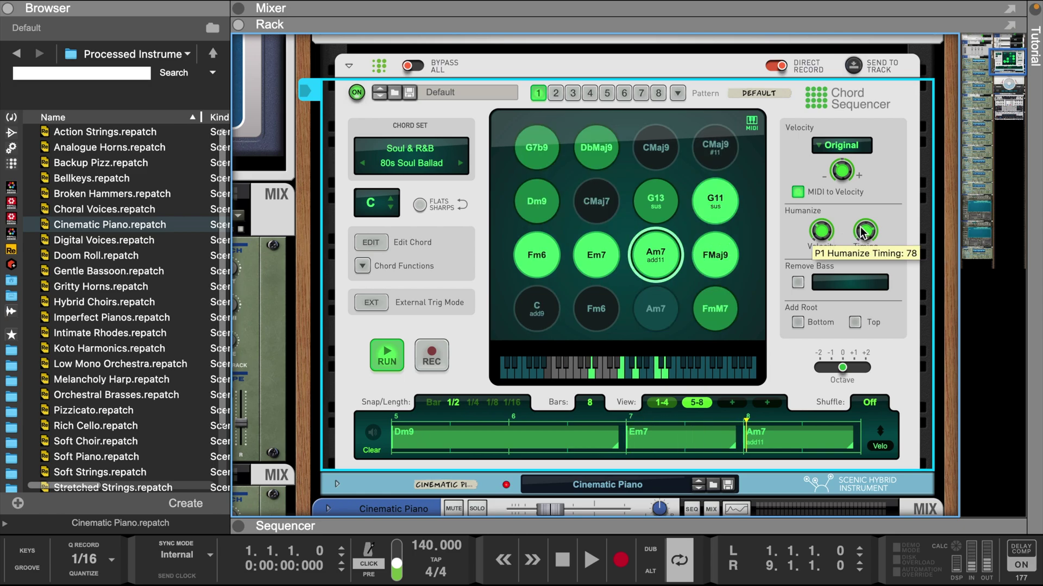
mouse_move(843, 174)
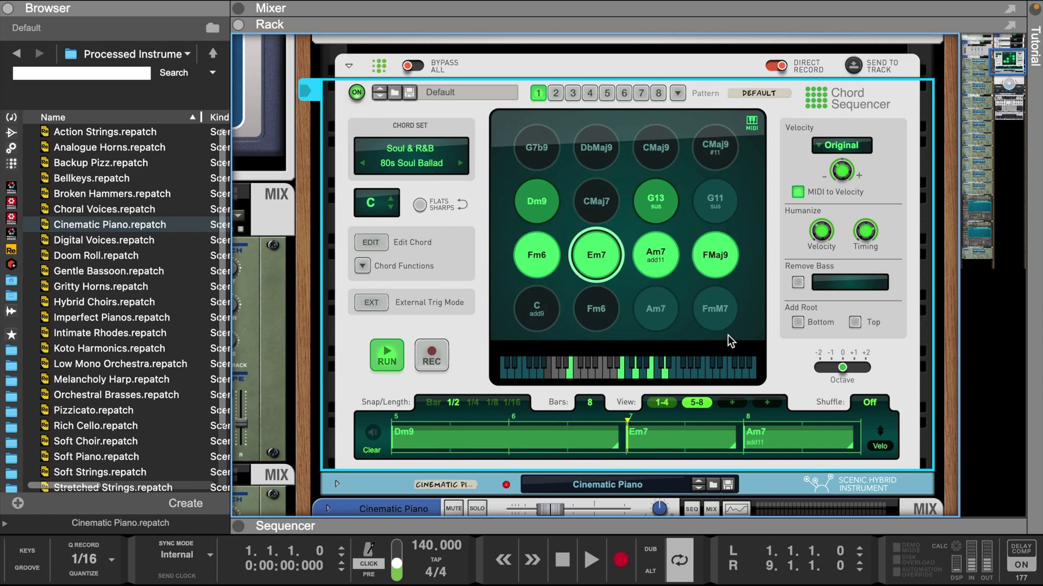
scroll(728, 335, down, 1)
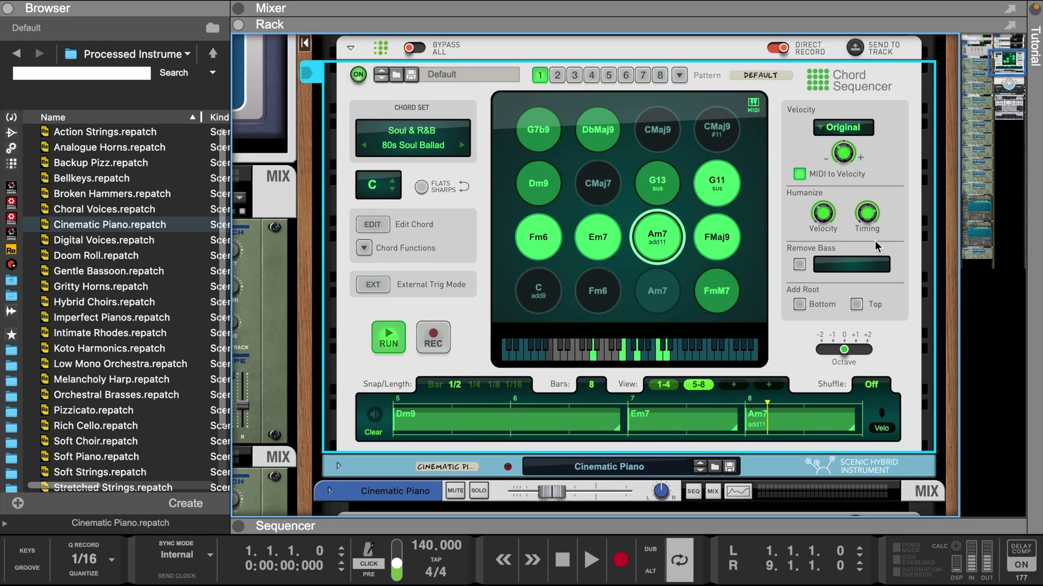
key(space)
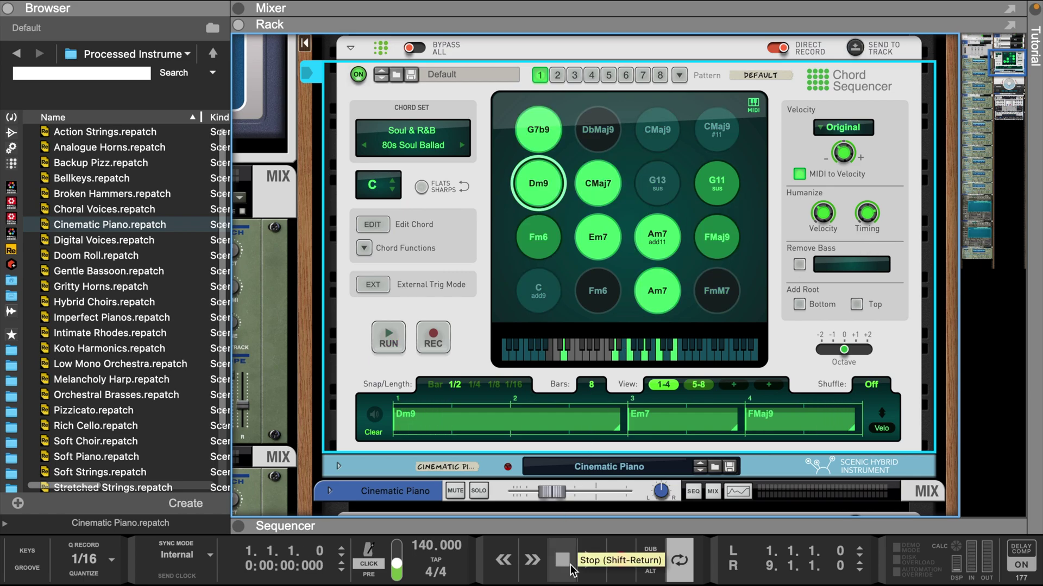
- Send the chord pattern to the Cinematic Piano track and open its clip in the sequencer's note editor for playback
click(855, 49)
click(539, 22)
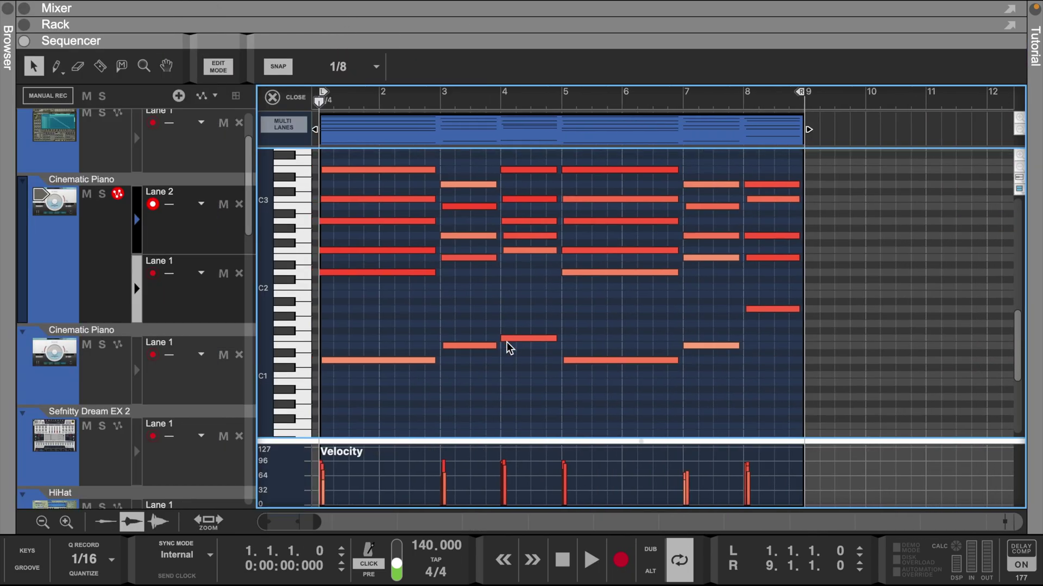
scroll(476, 351, up, 2)
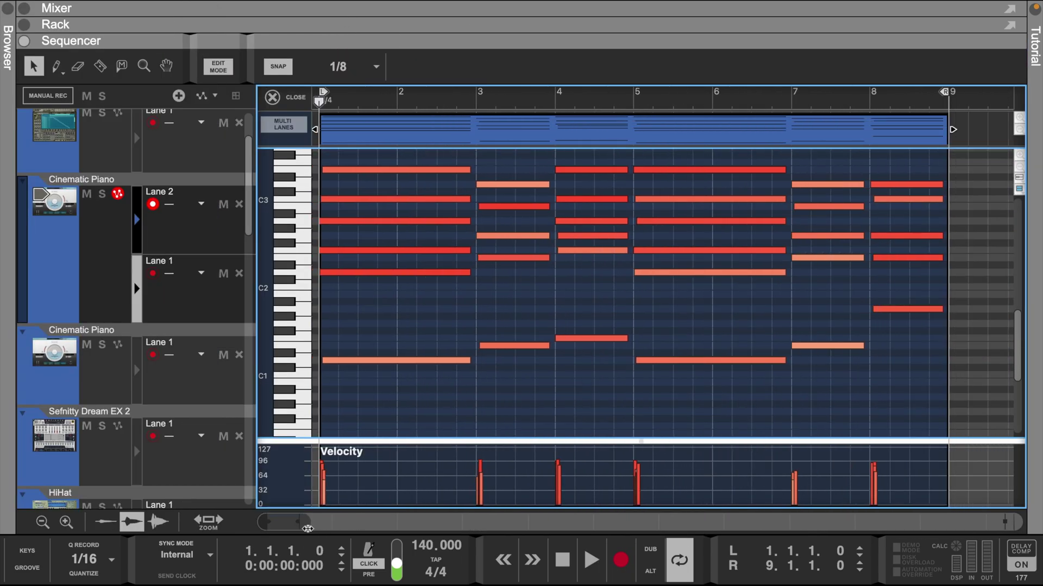
scroll(477, 350, up, 3)
key(space)
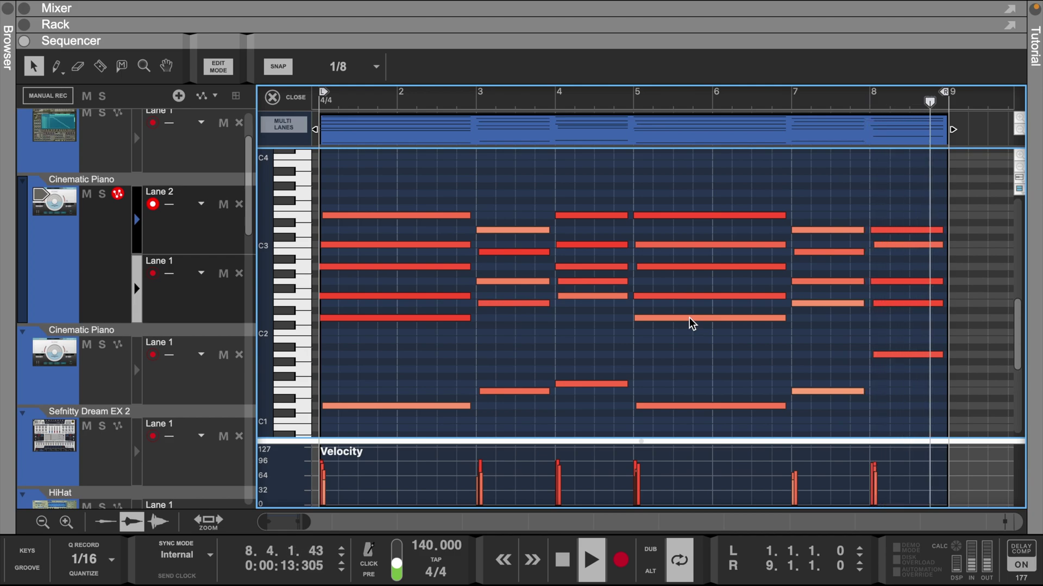
key(space)
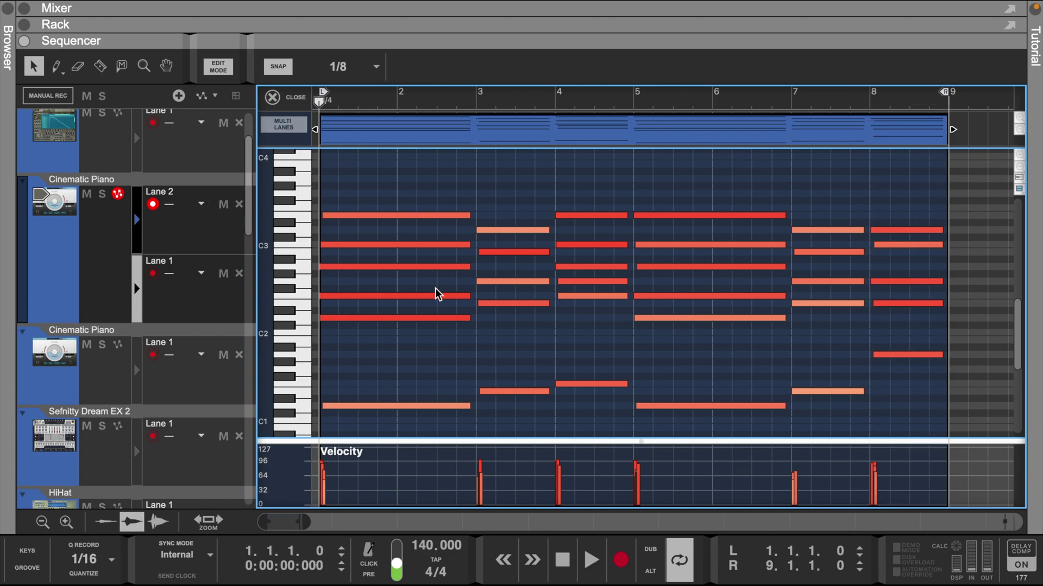
- Slice the four upper notes of the Dm9 chord in bars 1 and 2 at staggered quarter-note positions with the Razor tool
click(100, 66)
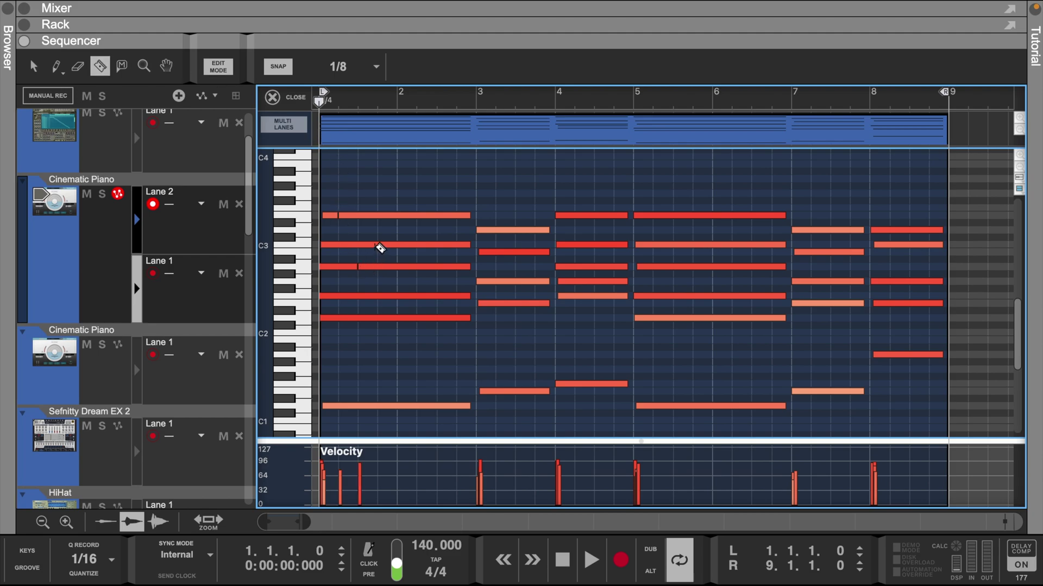
click(377, 245)
click(397, 296)
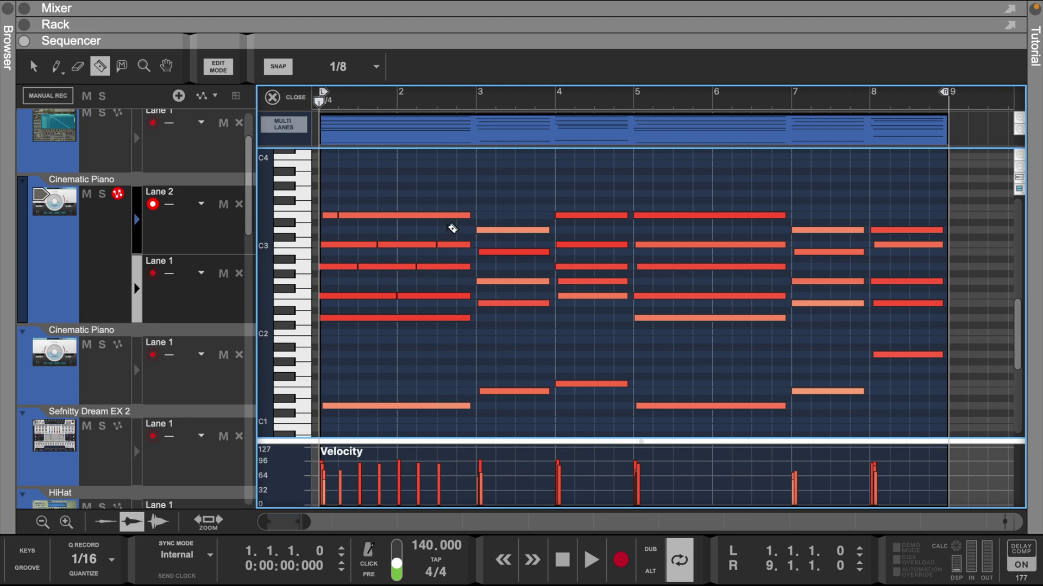
key(space)
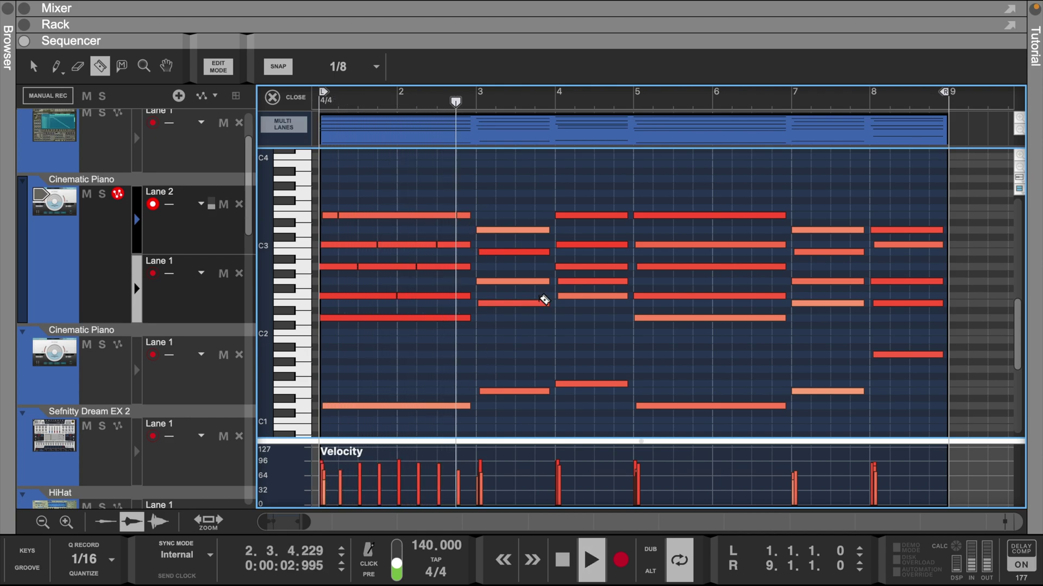
- Slice D3 at the middle of bar 3, E3 at the middle of bar 4 and C3 on beat 4 of bar 4
click(515, 230)
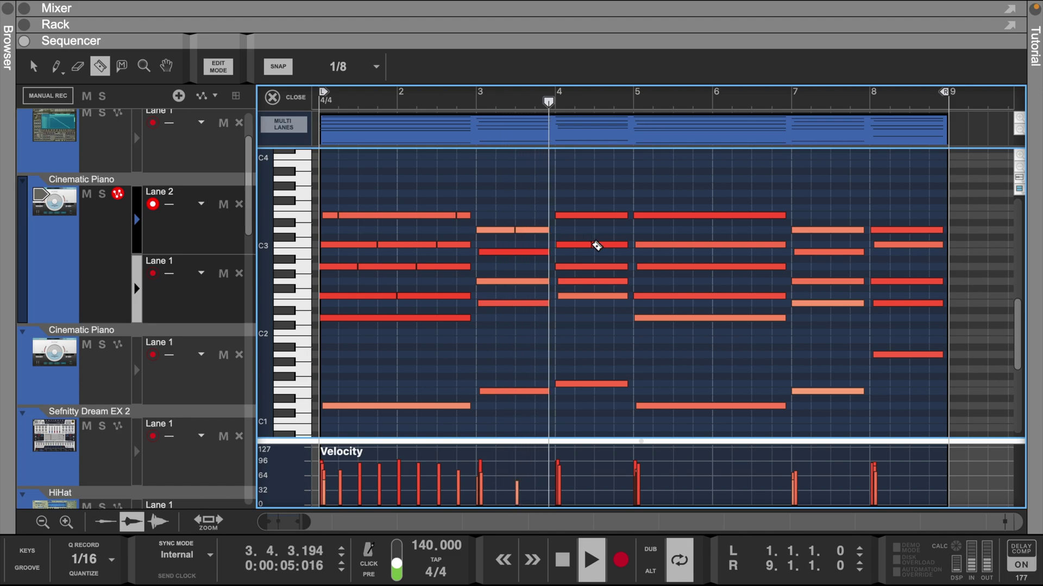
click(596, 216)
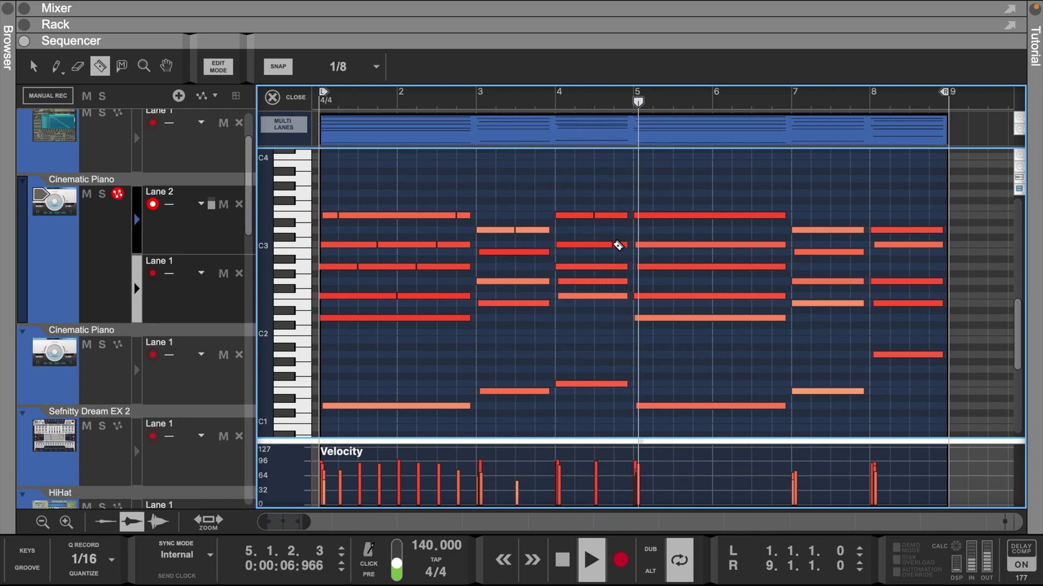
click(615, 245)
key(Home)
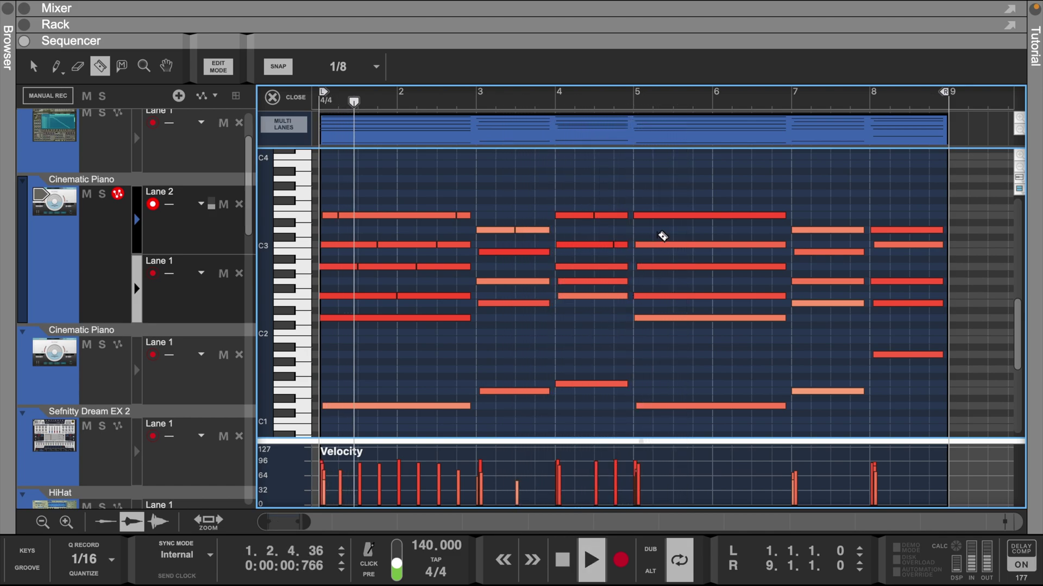
- Slice the four upper notes of the Dm9 chord in bars 5 and 6 at staggered quarter-note positions
click(655, 215)
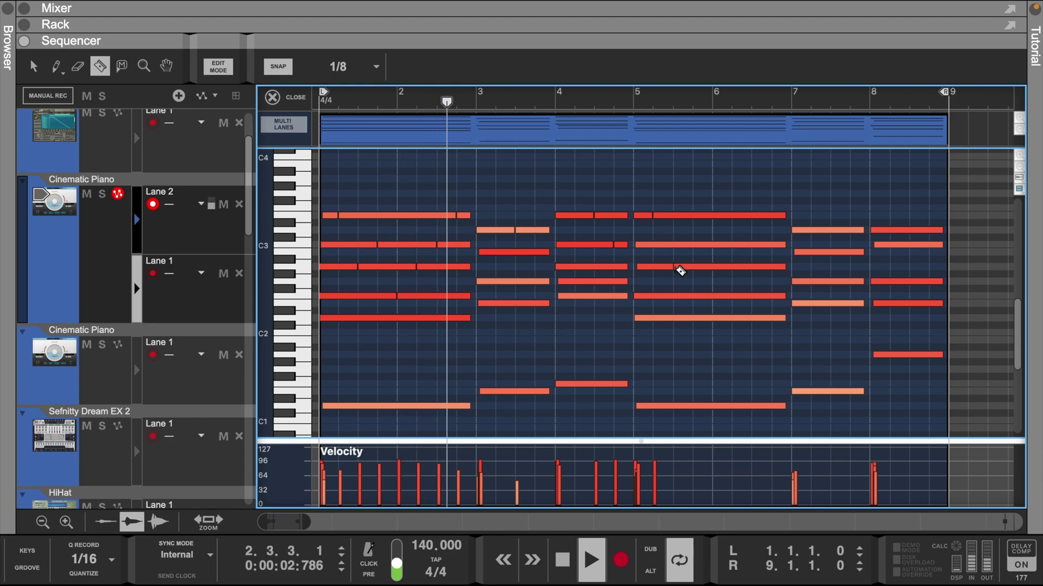
click(674, 266)
click(694, 245)
click(712, 296)
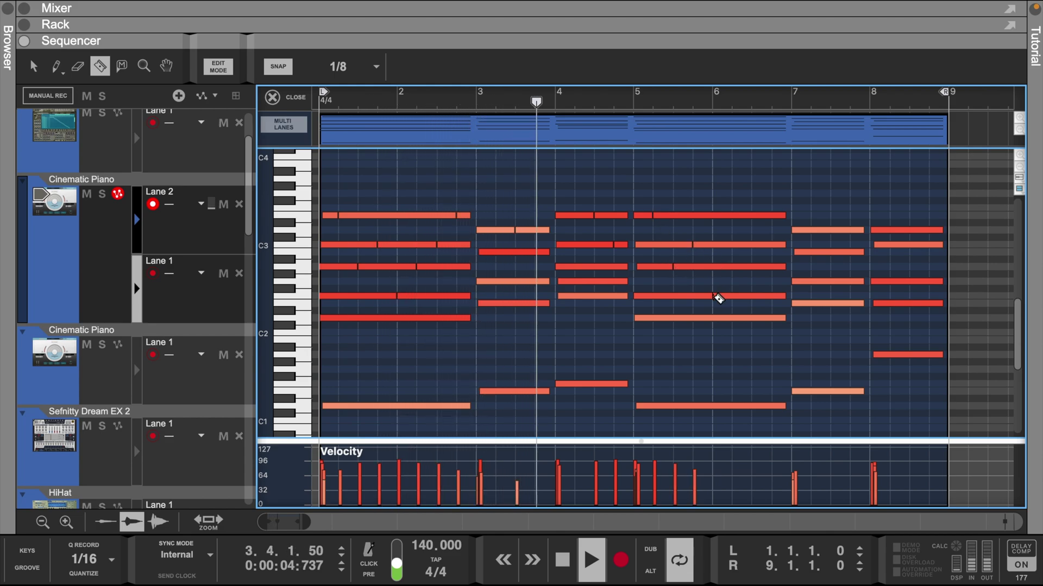
click(732, 267)
click(752, 245)
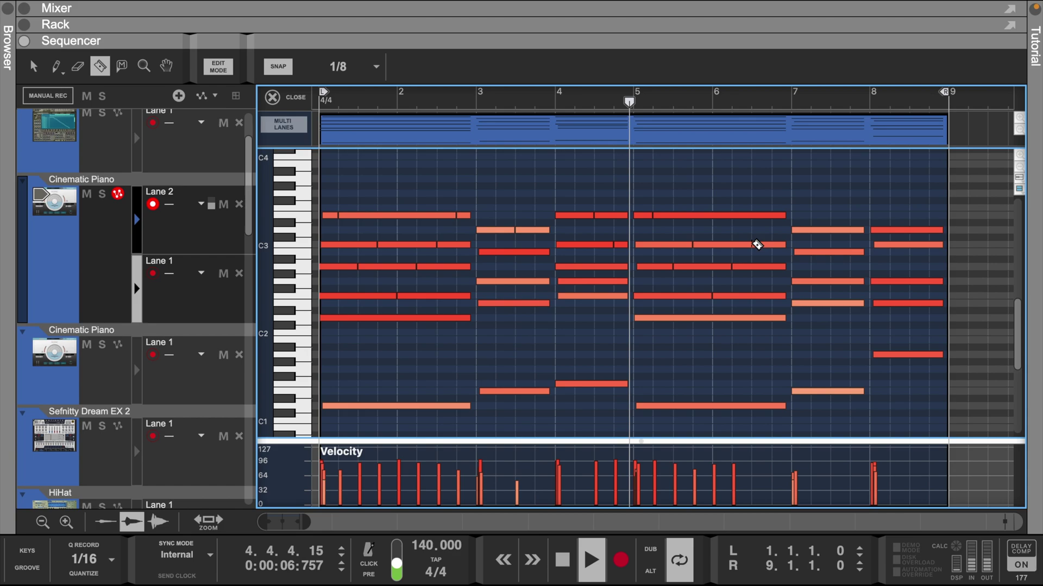
click(771, 215)
- Slice D3, G2 and B2 in bar 7 and D3, G2 and C3 in bar 8 on beats 2, 3 and 4 respectively
click(813, 229)
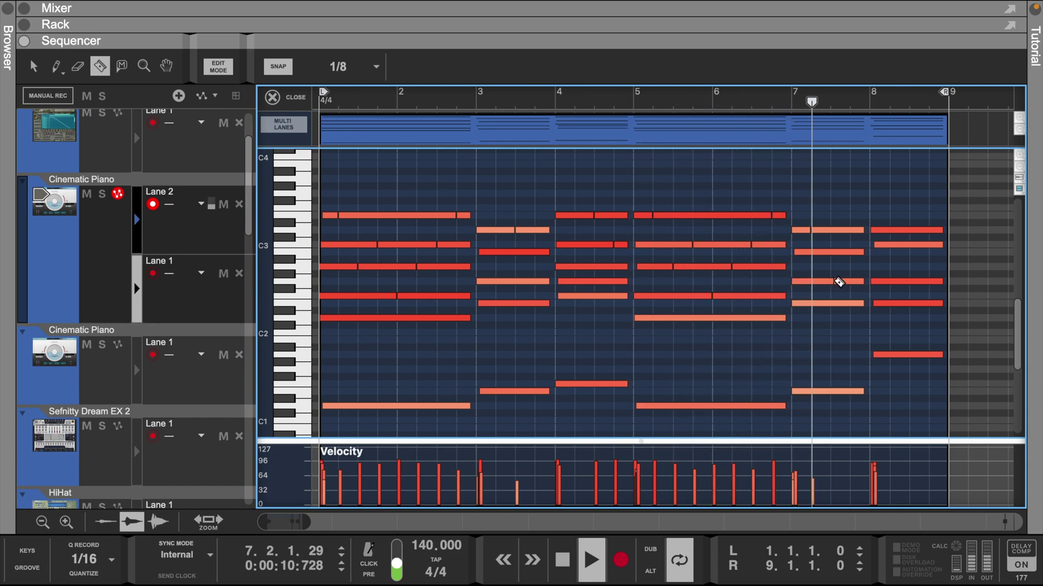
click(831, 281)
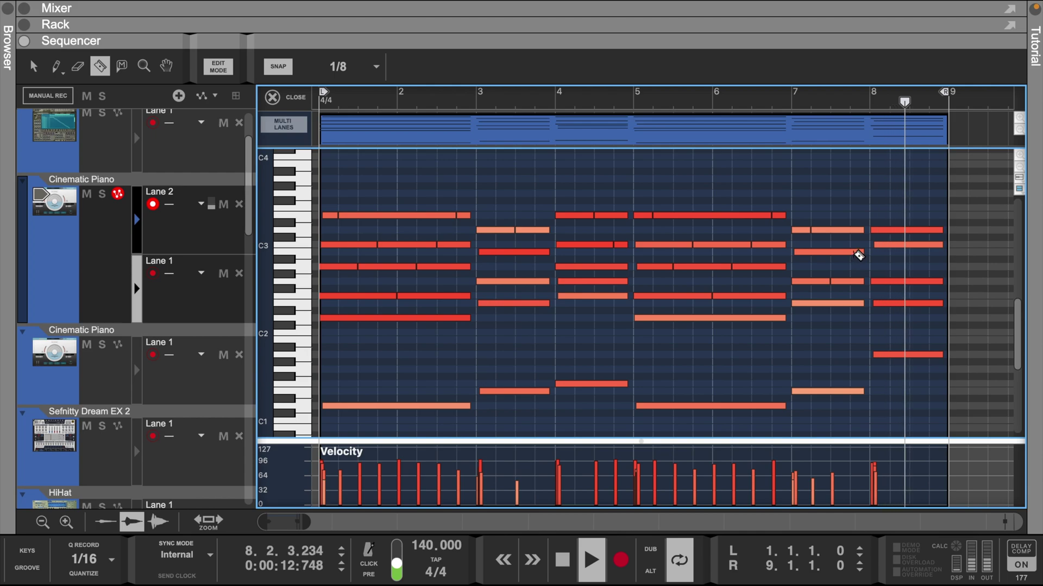
click(851, 252)
click(889, 229)
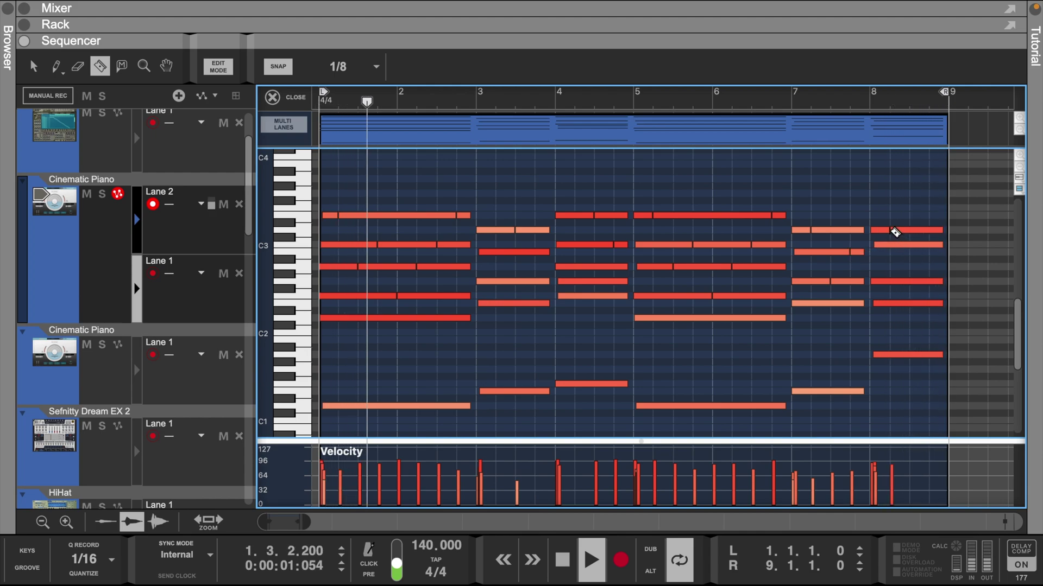
click(917, 282)
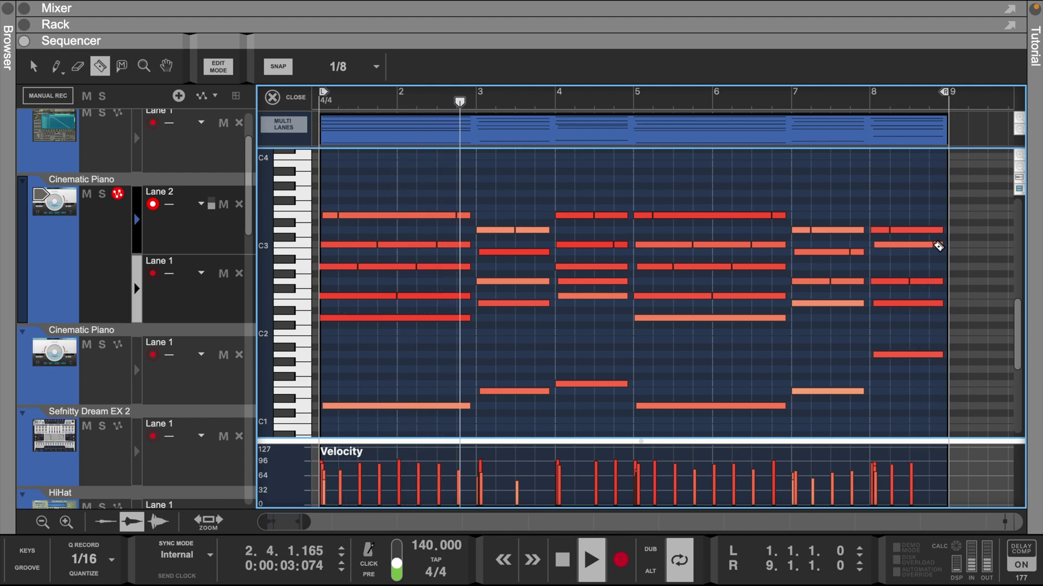
click(935, 245)
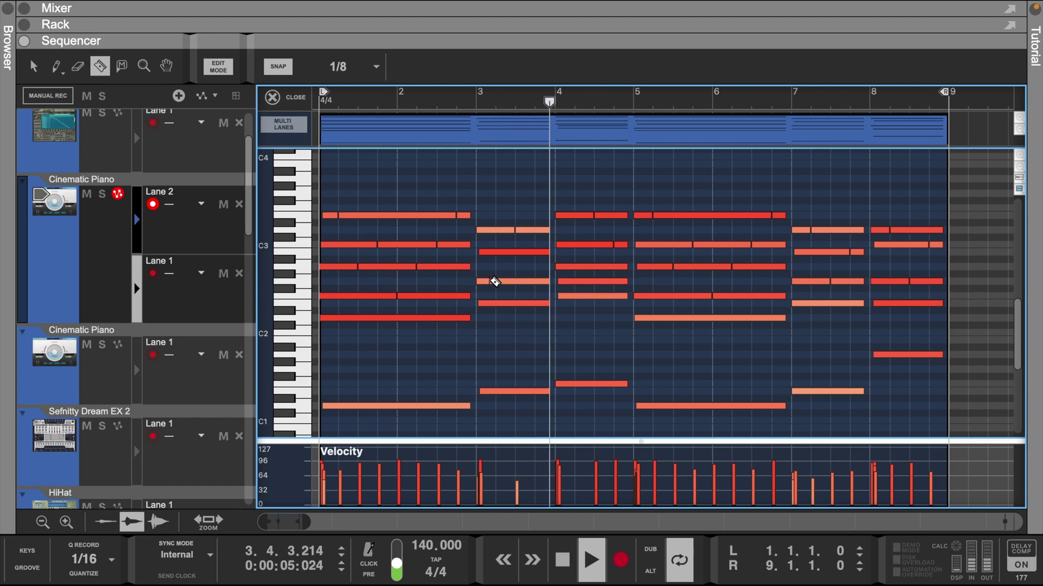
- Lower the velocity of the Dm9 chord notes below E3 and above the bass in bars 1 and 2, and restart playback
click(31, 67)
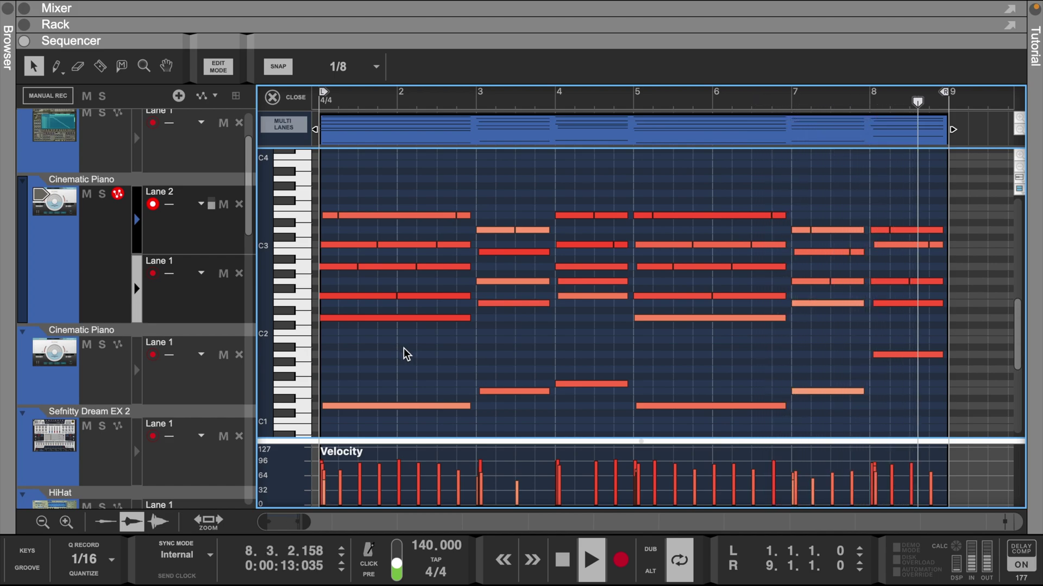
key(space)
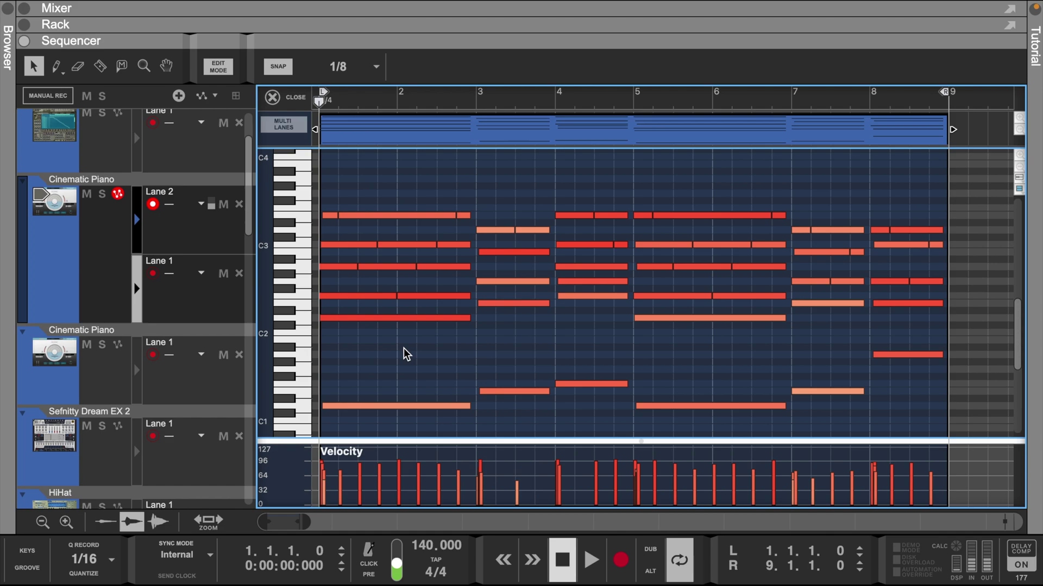
drag(350, 233, 405, 326)
click(714, 76)
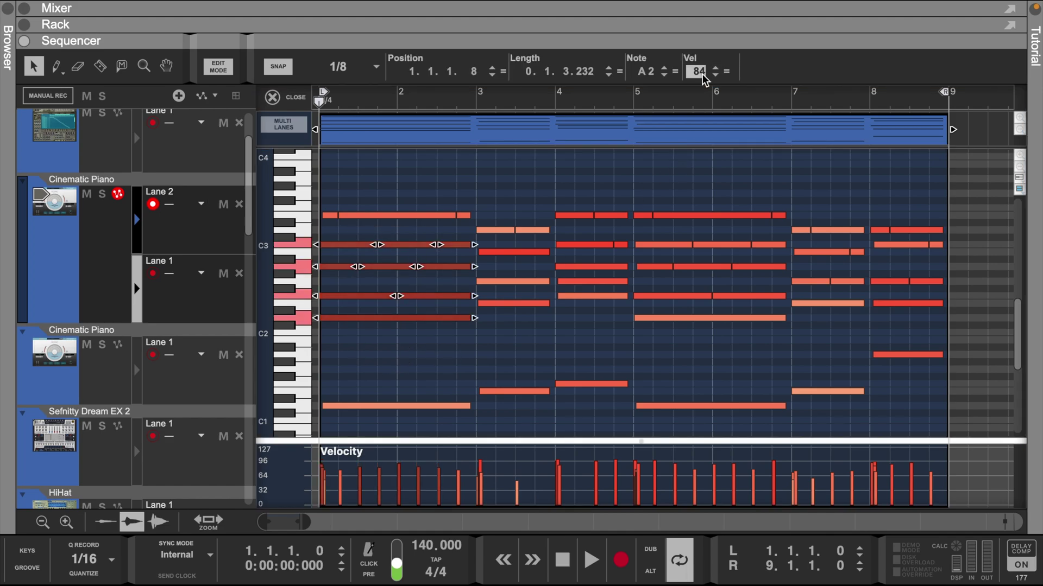
click(515, 363)
key(space)
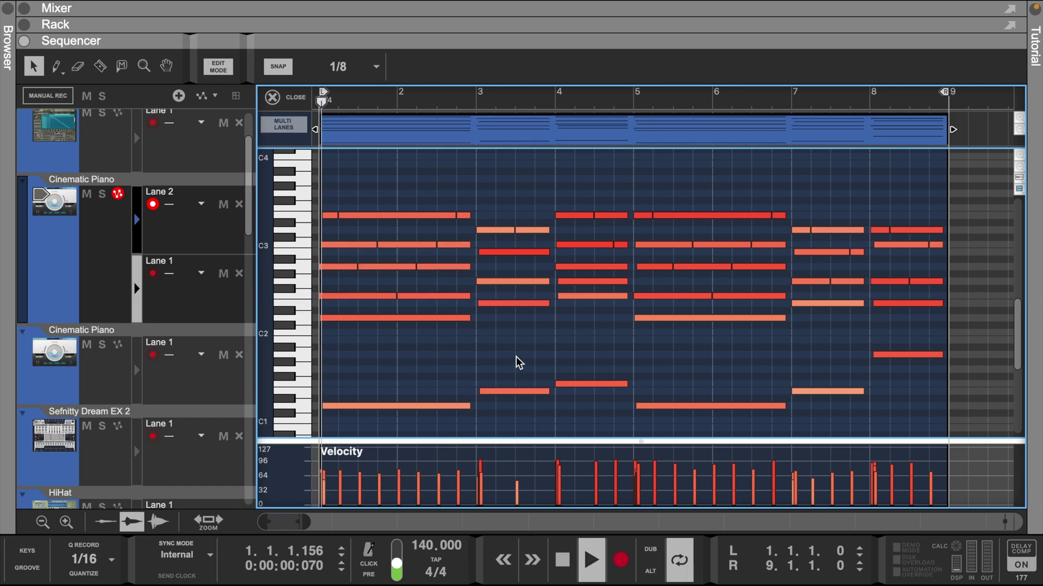
- Set the velocity of the B2 note in bar 3 to 97 and raise the D3 notes in bar 7 to 67
click(525, 252)
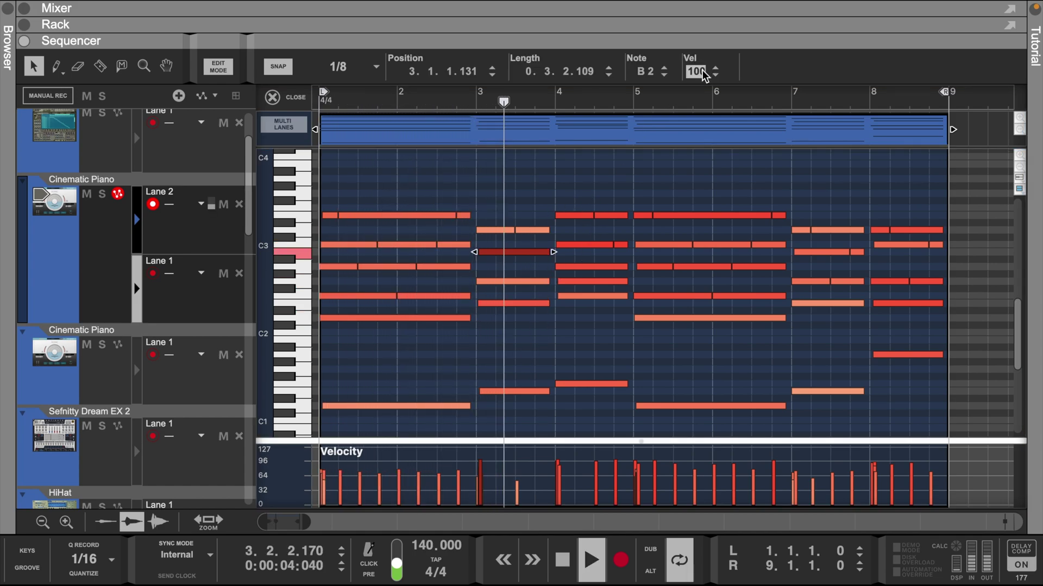
drag(702, 70, 702, 81)
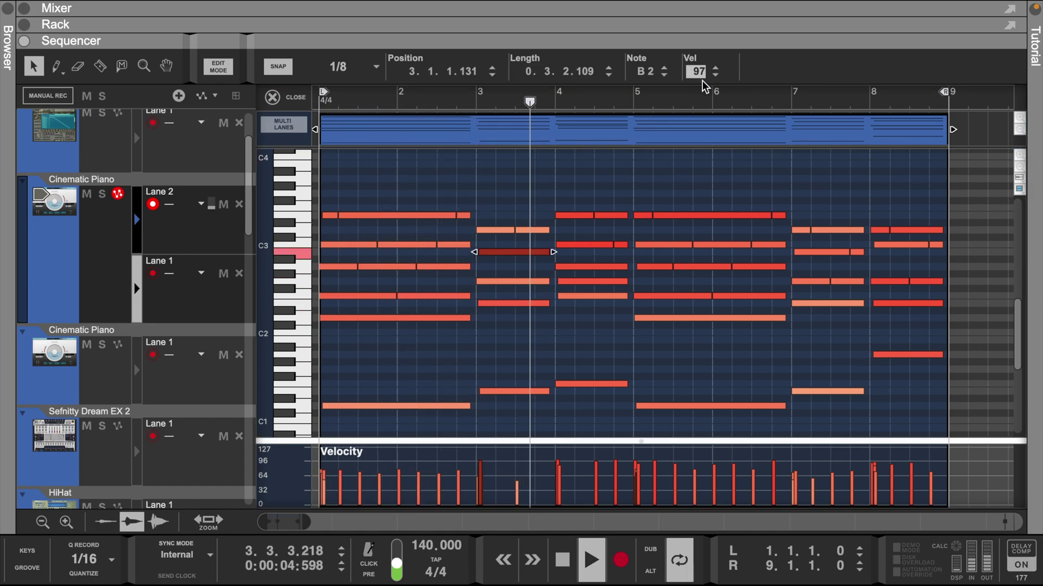
click(788, 230)
drag(701, 71, 708, 42)
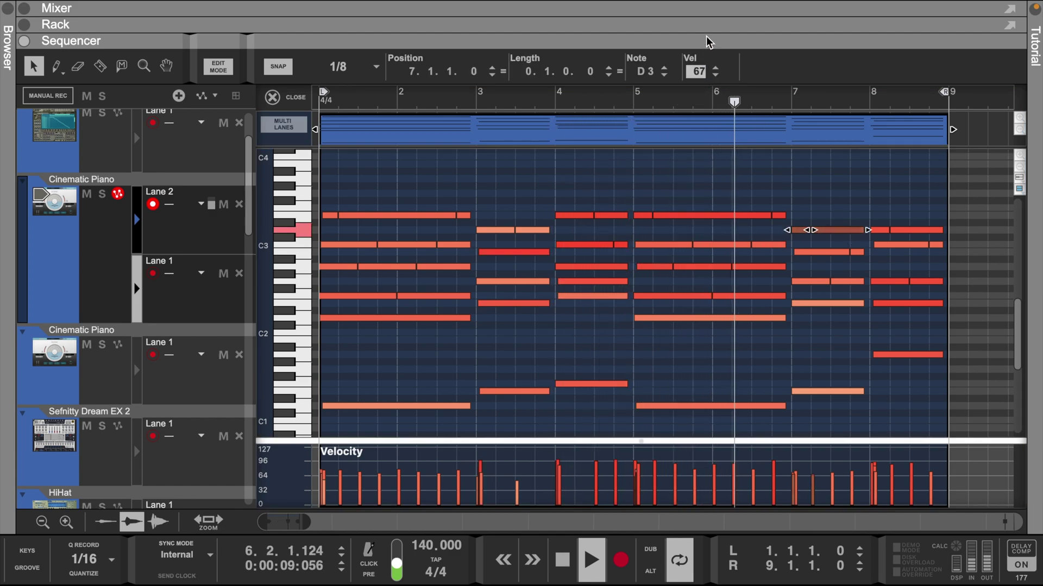
- Lower the E3, C3 and A2 notes in bar 4 to bring E3 to velocity 79, and raise the bass notes, bringing the first D1 to 69
click(624, 198)
drag(583, 193, 600, 271)
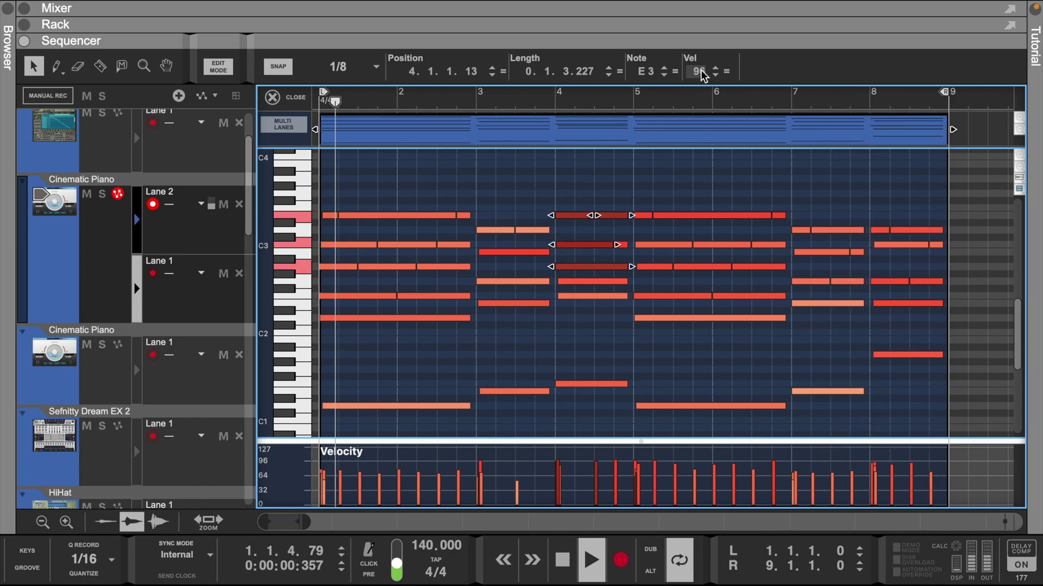
drag(697, 71, 703, 134)
click(703, 136)
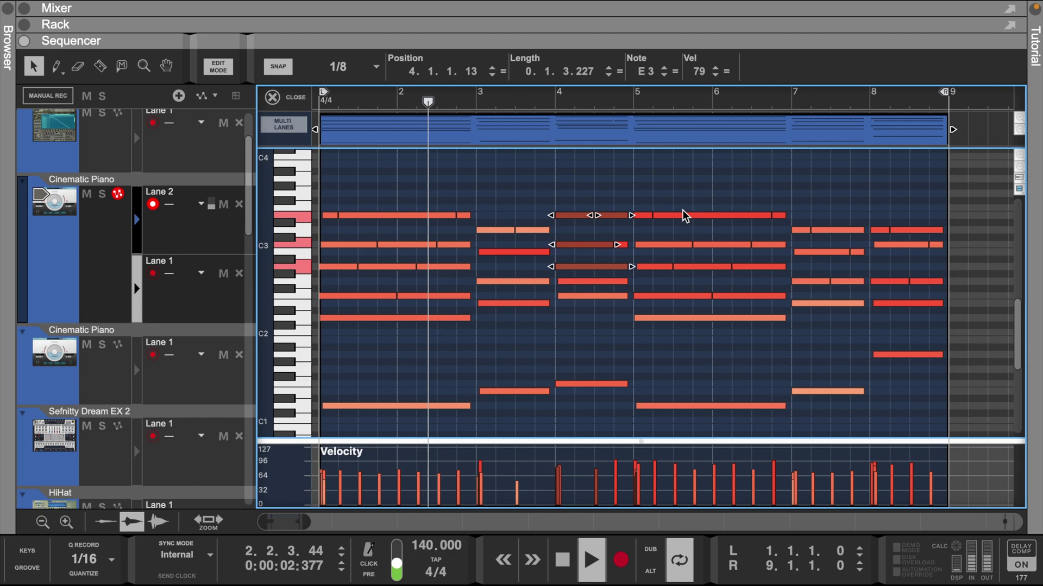
click(703, 186)
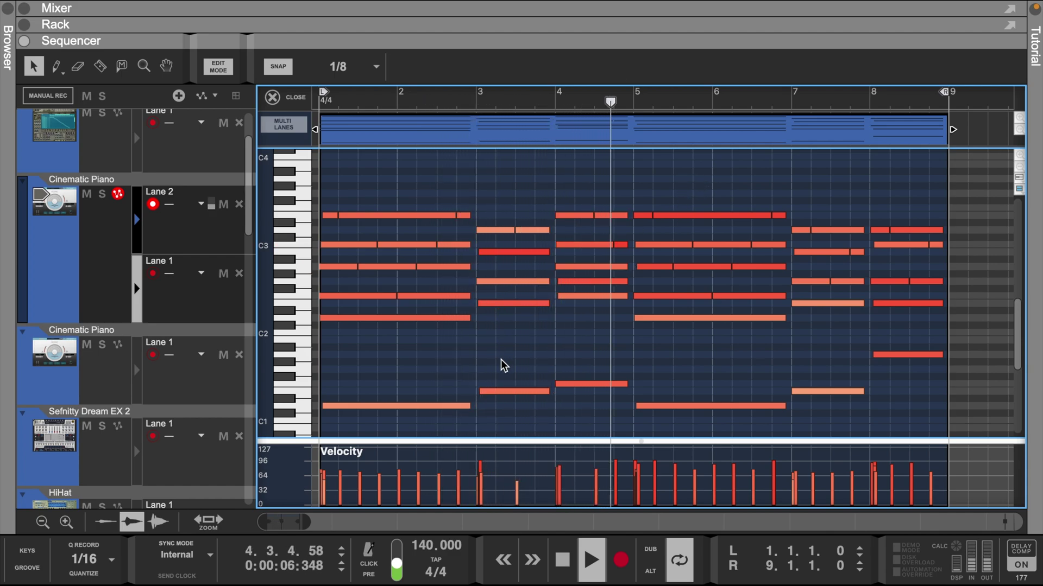
drag(384, 364, 838, 459)
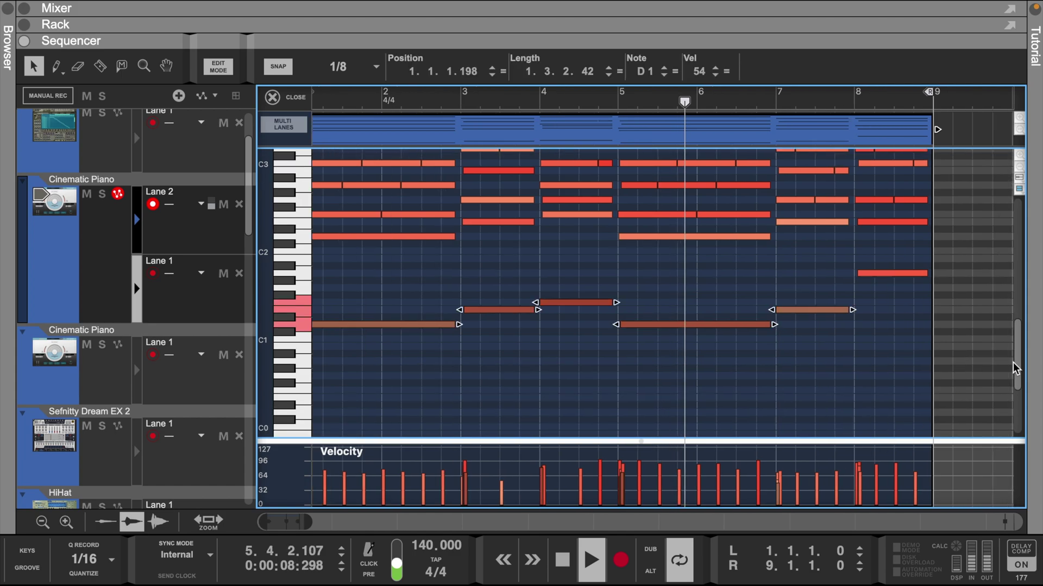
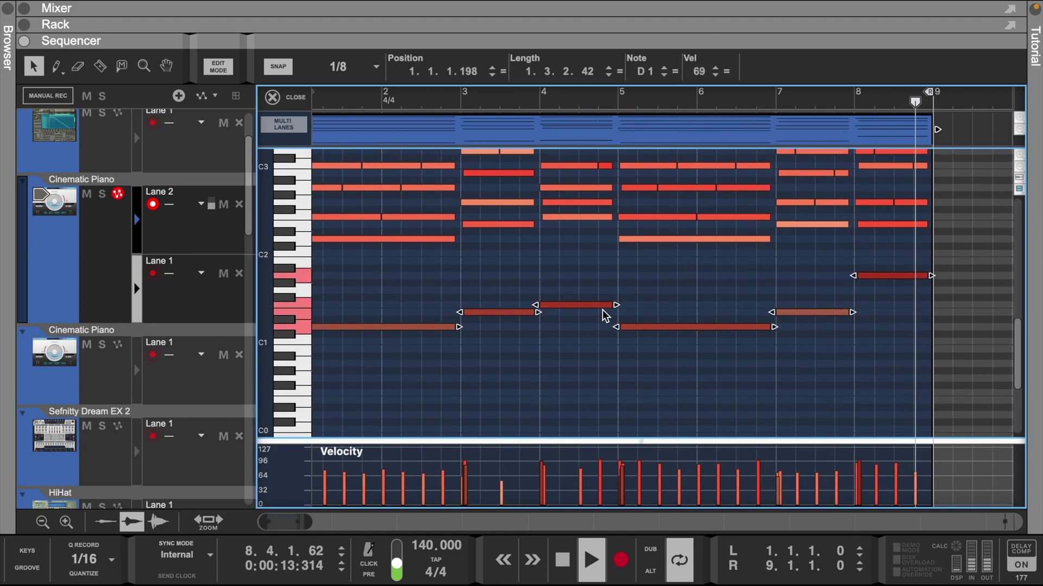
key(space)
- Transpose the first and last E3 slices and the middle A2 slice in bars 1 and 2 up one octave
scroll(603, 312, up, 3)
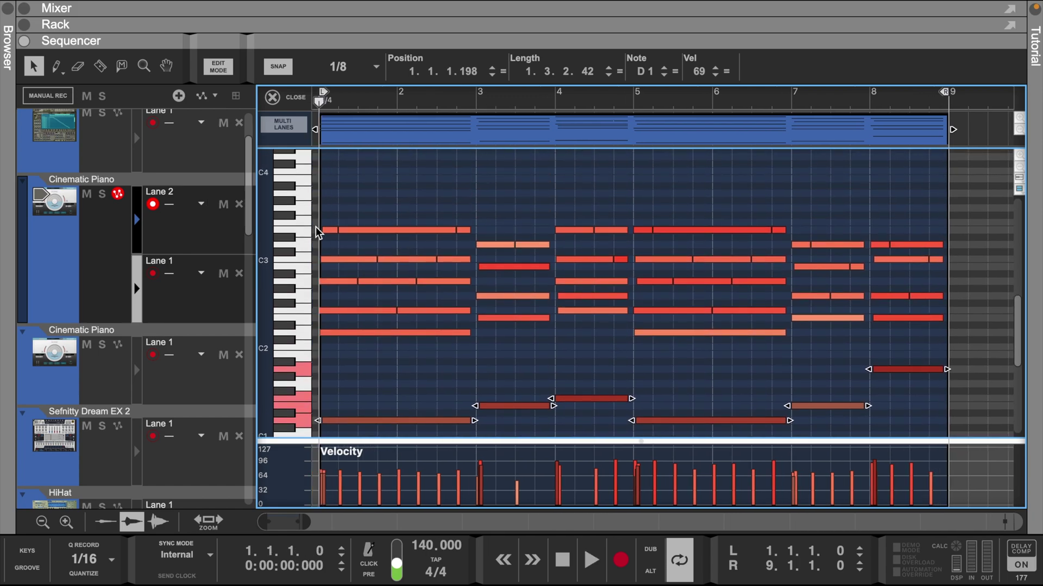
drag(331, 210, 330, 245)
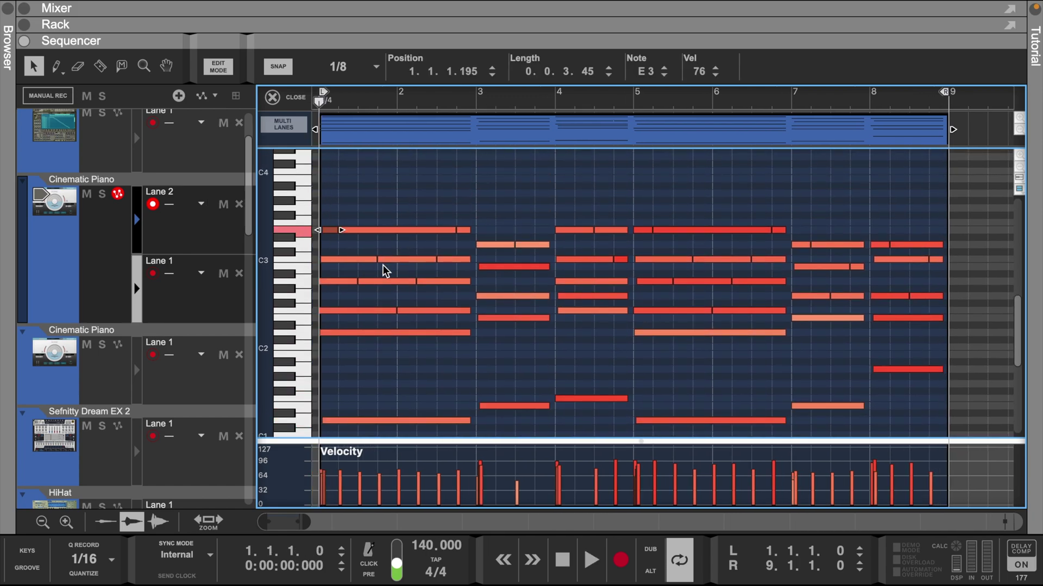
click(392, 275)
click(393, 283)
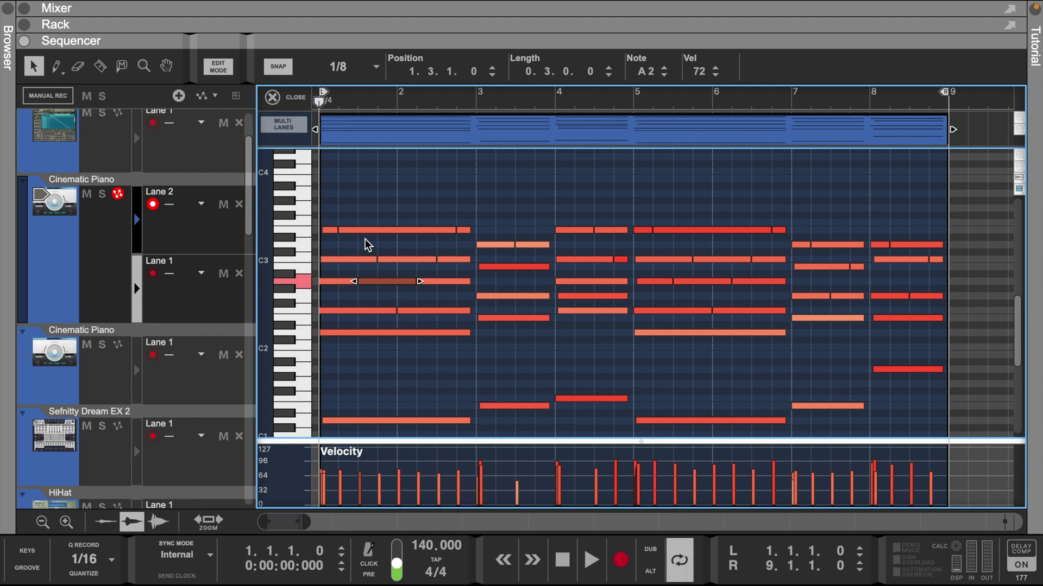
shift+click(329, 230)
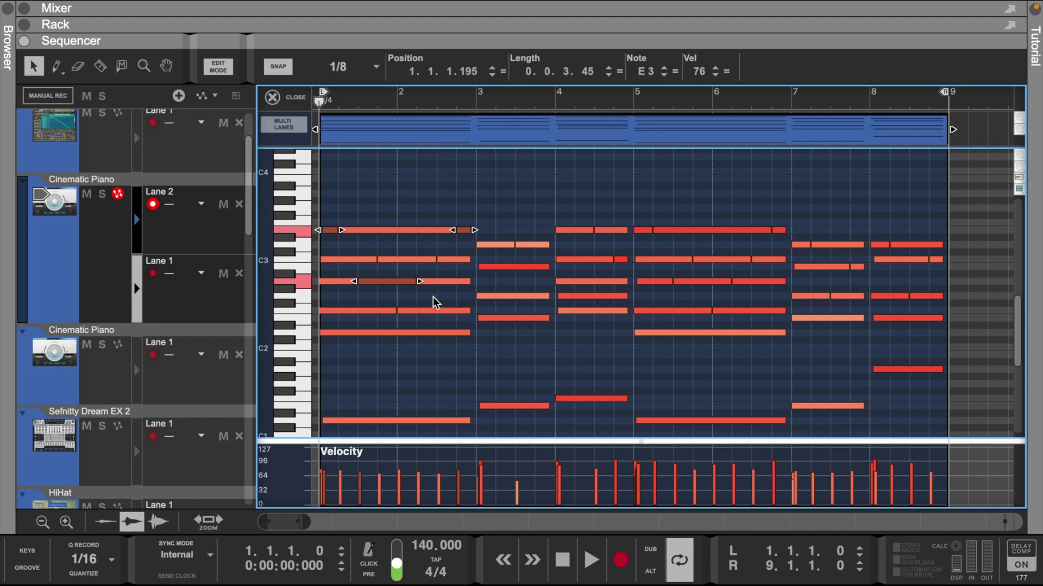
key(shift+Up)
- Collapse the Velocity lane to enlarge the note area and play back the transposed notes from the start of the clip
drag(449, 441, 448, 506)
click(514, 212)
scroll(514, 212, up, 1)
key(space)
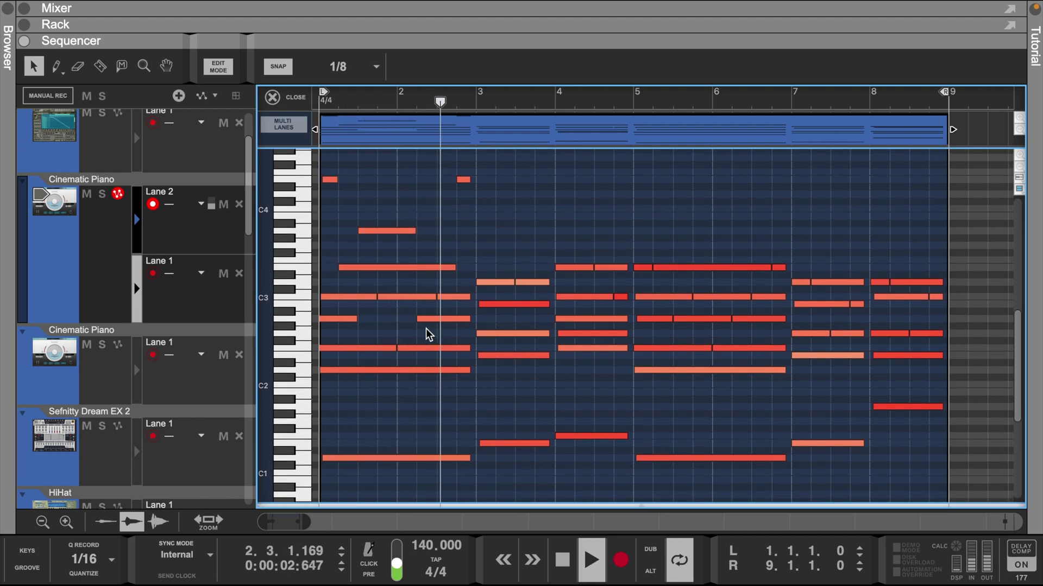
key(space)
key(space)
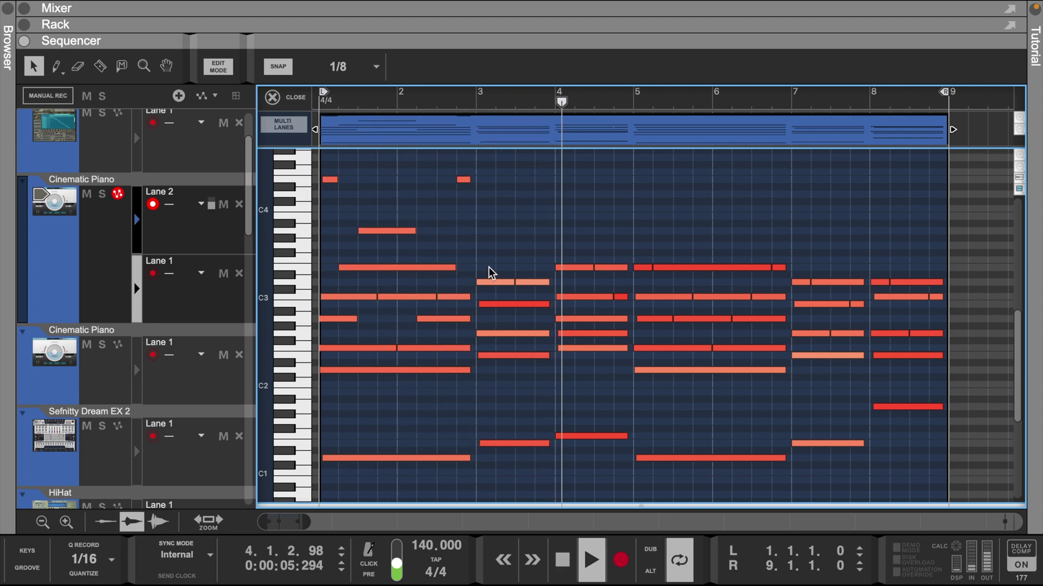
key(space)
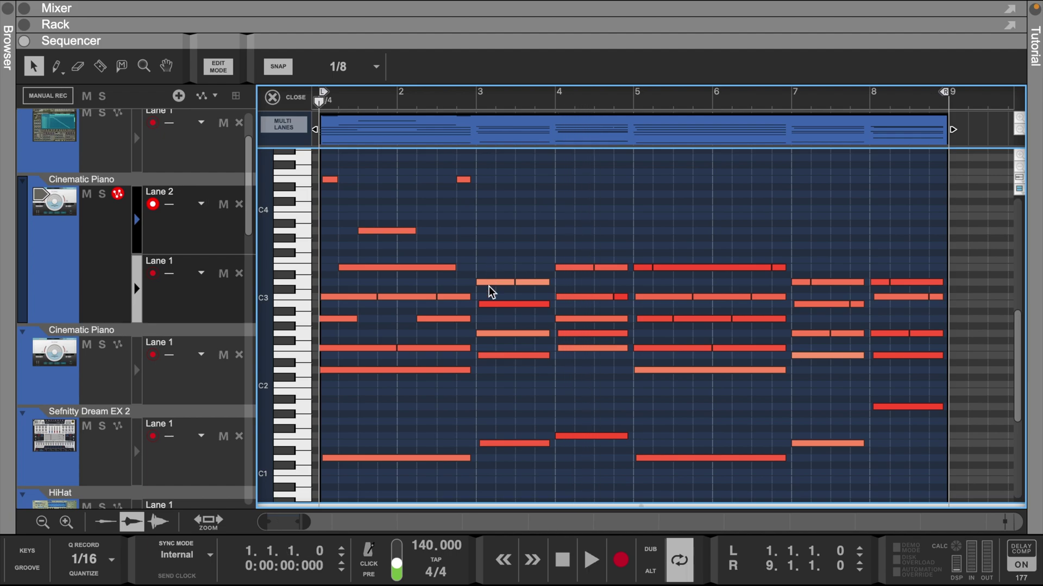
- Transpose the chosen melody slices in bars 3 to 8 up one octave and raise the top notes' velocity, bringing the first E4 to 87
click(489, 286)
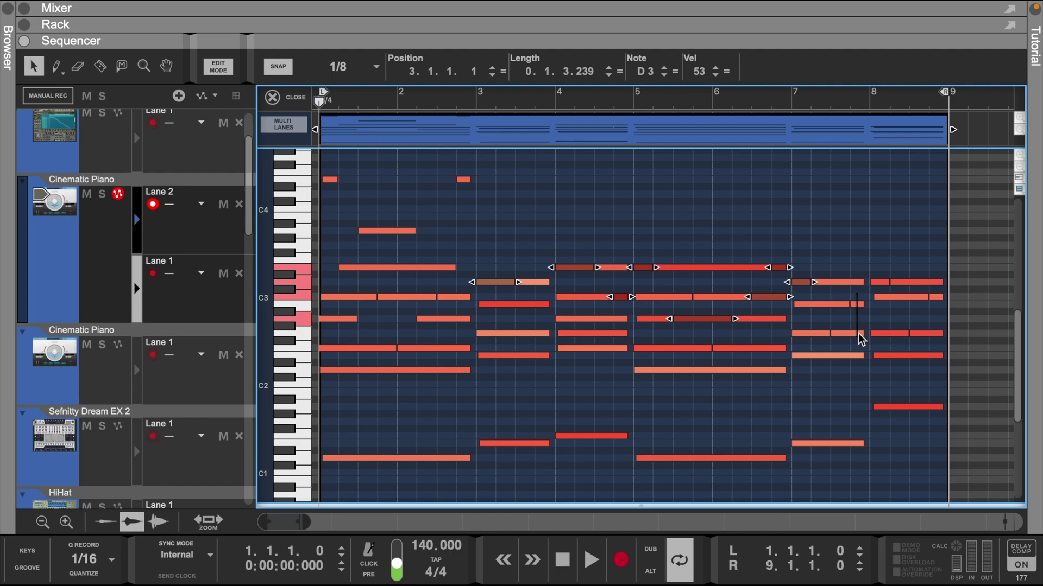
key(ctrl+shift+Up)
scroll(345, 195, up, 1)
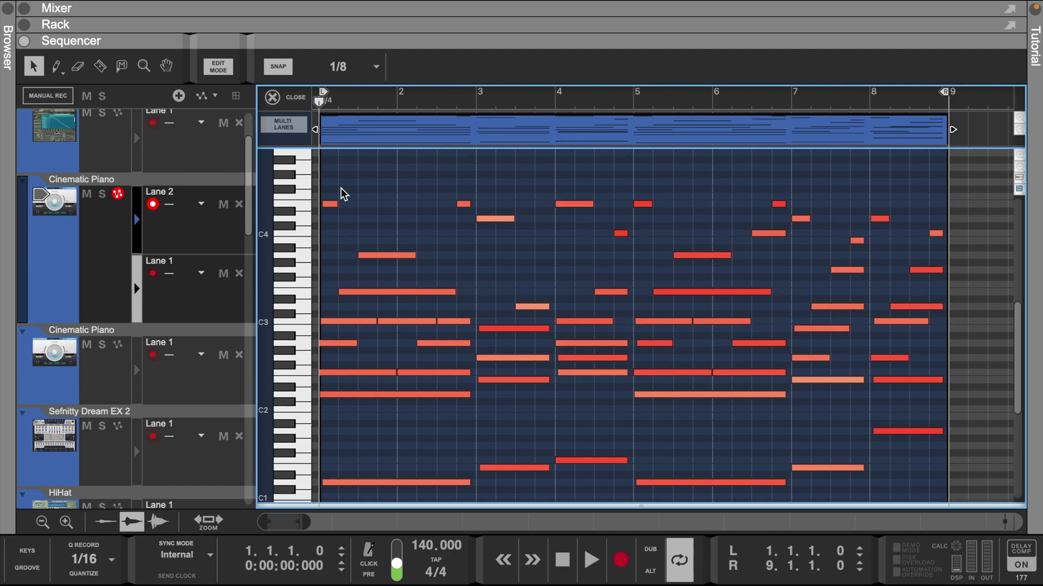
key(space)
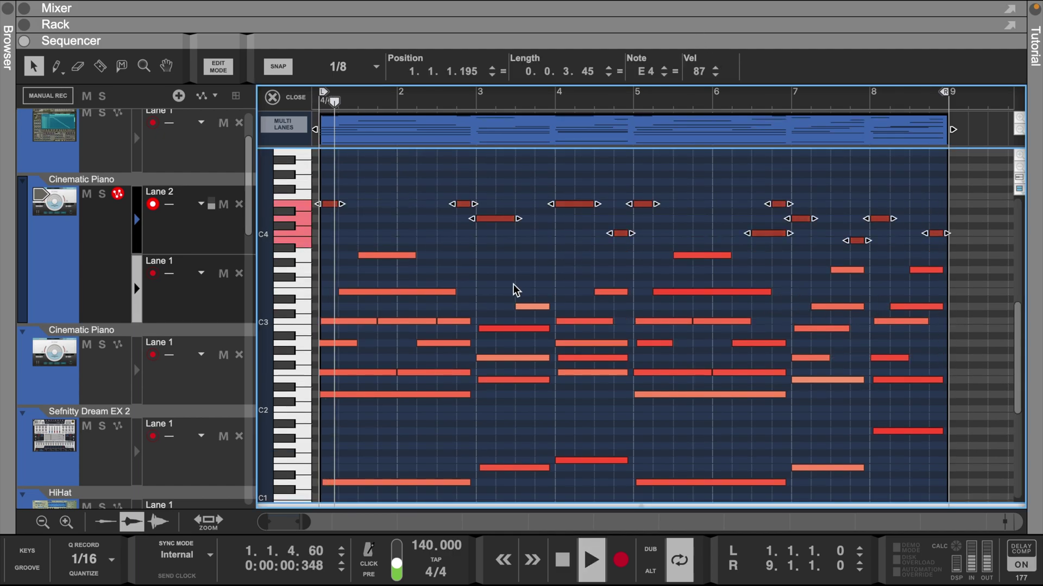
click(516, 282)
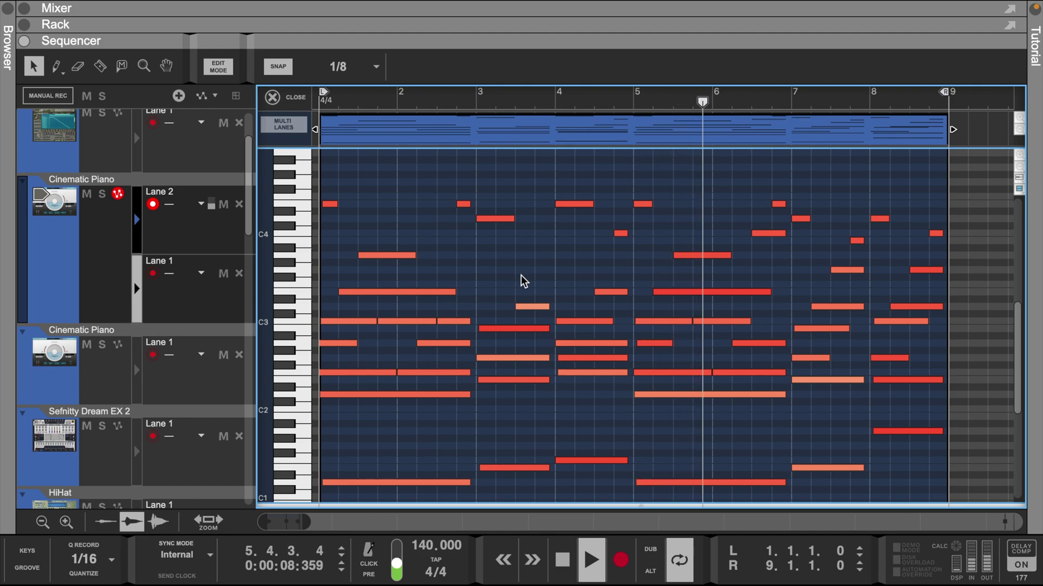
- Slice B2 on beat 4 of bar 3 with the Razor tool and transpose the new end piece up one octave to B3
key(r)
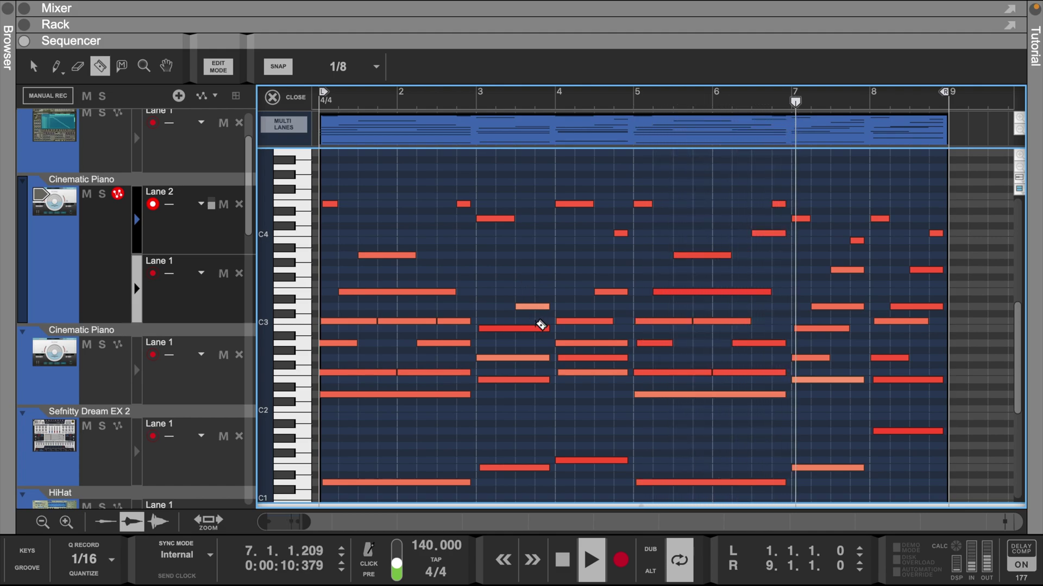
click(539, 328)
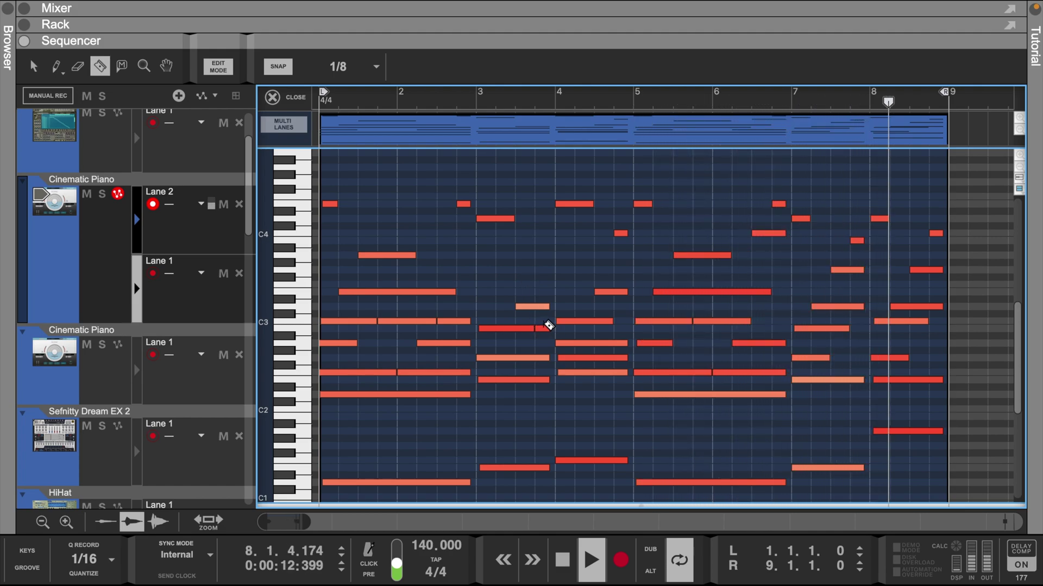
key(q)
click(545, 329)
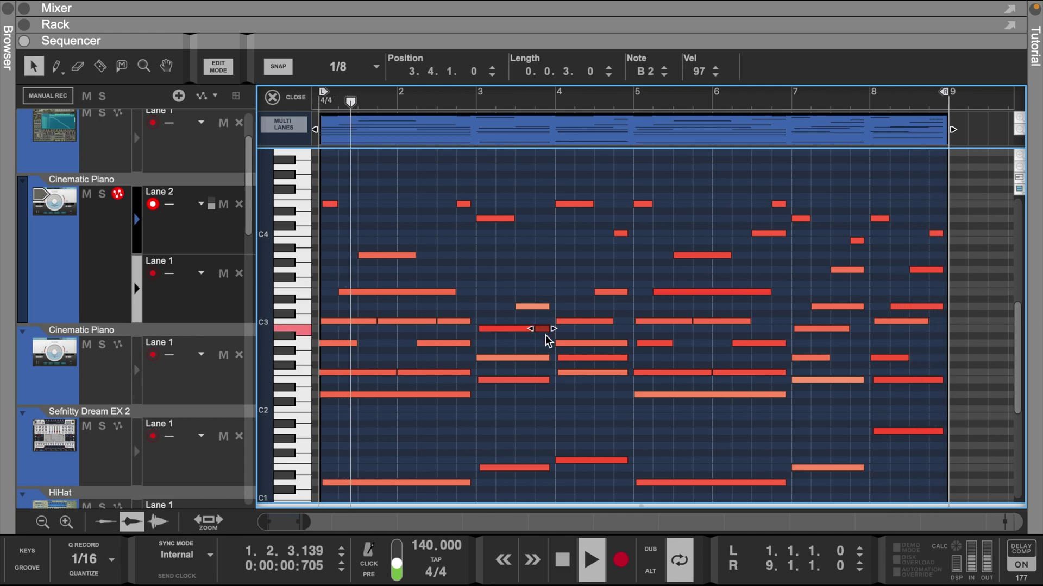
key(shift+Up)
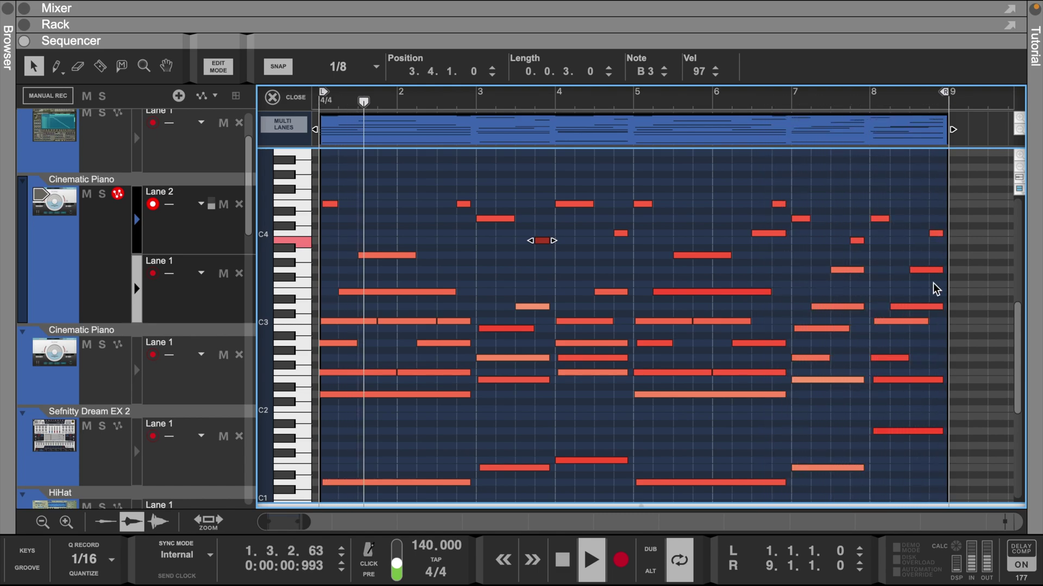
- Stop playback, leave the note editor and duplicate the eight-bar Cinematic Piano clip so the copy starts at bar 9
key(space)
scroll(373, 325, down, 2)
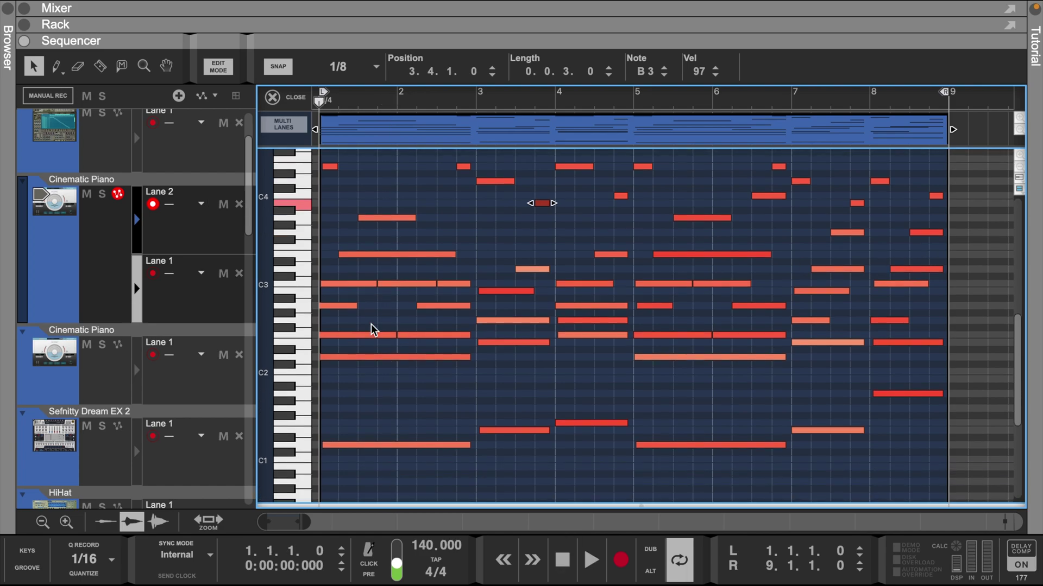
click(329, 165)
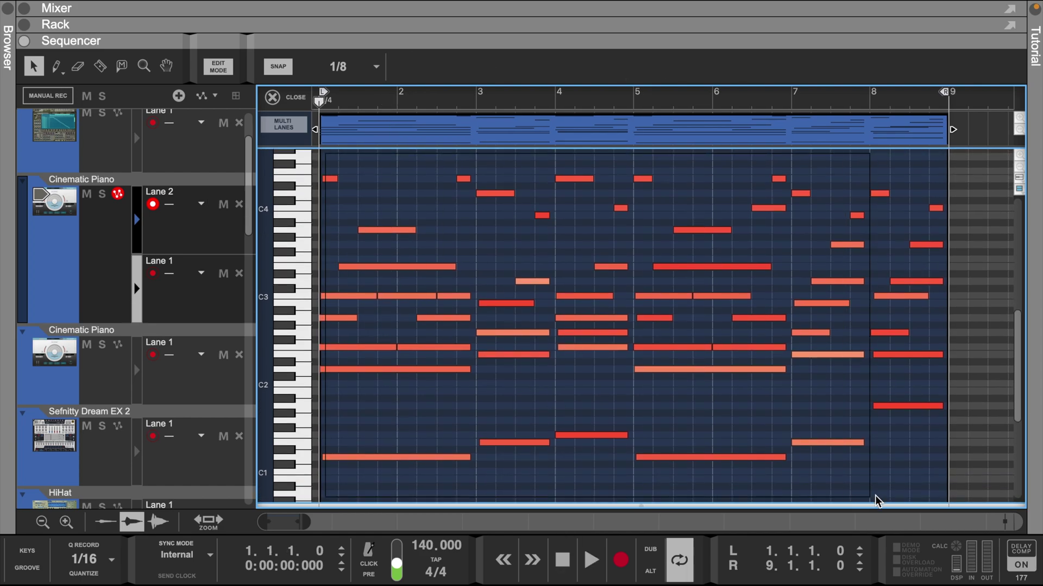
key(ctrl+a)
key(ctrl+e)
key(ctrl+d)
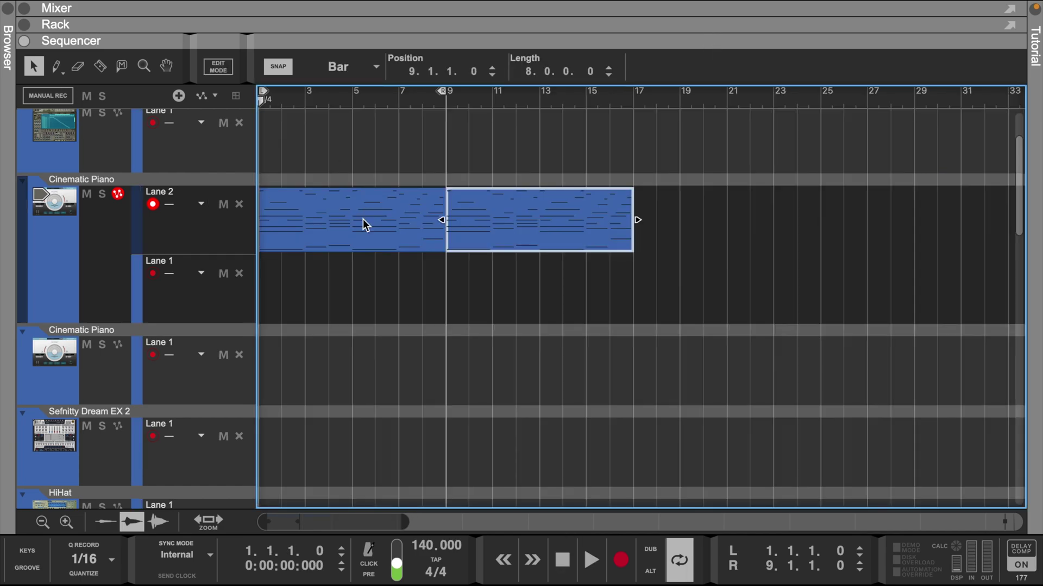
- Bounce the first eight-bar Cinematic Piano clip to a new audio track
right_click(363, 219)
click(346, 228)
right_click(331, 225)
click(378, 387)
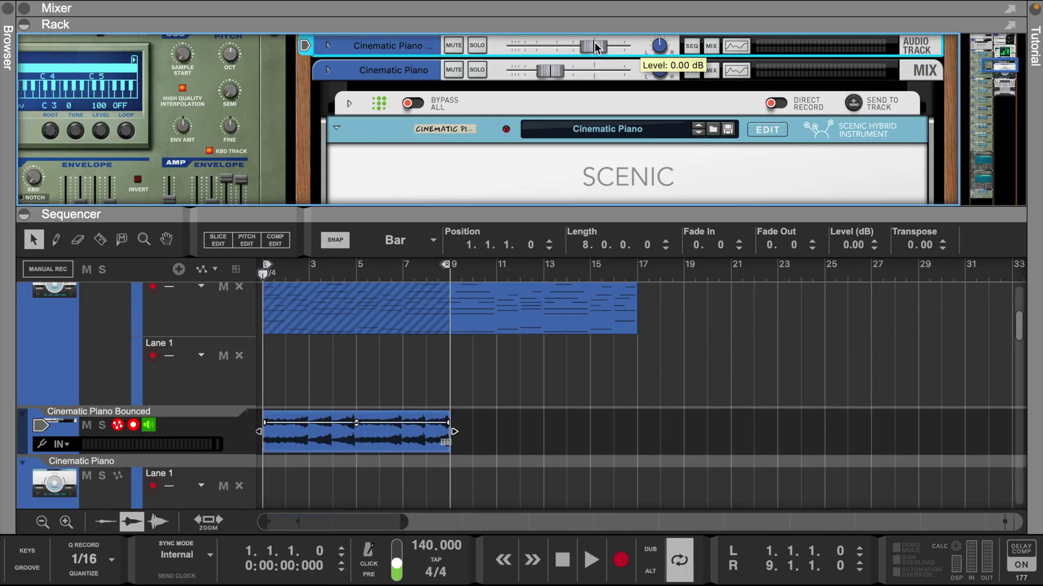
- Lower the bounced piano track's level, start playback and extend the loop to bar 17
drag(557, 44, 543, 45)
key(space)
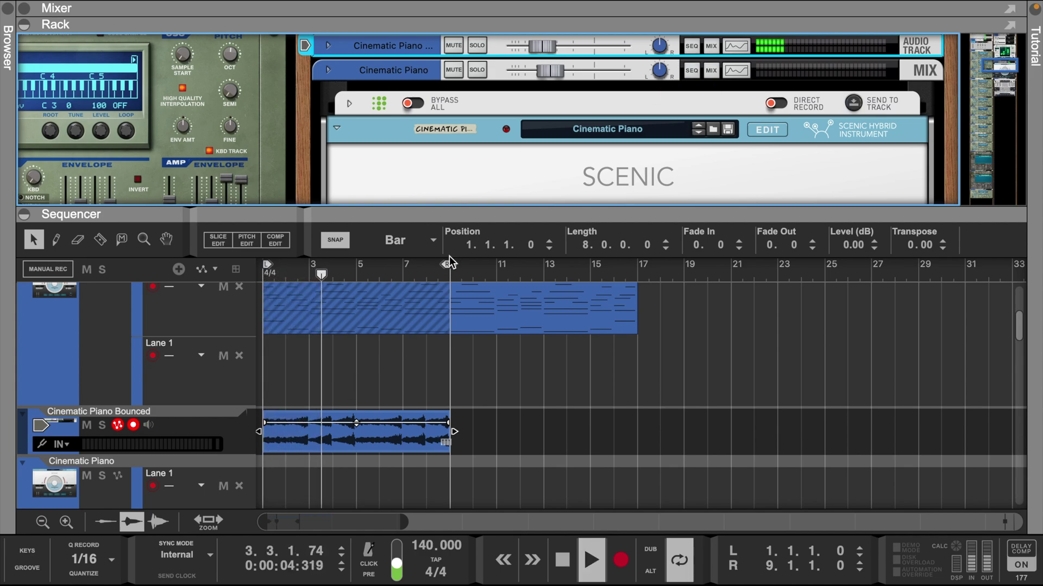
drag(447, 266, 647, 317)
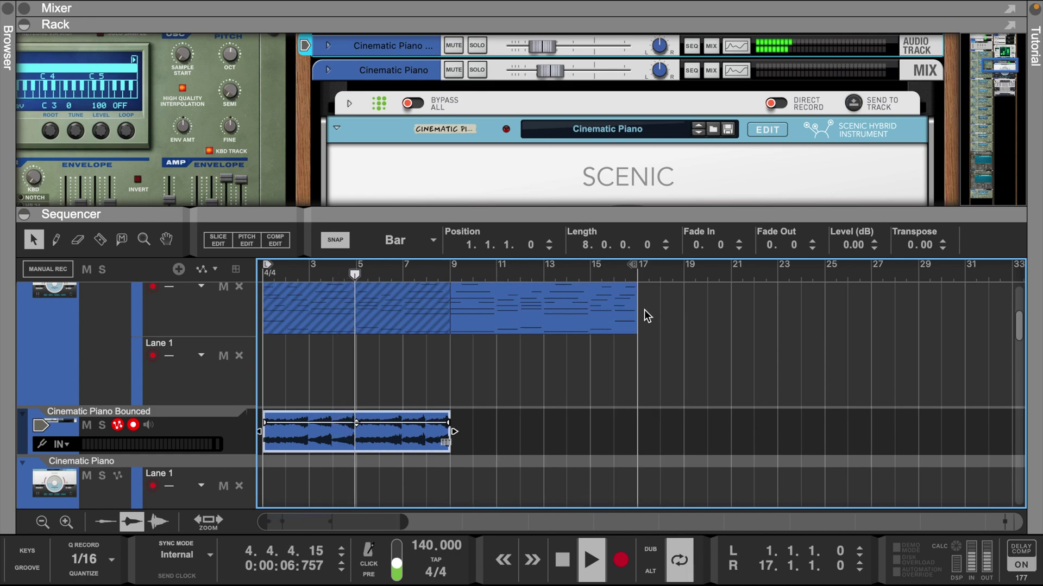
- Delete the empty Lane 1 under the Cinematic Piano clips, nudge the bounced track's level down and stop playback
click(239, 356)
scroll(446, 377, up, 3)
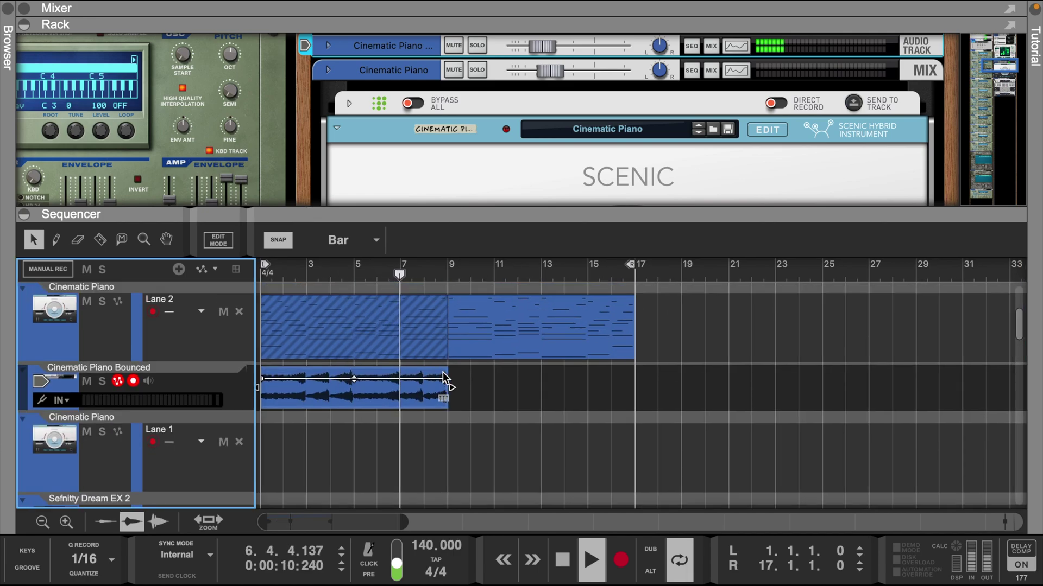
click(538, 51)
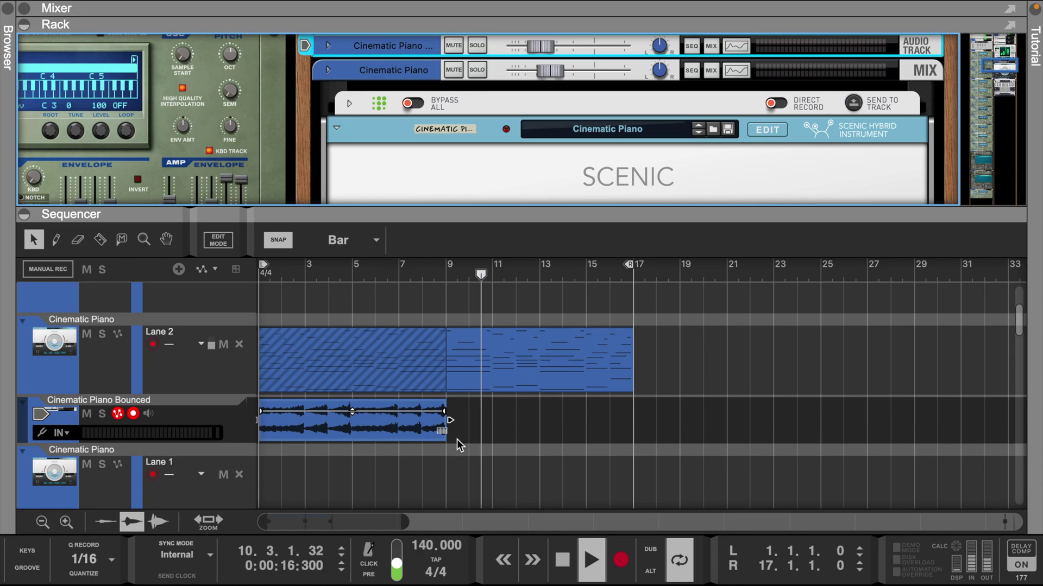
key(space)
- Make the Cinematic Piano Bounced track taller and unfold its audio track device in the rack
drag(405, 522, 332, 532)
click(236, 429)
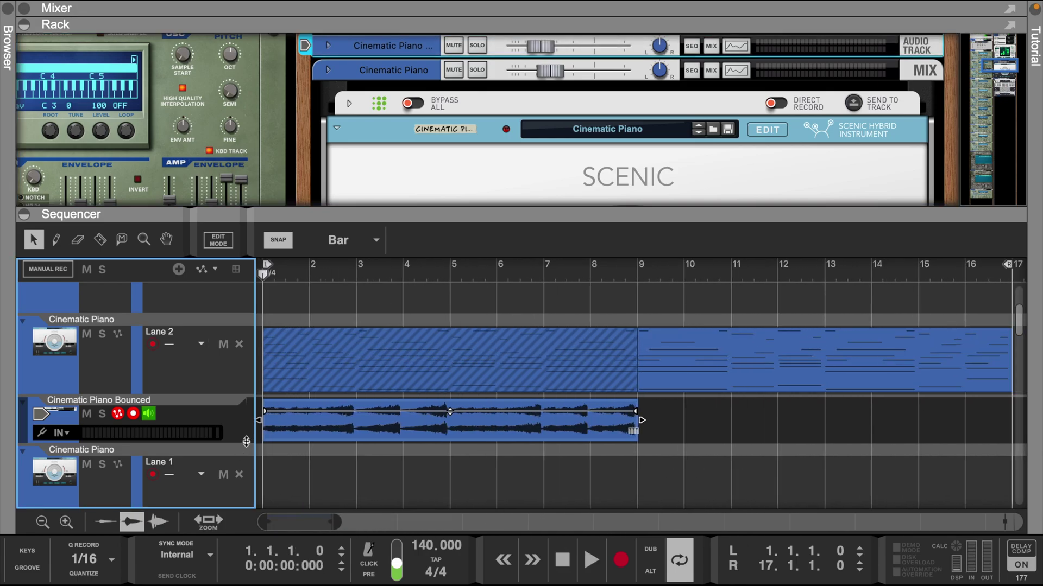
drag(242, 443, 250, 467)
click(328, 45)
- Add the HalfTime effect as an insert on the bounced piano track and play the clip through it
click(8, 46)
click(39, 133)
scroll(200, 325, down, 3)
scroll(200, 325, up, 2)
scroll(200, 330, up, 5)
drag(198, 255, 609, 96)
key(space)
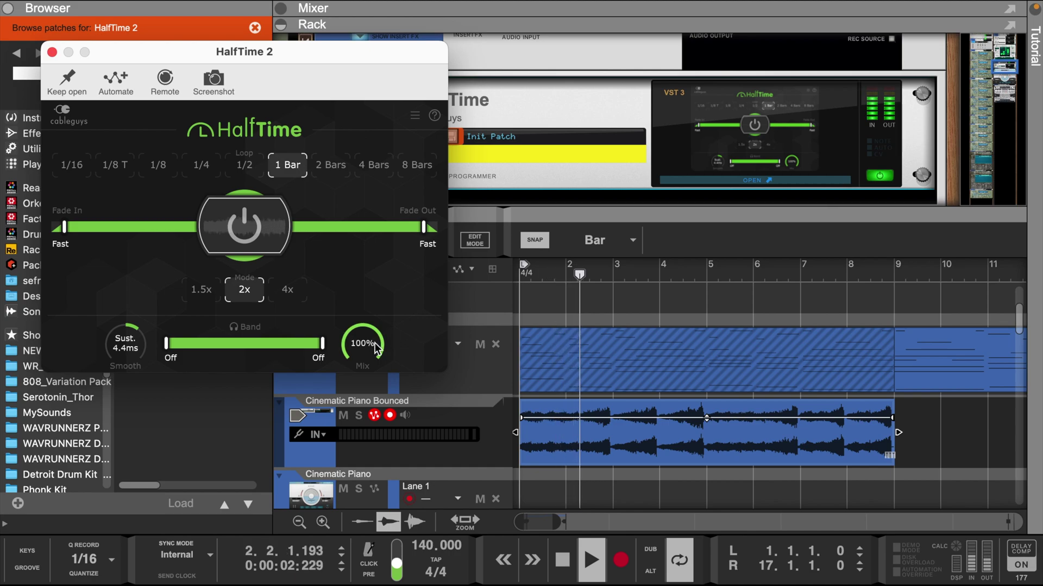
- Shorten the loop to end at bar 9 and stop playback after listening to HalfTime
drag(562, 522, 621, 523)
drag(759, 277, 646, 277)
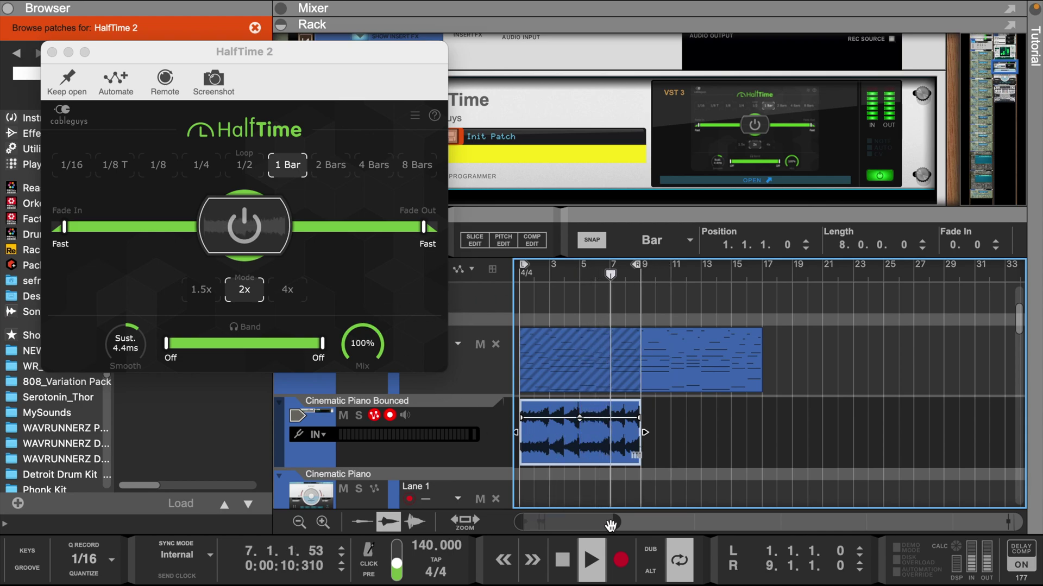
drag(616, 522, 565, 519)
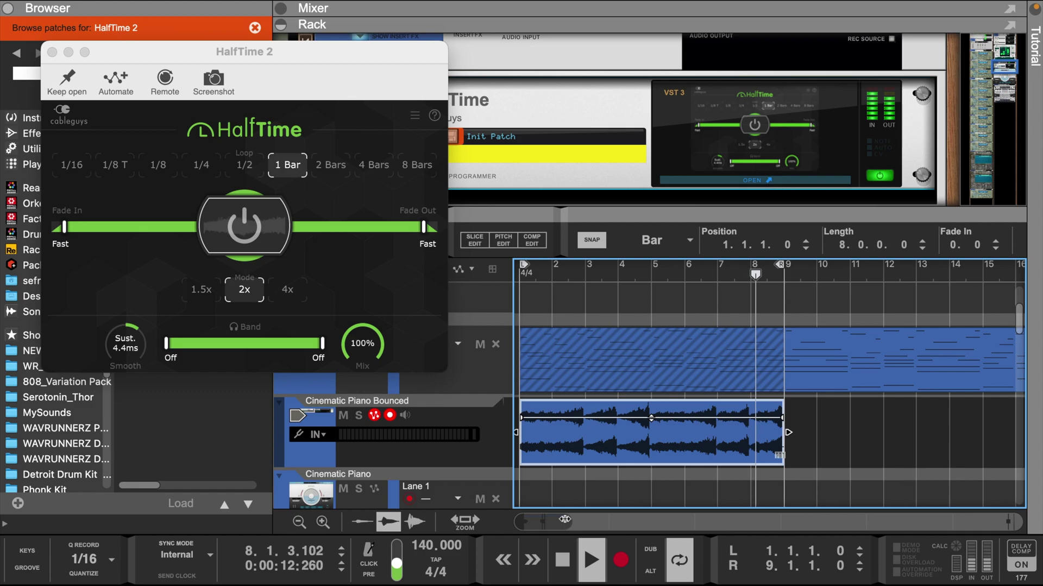
key(space)
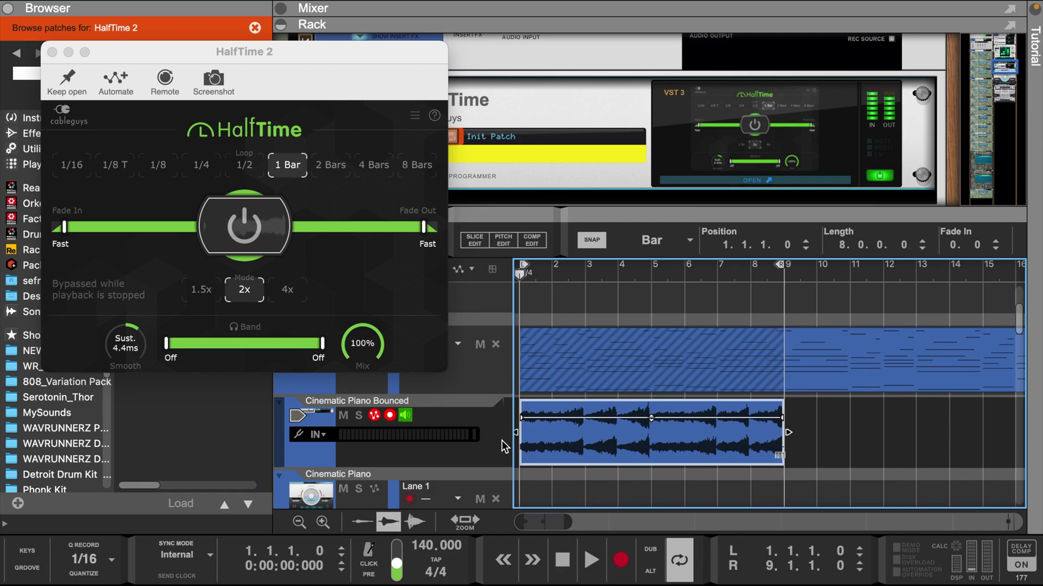
- Transpose the bounced piano clip up 12 semitones, play it back and close the HalfTime window
key(F3)
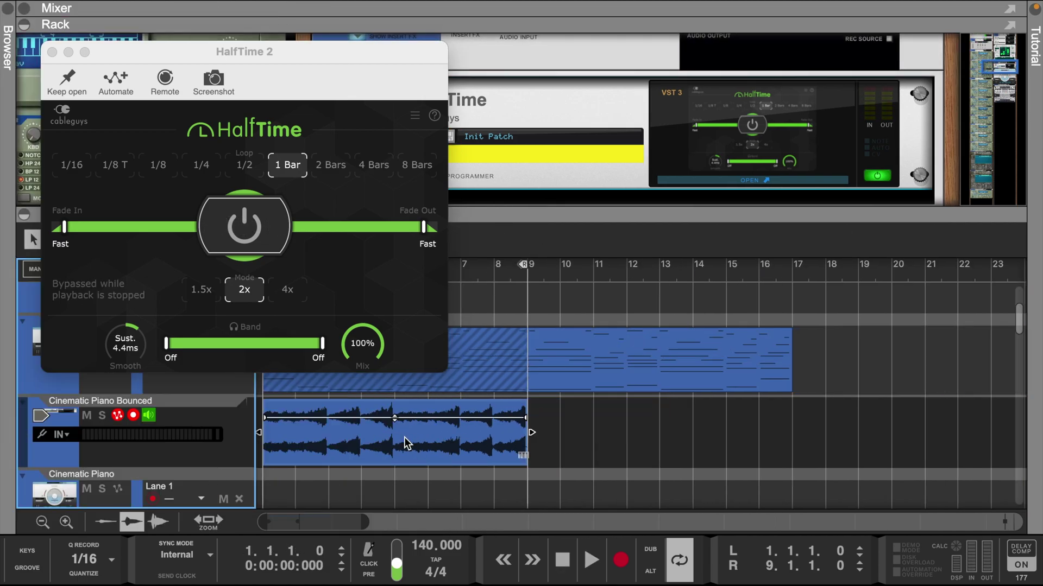
click(404, 438)
drag(911, 249, 913, 70)
key(space)
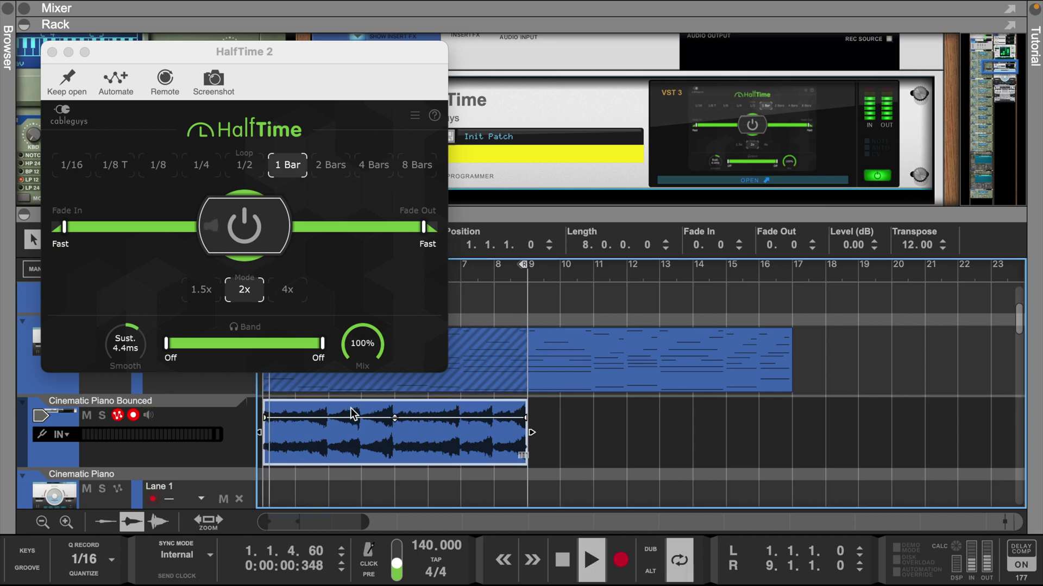
click(52, 52)
drag(367, 522, 322, 516)
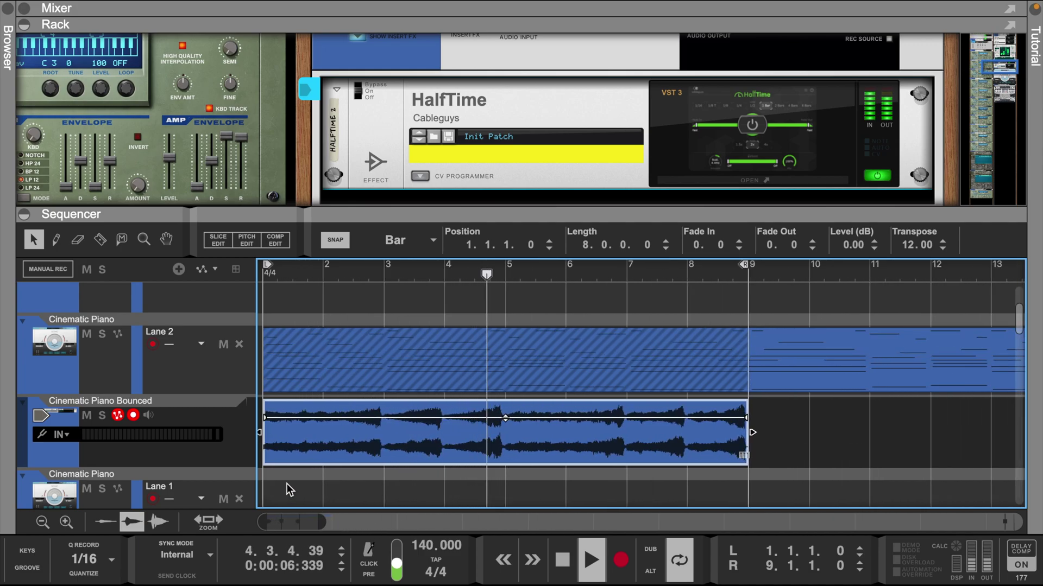
- Enable the bounced track's low-pass and high-pass filters in the Spectrum EQ, at about 5 kHz and 264 Hz respectively
scroll(755, 167, up, 1)
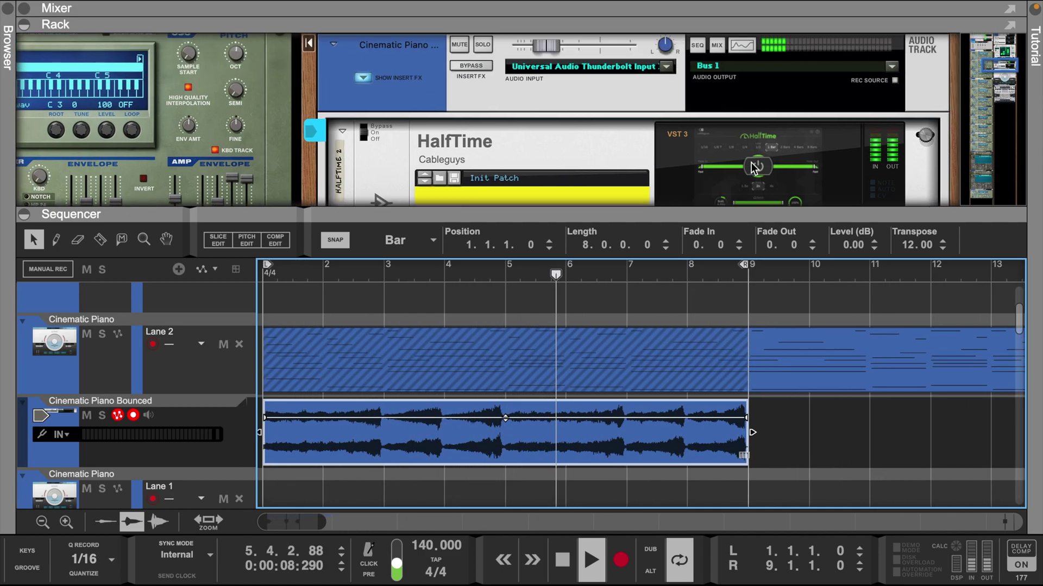
scroll(755, 168, up, 1)
click(742, 99)
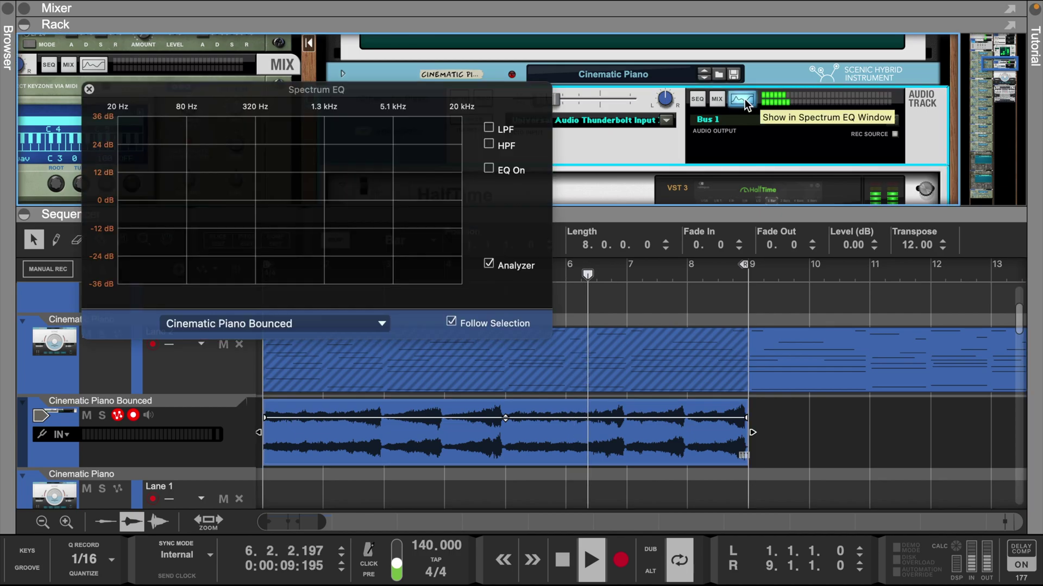
click(489, 128)
click(488, 144)
drag(375, 201, 391, 201)
drag(235, 211, 251, 211)
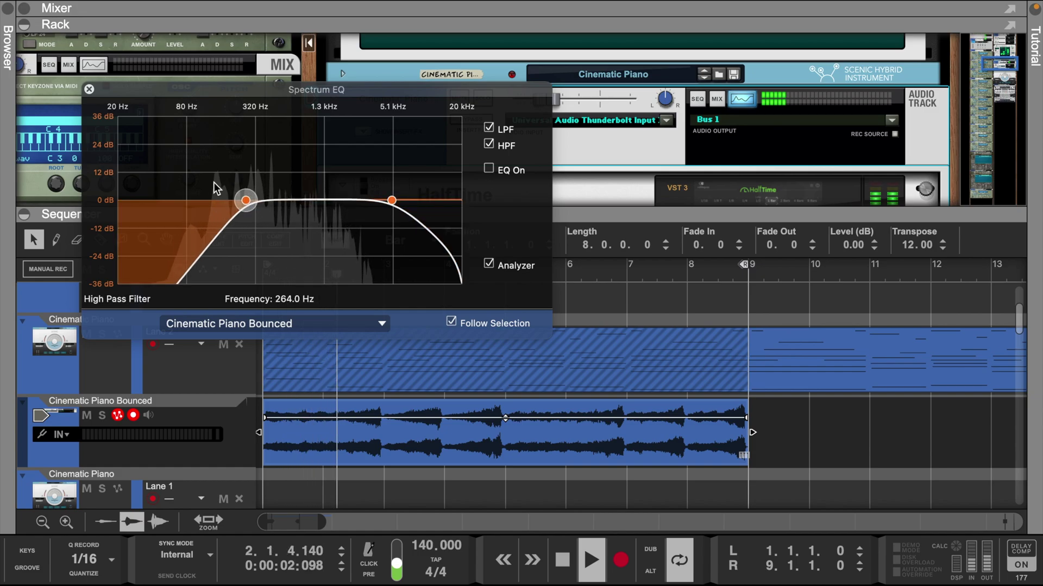
click(89, 89)
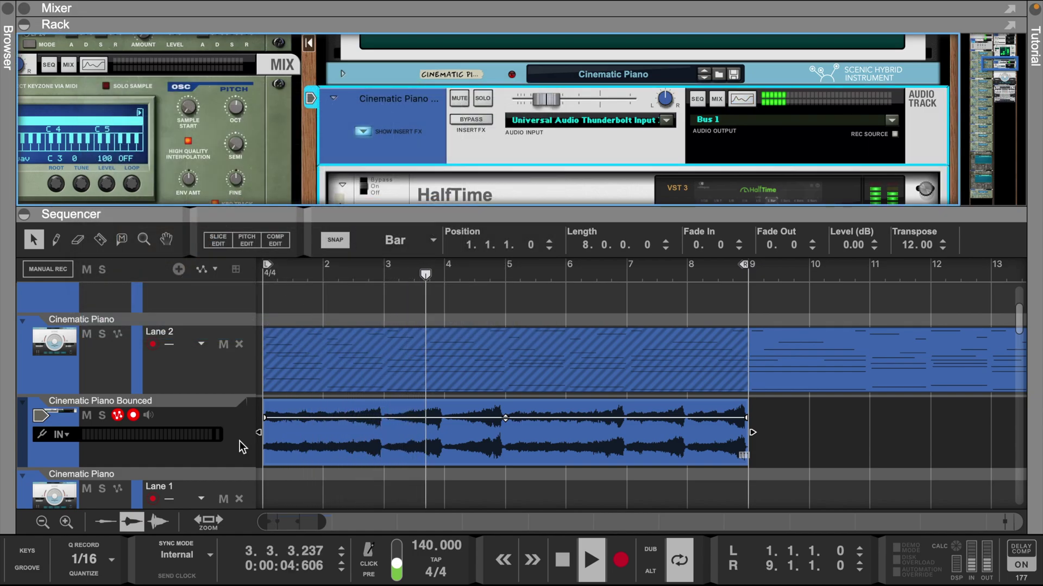
- Lower the bounced piano track's level to -33.88 dB
click(239, 441)
drag(539, 48, 534, 52)
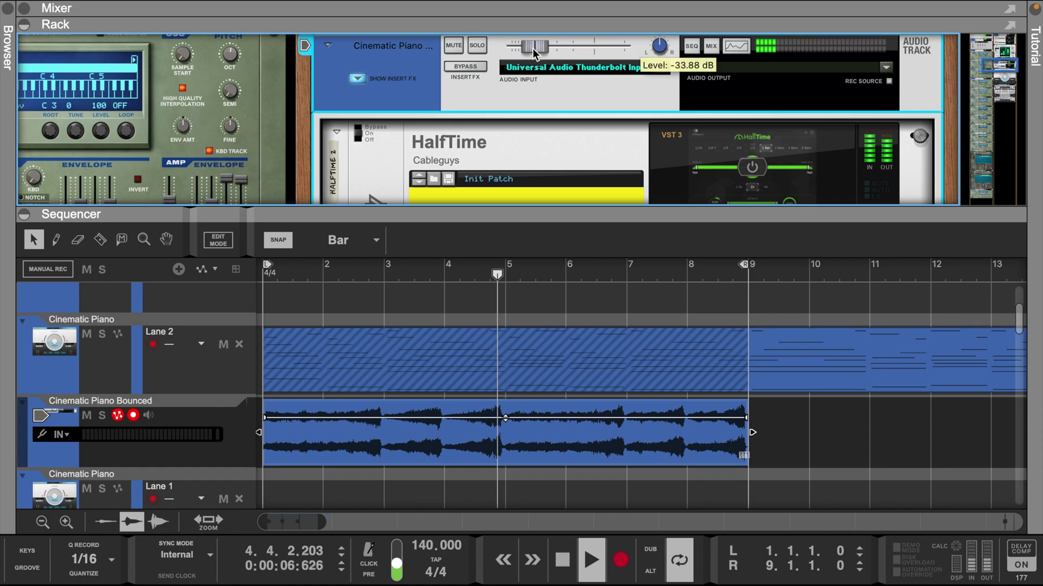
- Stop playback and add an RV7000 MkII Reverb below HalfTime in the bounced track's insert effects
scroll(513, 145, down, 3)
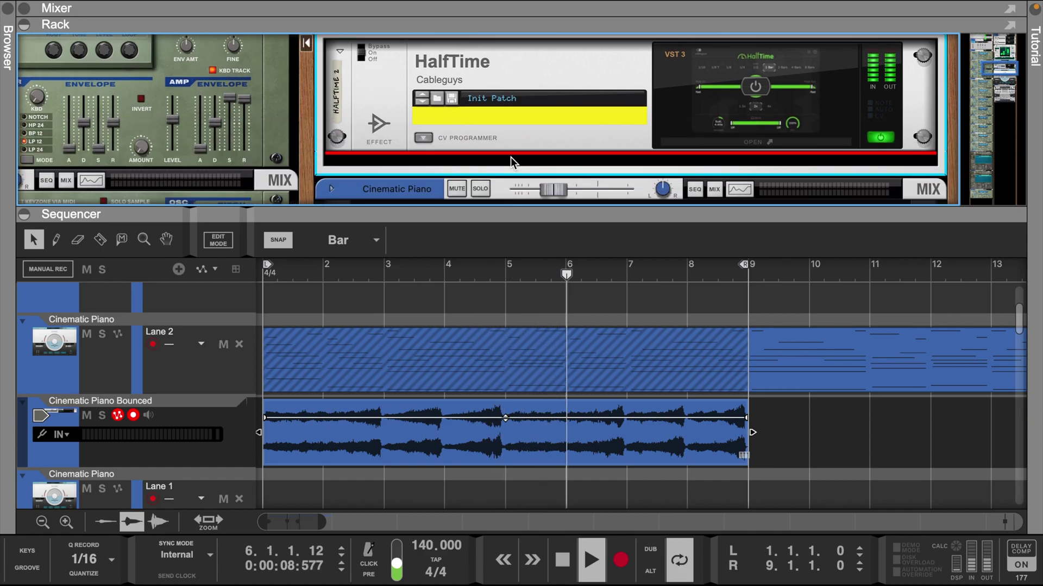
click(9, 139)
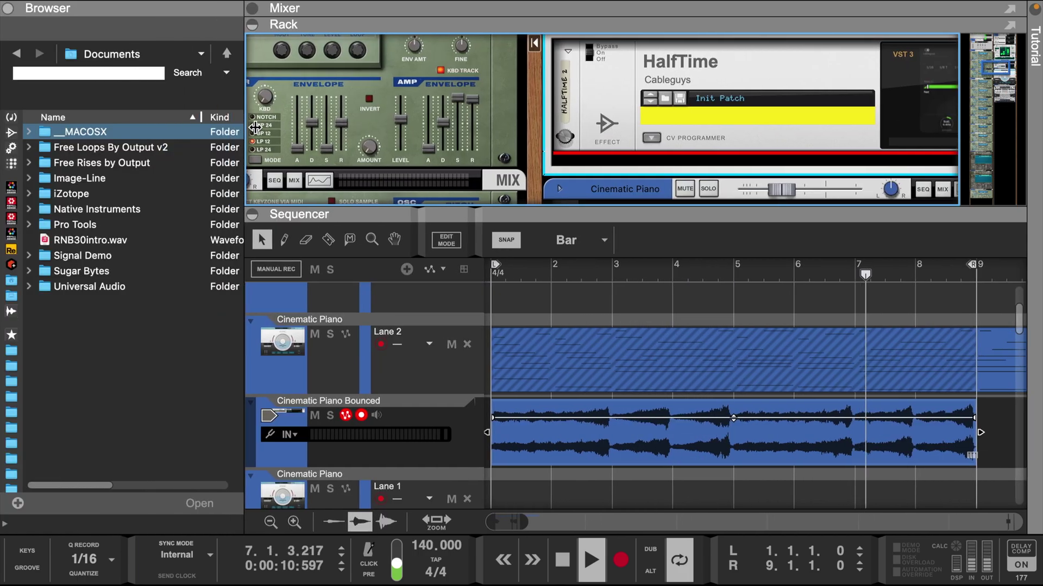
click(11, 132)
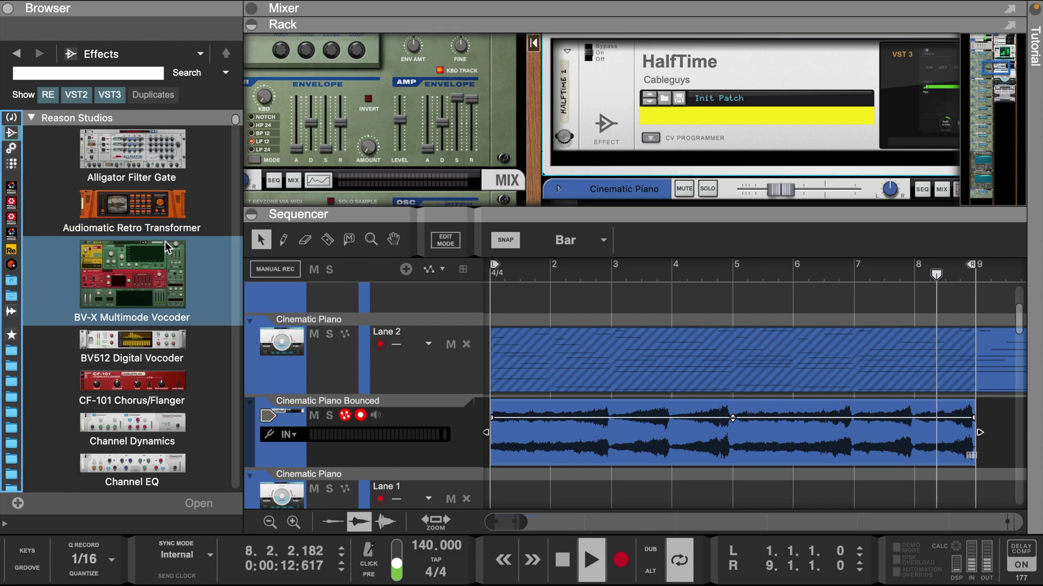
key(space)
scroll(165, 241, down, 7)
scroll(165, 241, down, 10)
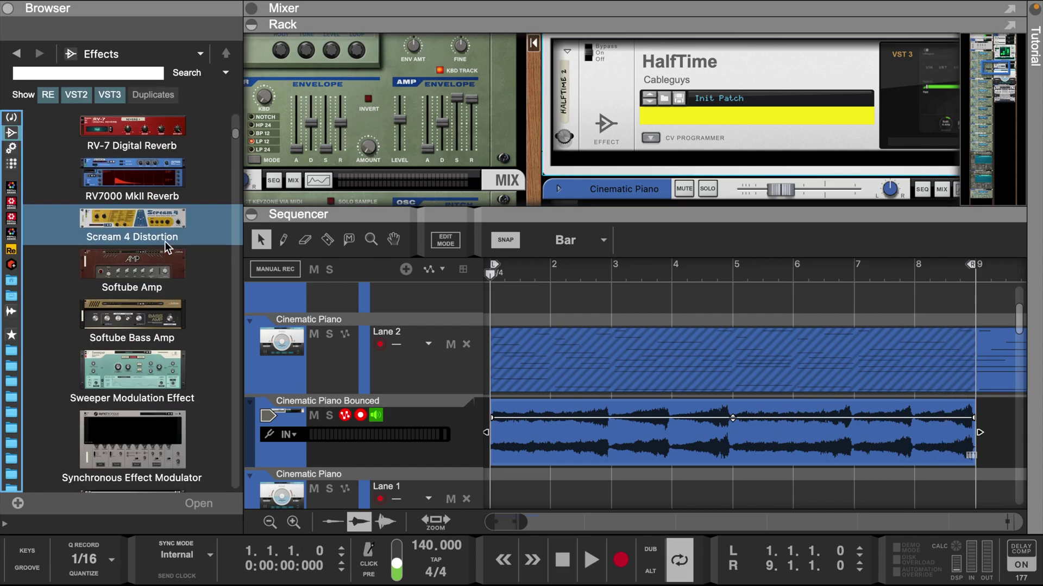
scroll(164, 241, up, 1)
drag(163, 215, 664, 147)
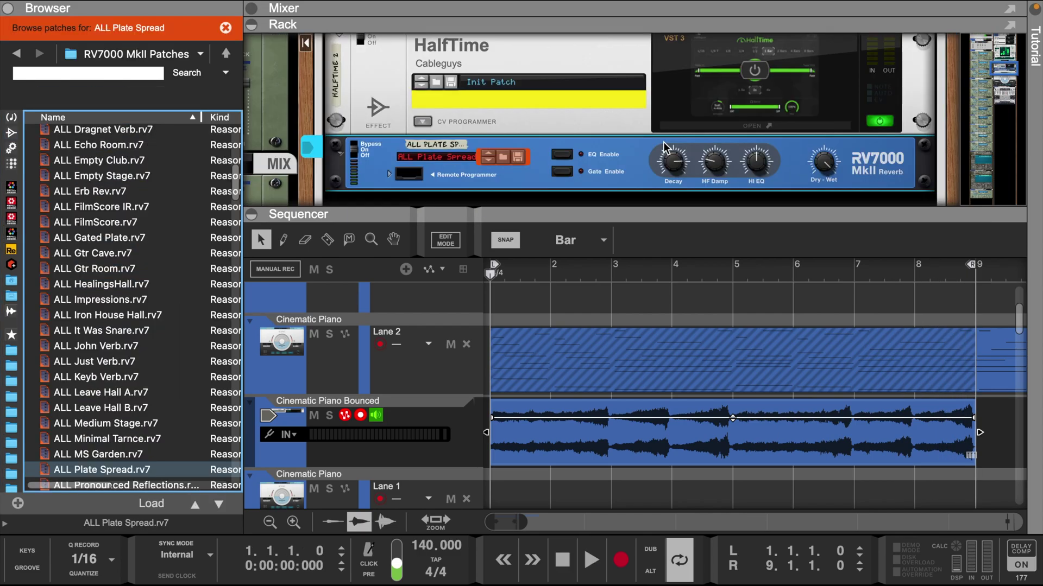
- Play the clip and lower the RV7000 reverb's Dry/Wet to about 42
key(space)
drag(823, 208, 825, 211)
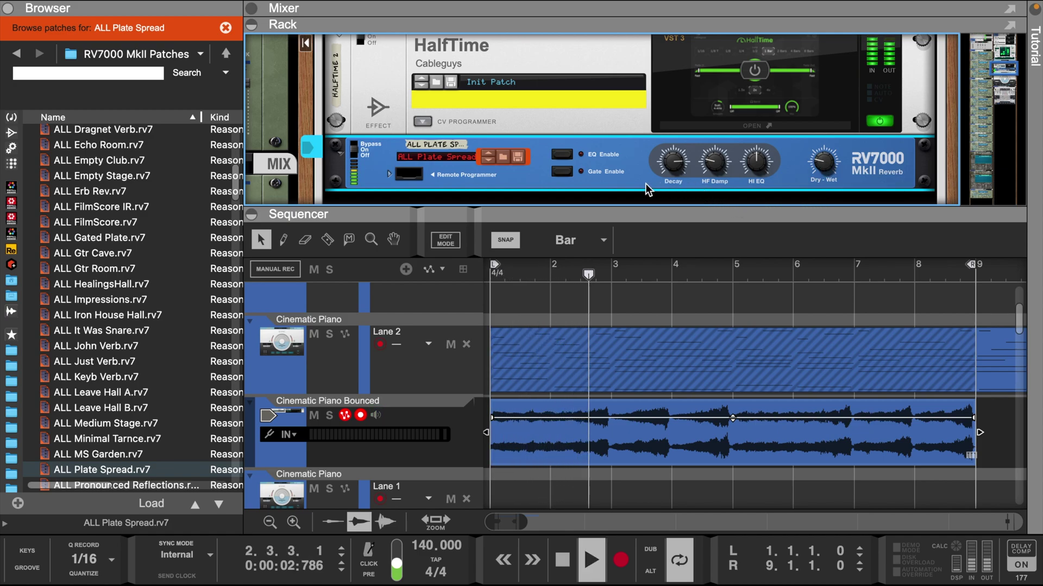
mouse_move(829, 175)
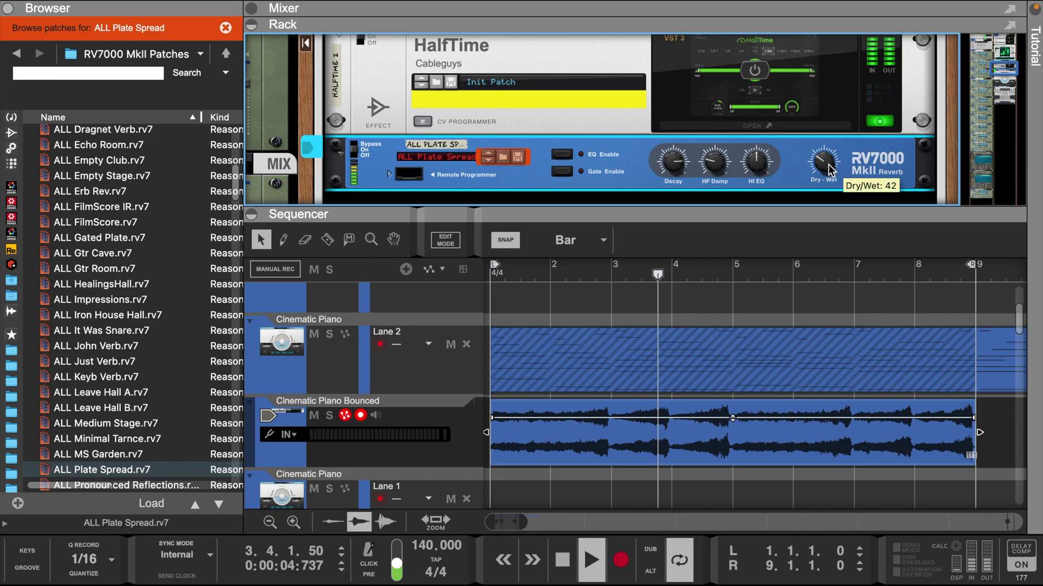
mouse_move(679, 173)
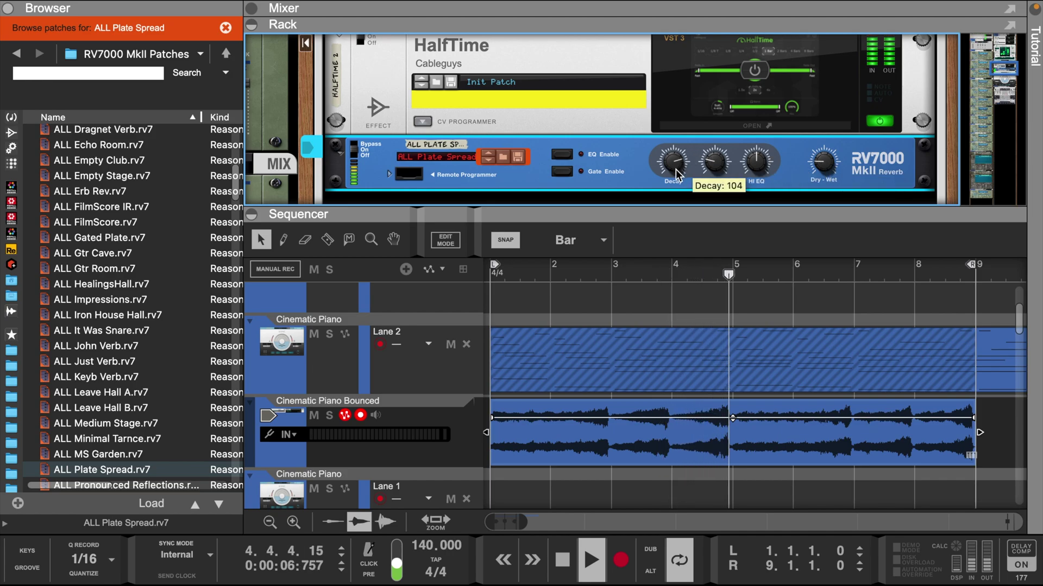
- Browse the available effects for another insert and review the bounced track's existing effect chain
click(11, 132)
scroll(141, 282, down, 10)
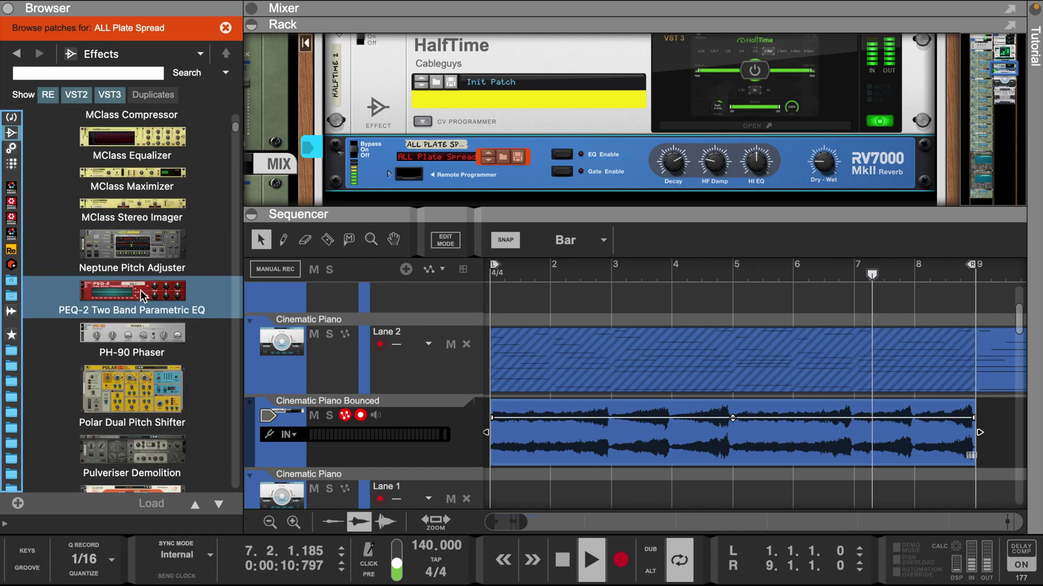
scroll(142, 296, down, 3)
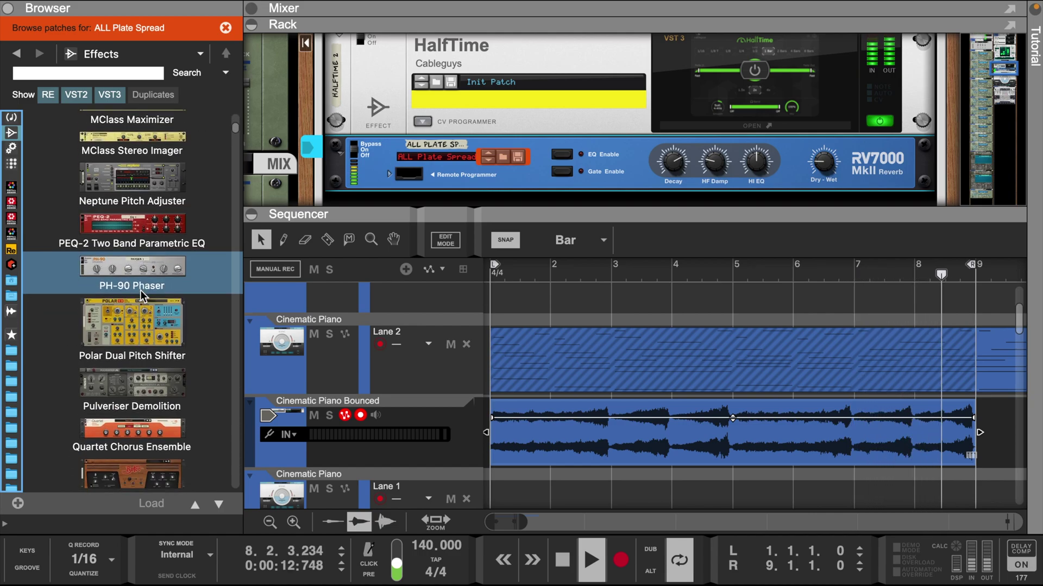
scroll(141, 293, down, 20)
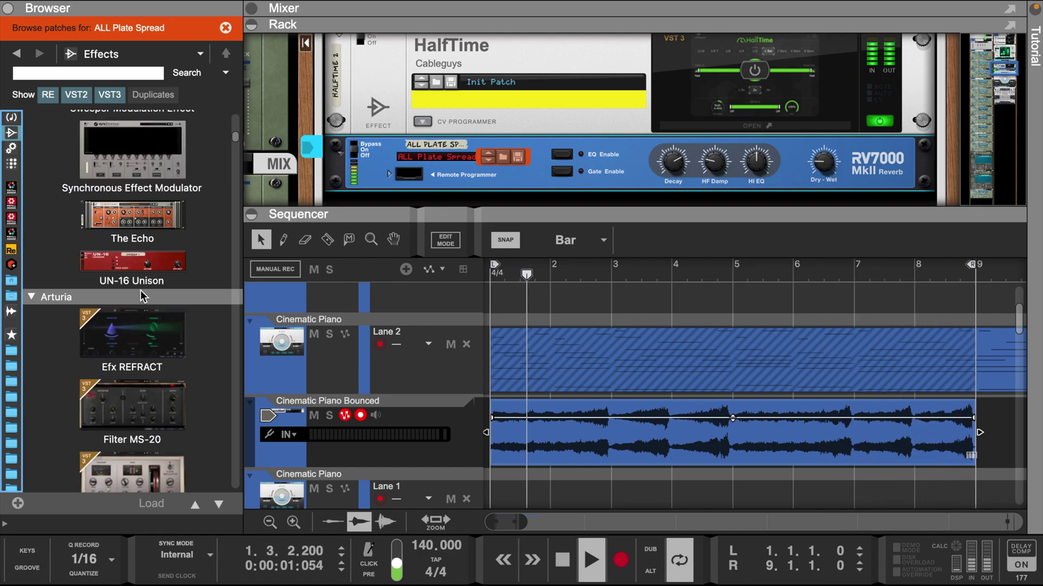
scroll(141, 296, down, 20)
scroll(141, 290, down, 10)
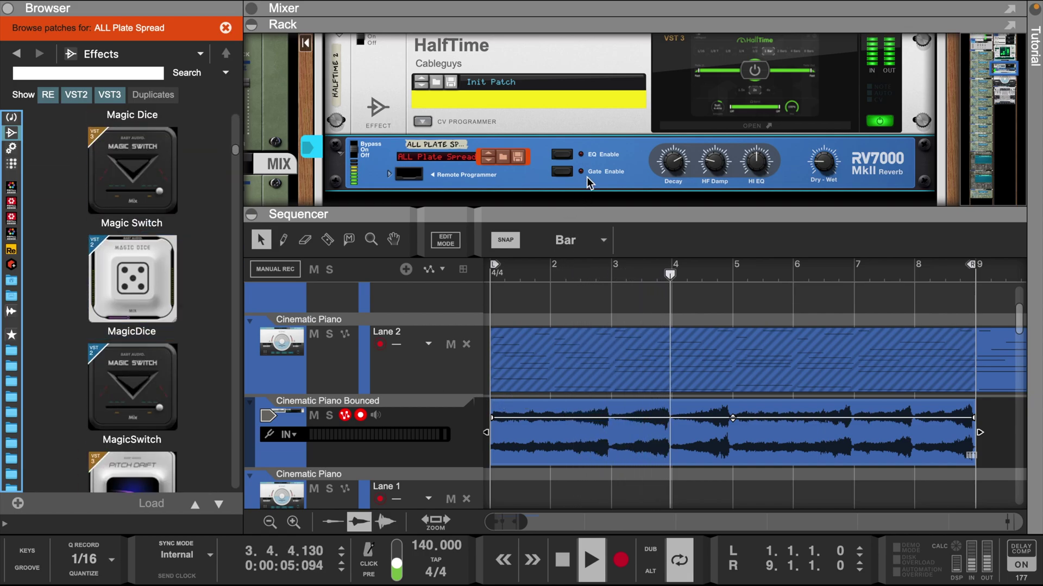
scroll(618, 149, up, 3)
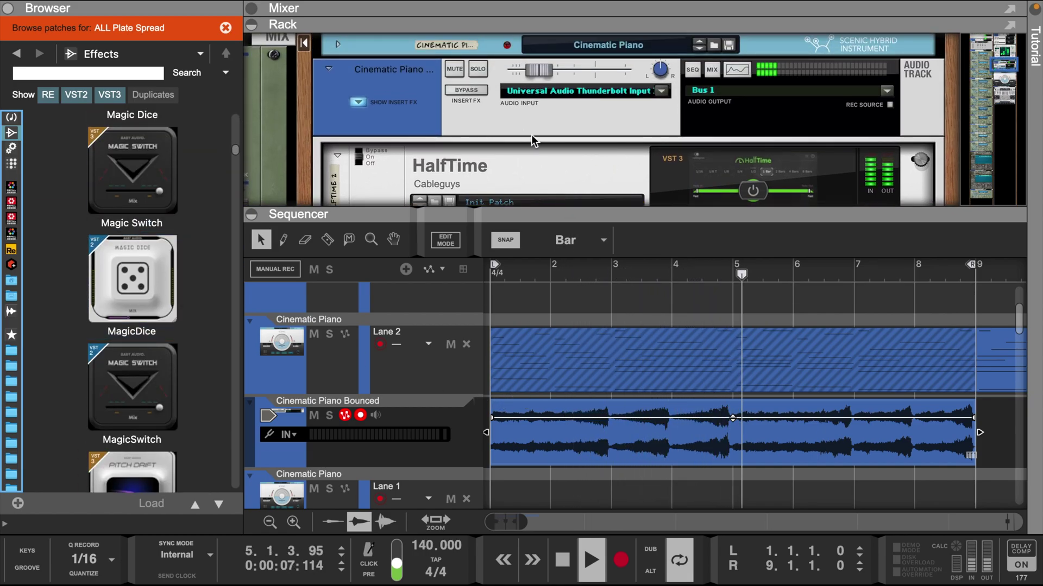
scroll(532, 133, down, 3)
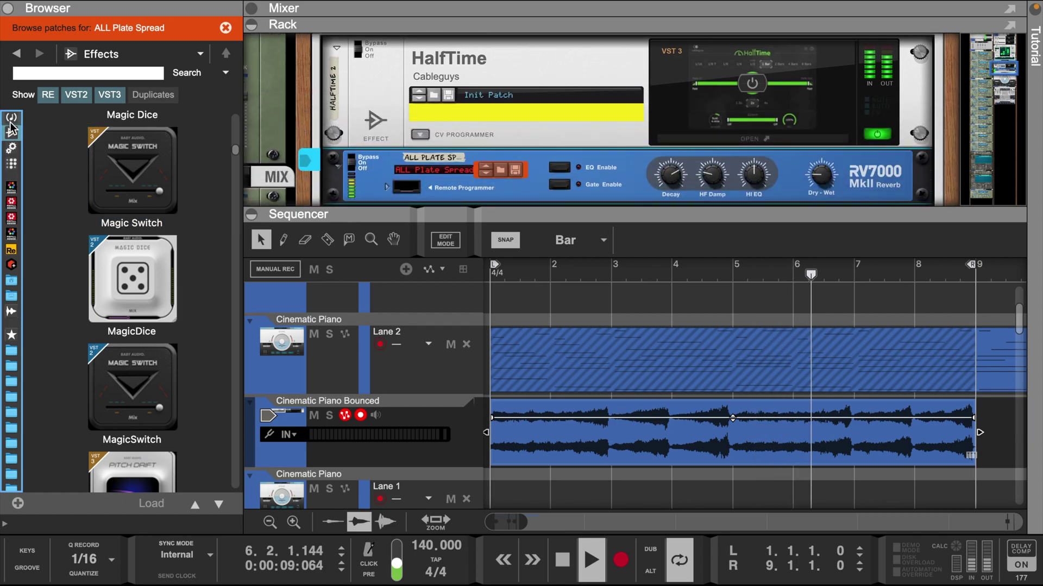
- Find the Sweeper Modulation Effect among the available effects, stop playback and insert it between HalfTime and the RV7000 reverb
click(11, 118)
scroll(181, 272, down, 5)
scroll(181, 271, down, 5)
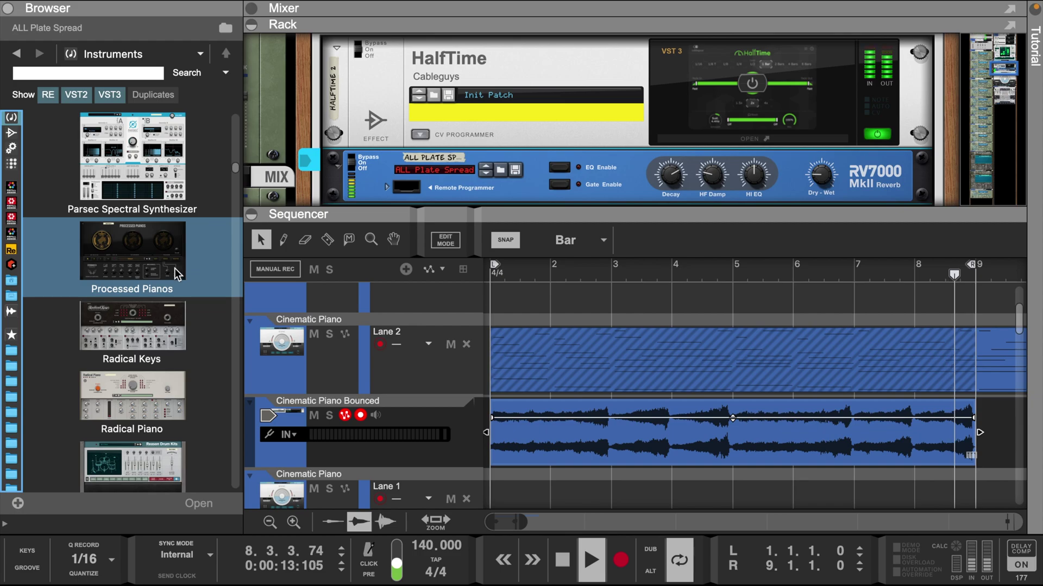
click(11, 133)
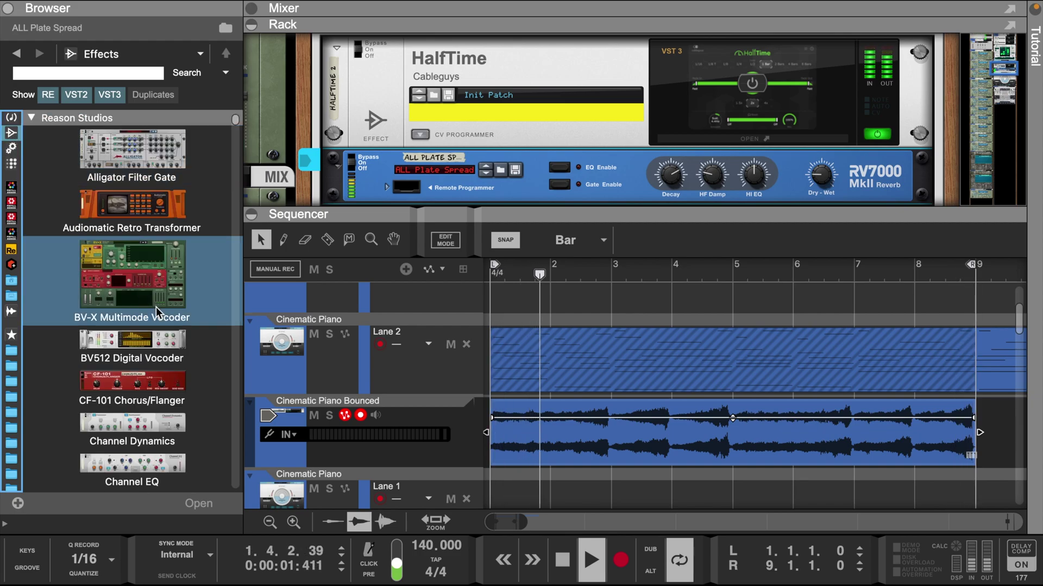
scroll(156, 314, down, 15)
scroll(157, 314, down, 5)
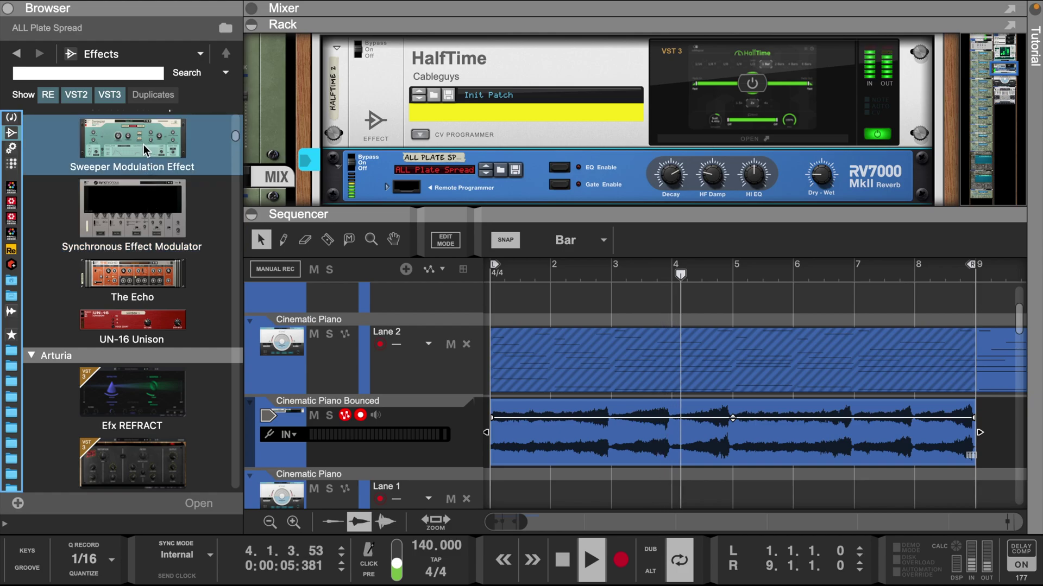
key(space)
mouse_move(140, 144)
mouse_down()
mouse_move(514, 138)
mouse_move(490, 122)
mouse_up()
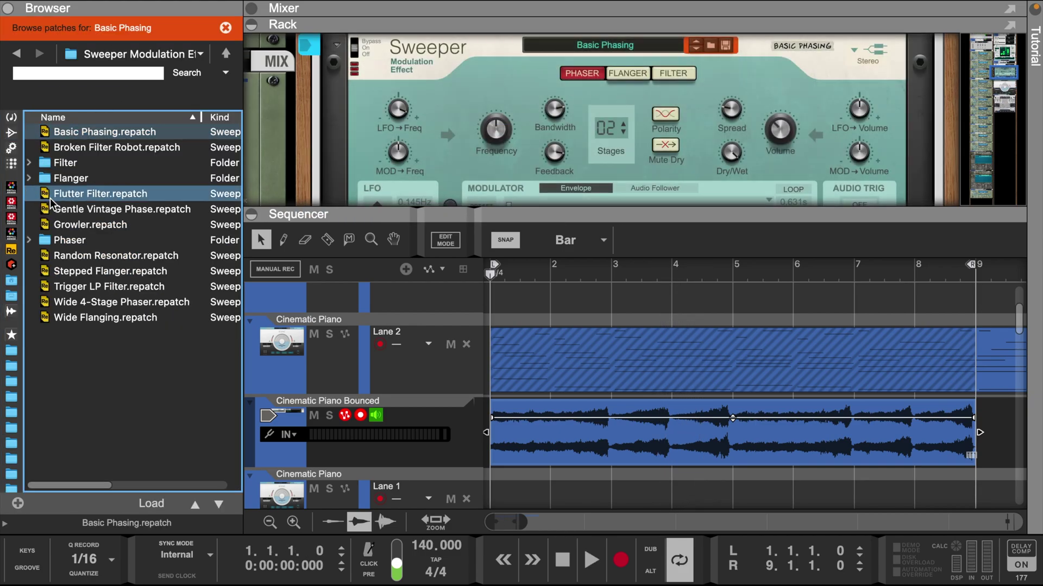
- Load the Crotchet Step Filter patch from the Filter folder into Sweeper and start playback
click(89, 183)
double_click(89, 183)
click(17, 53)
click(83, 161)
double_click(82, 162)
click(121, 194)
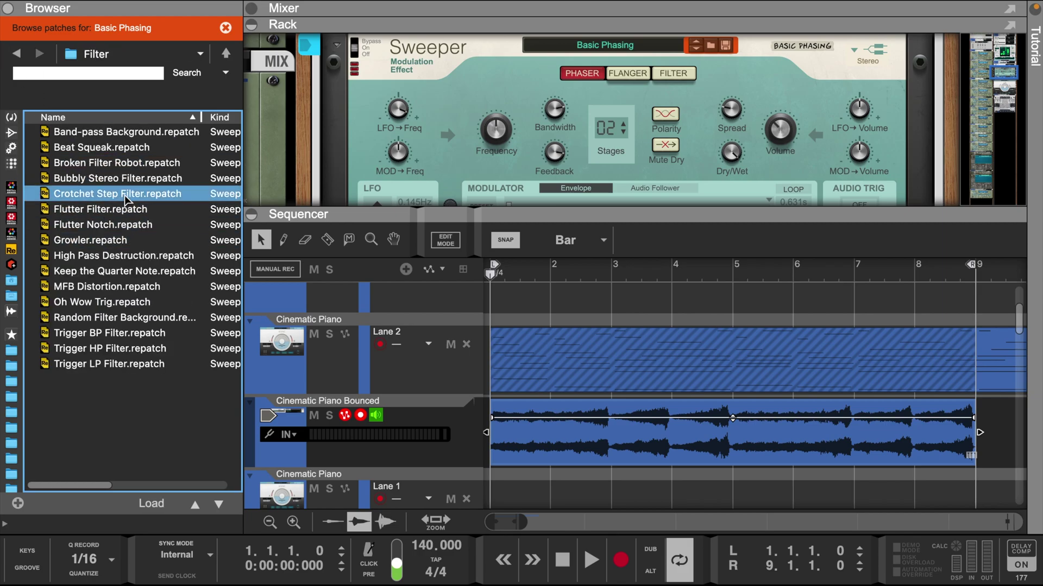
key(space)
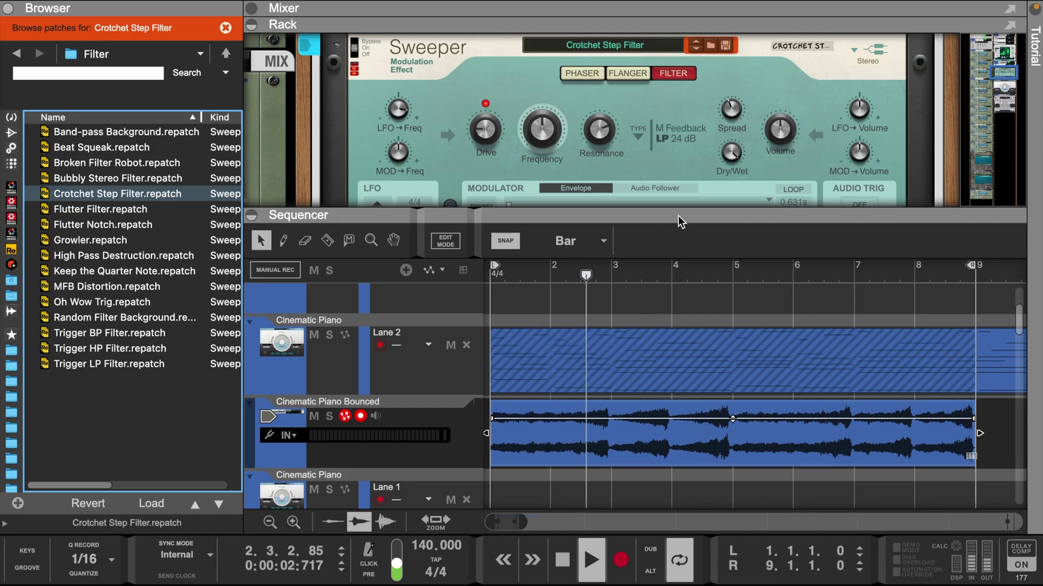
- Raise Sweeper's Spread to about 72.3 % and lower its Dry/Wet
drag(681, 219, 680, 317)
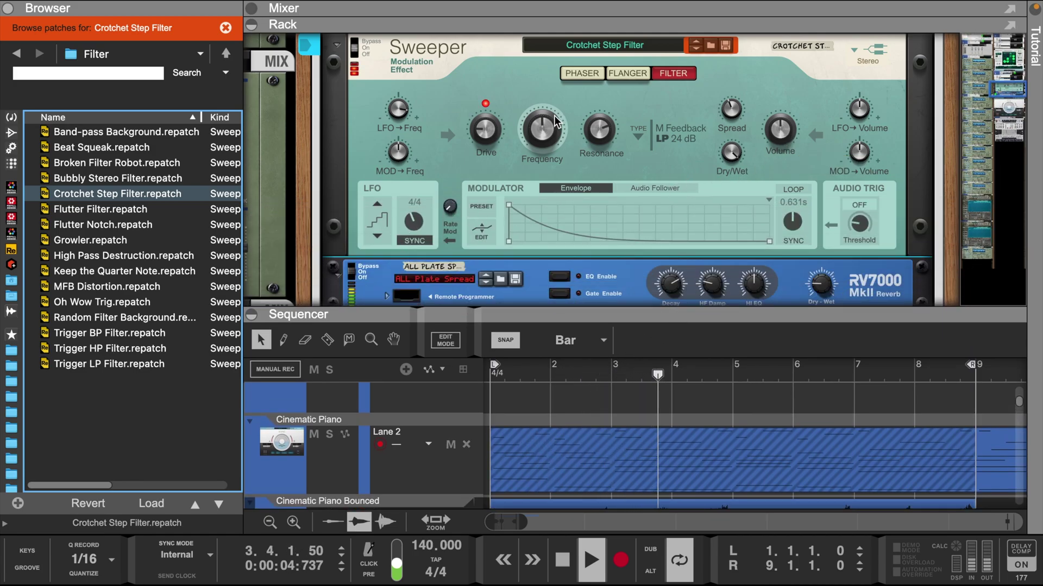
click(493, 129)
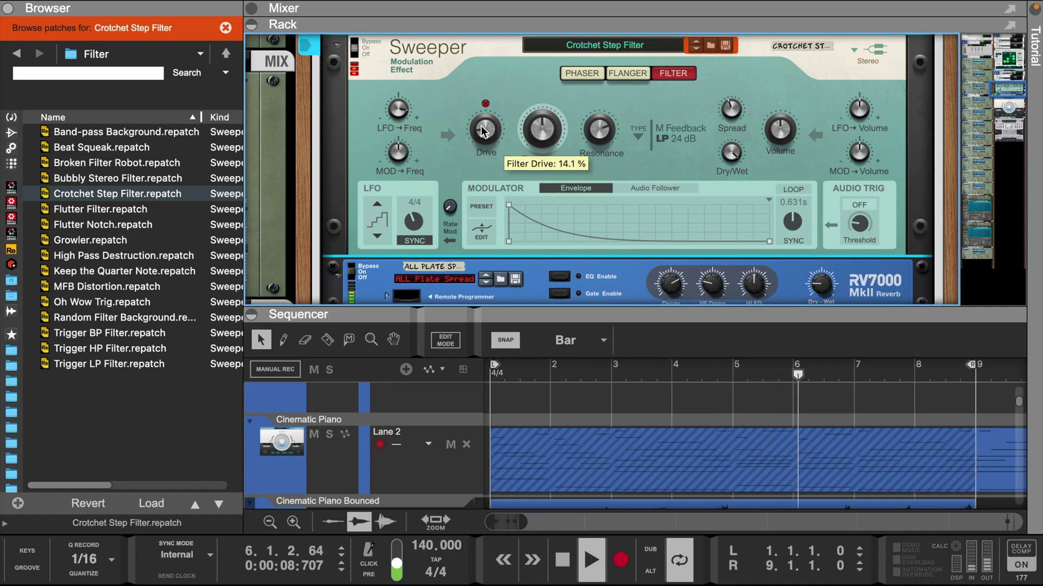
drag(726, 101, 728, 83)
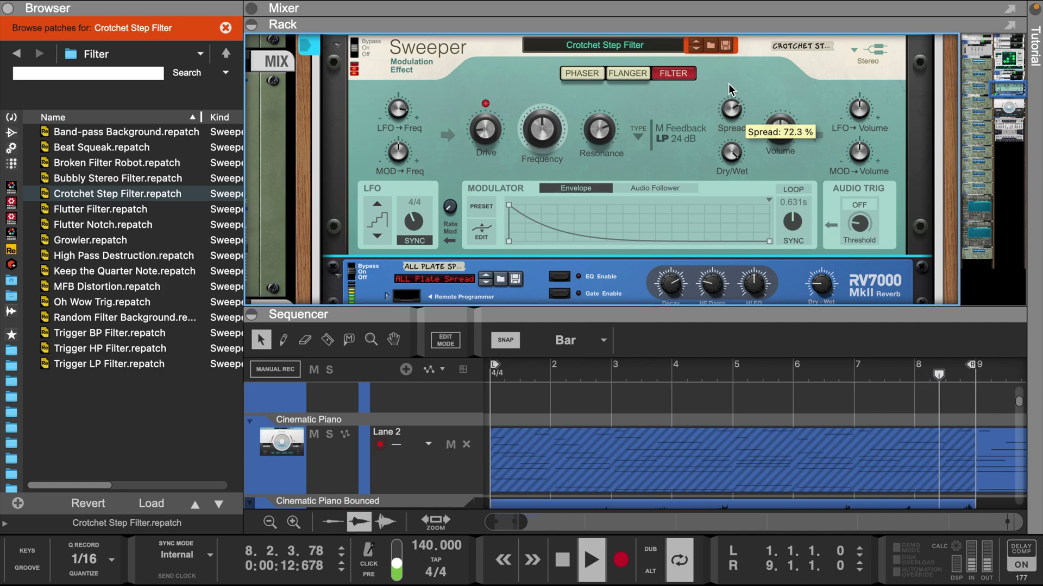
drag(729, 151, 731, 167)
- Unmute the first eight-bar clip on the Cinematic Piano track above the bounced audio
drag(615, 311, 614, 117)
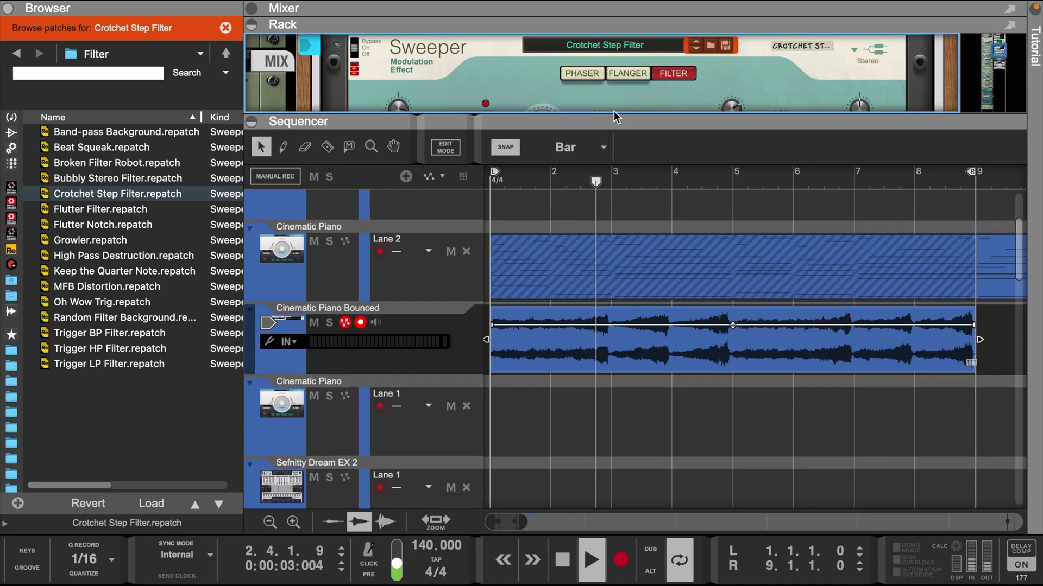
right_click(542, 262)
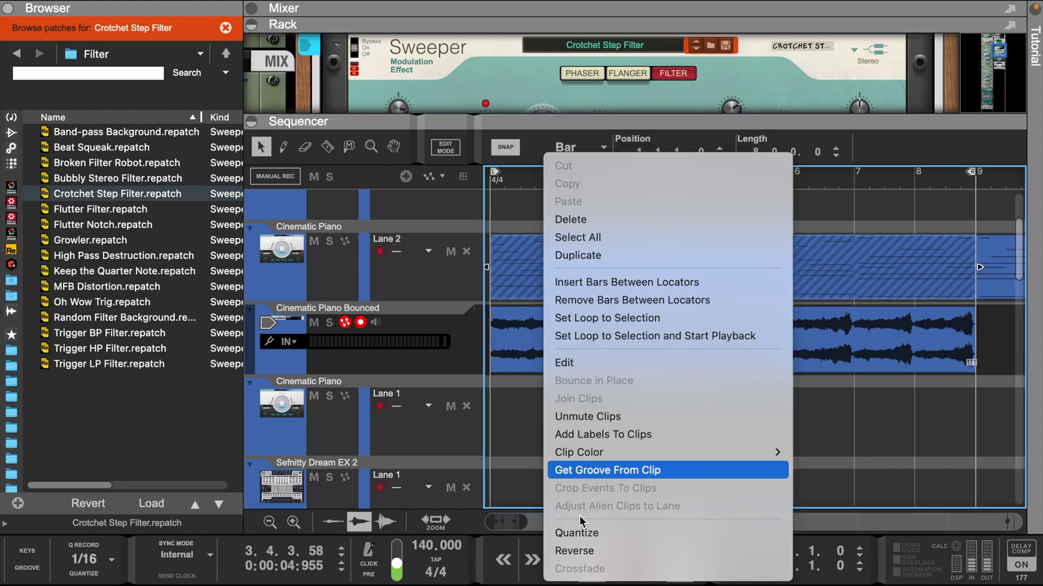
click(595, 550)
click(350, 145)
click(646, 269)
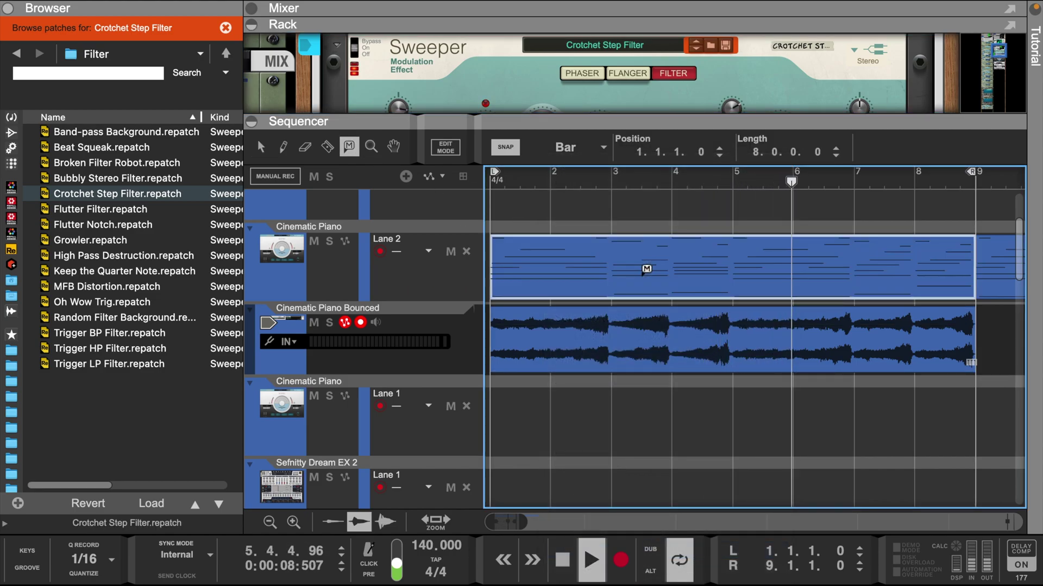
- Select the Cinematic Piano track and slightly lower its mix channel level
click(457, 281)
drag(591, 121, 591, 230)
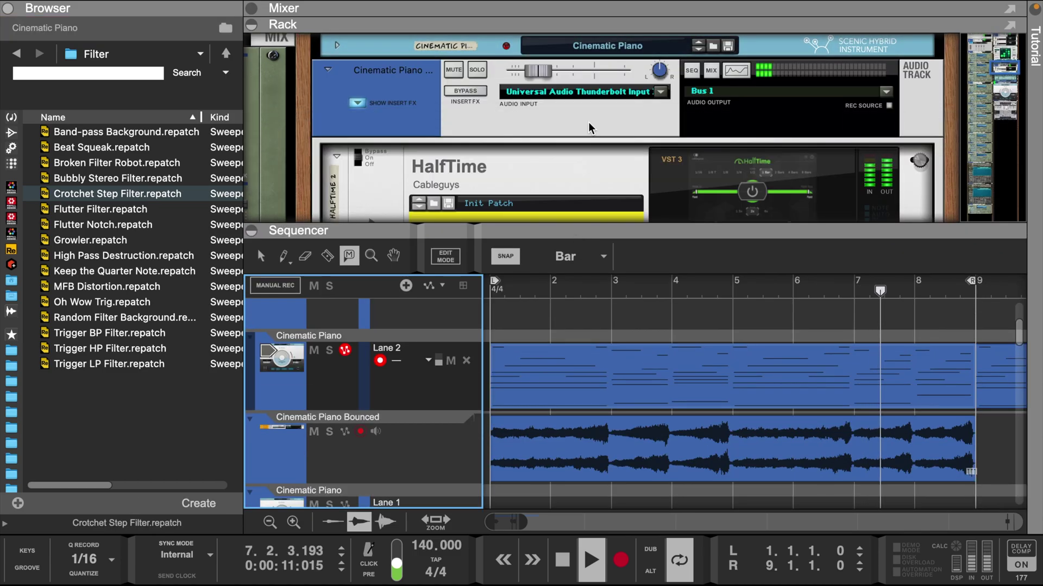
scroll(586, 130, down, 5)
scroll(580, 120, up, 5)
drag(560, 48, 555, 48)
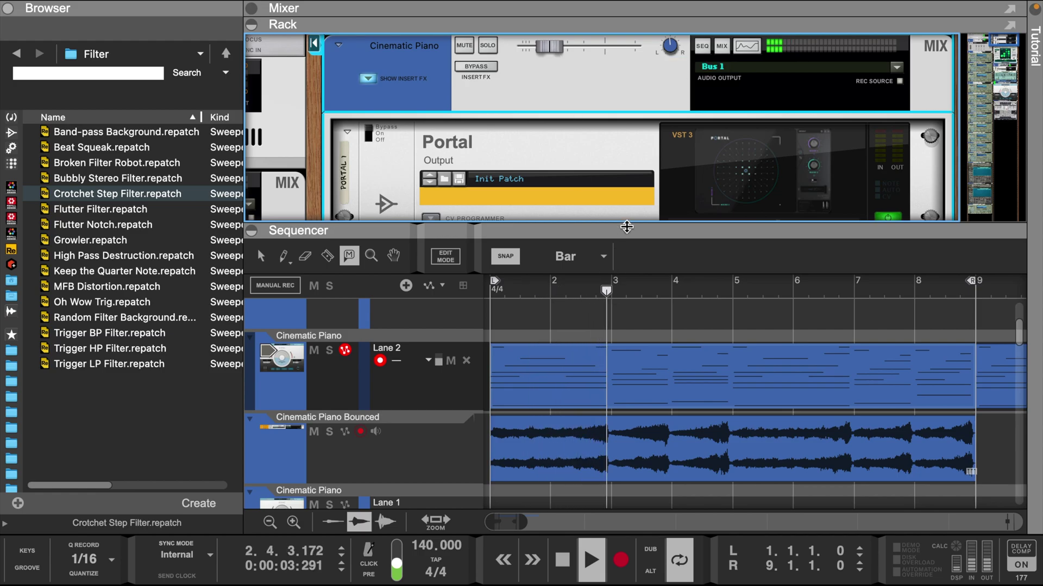
- Open the first Cinematic Piano clip for note editing and narrow the browser to widen the workspace
drag(626, 227, 629, 111)
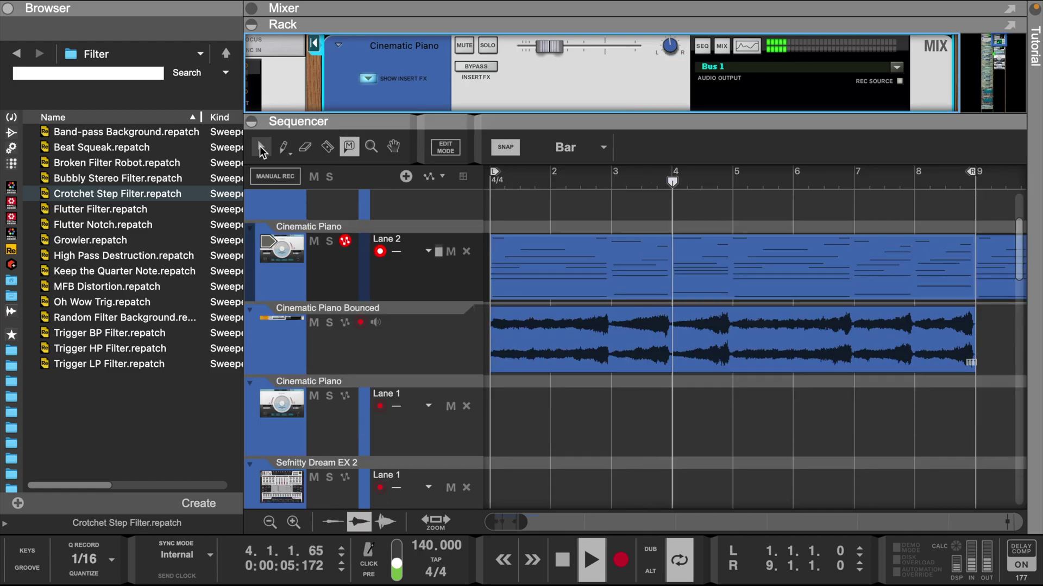
click(260, 145)
click(664, 271)
double_click(662, 266)
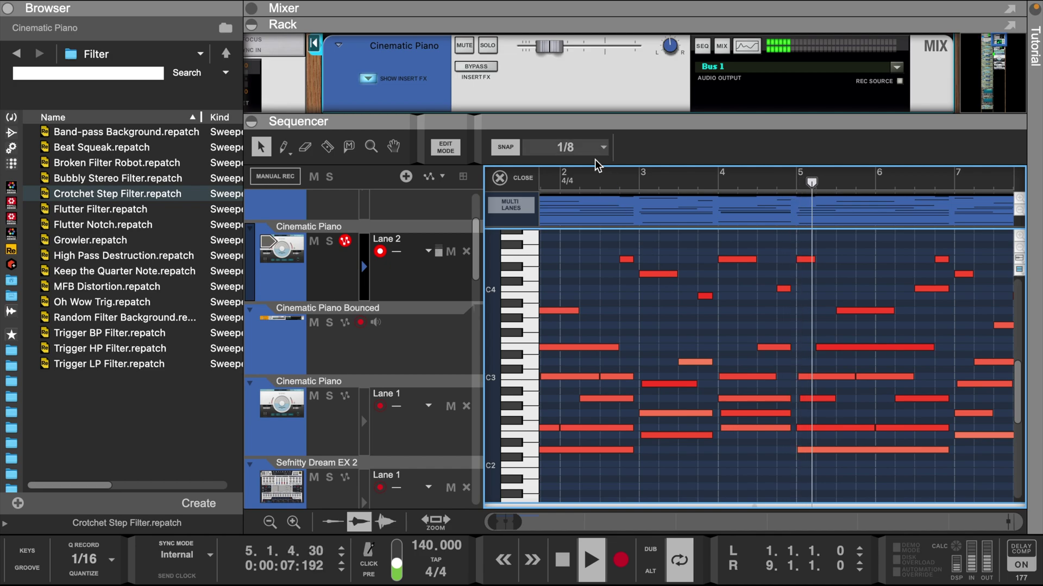
click(246, 359)
drag(242, 359, 161, 359)
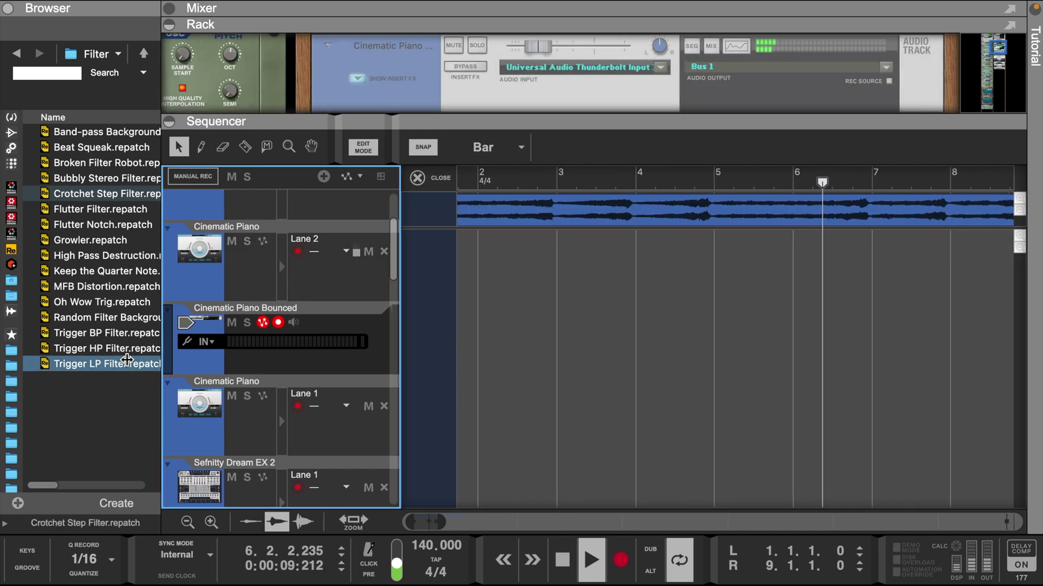
- Transpose all notes in the first eight-bar Cinematic Piano clip up one octave and close the note editor
scroll(307, 250, up, 3)
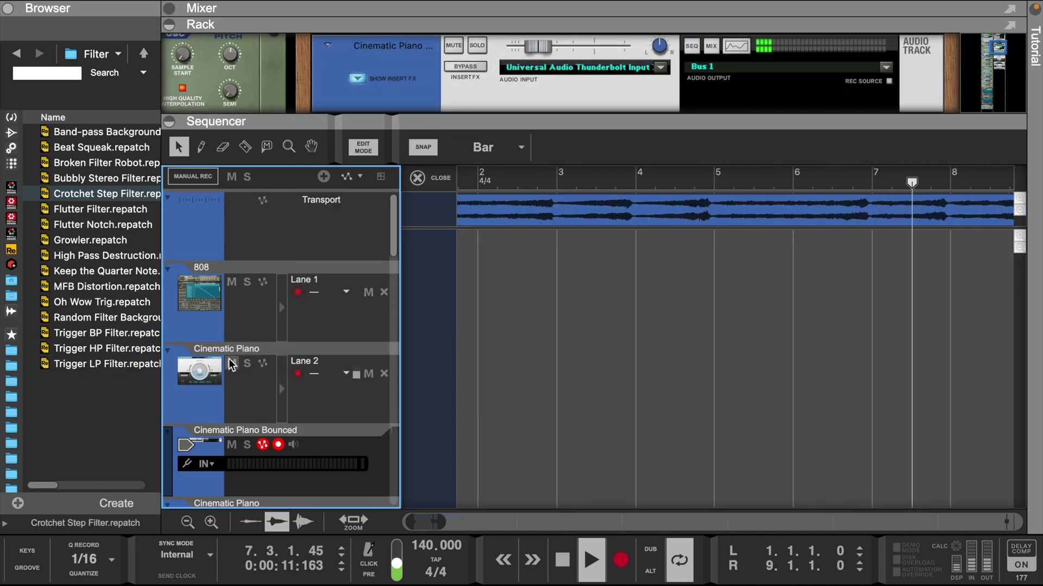
click(233, 390)
drag(444, 526, 484, 517)
scroll(566, 295, down, 1)
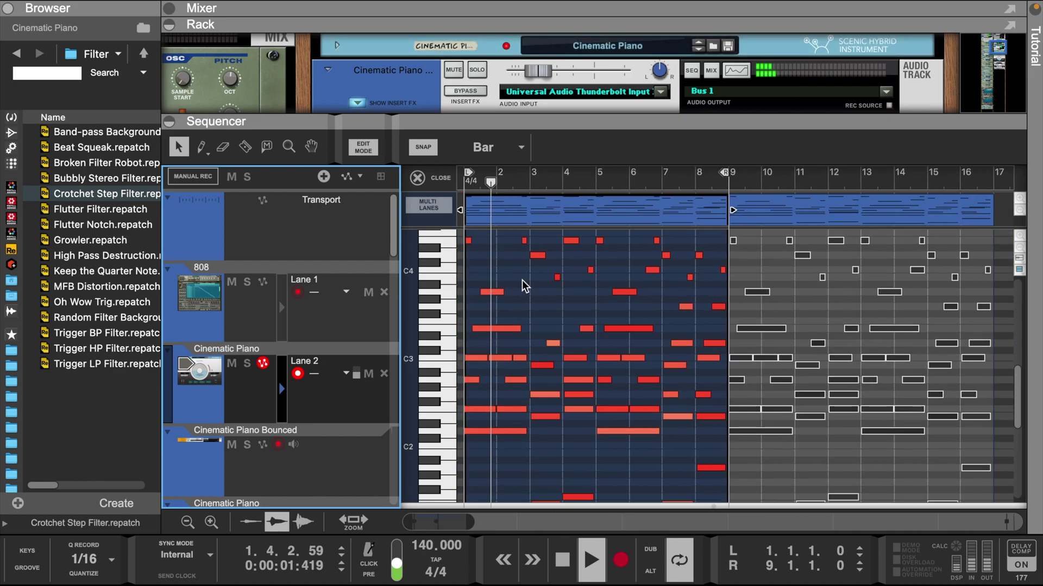
scroll(486, 263, up, 2)
drag(466, 252, 724, 432)
key(shift+Up)
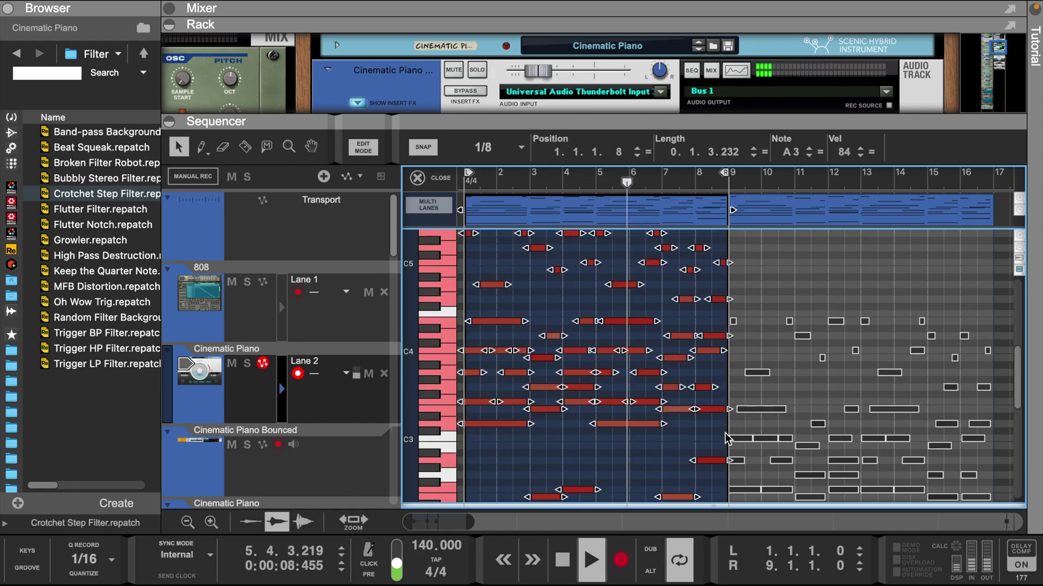
click(561, 306)
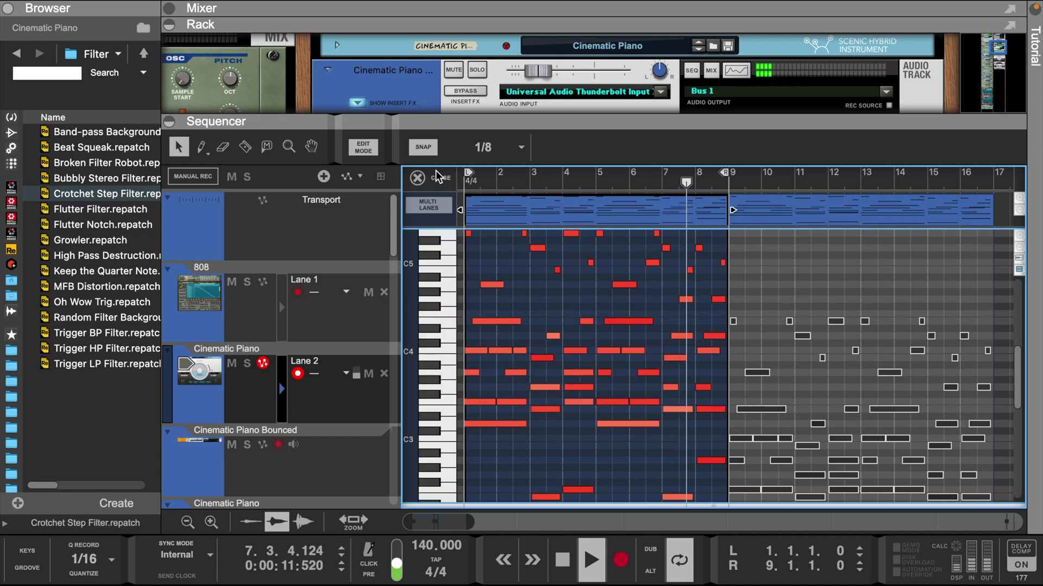
click(434, 176)
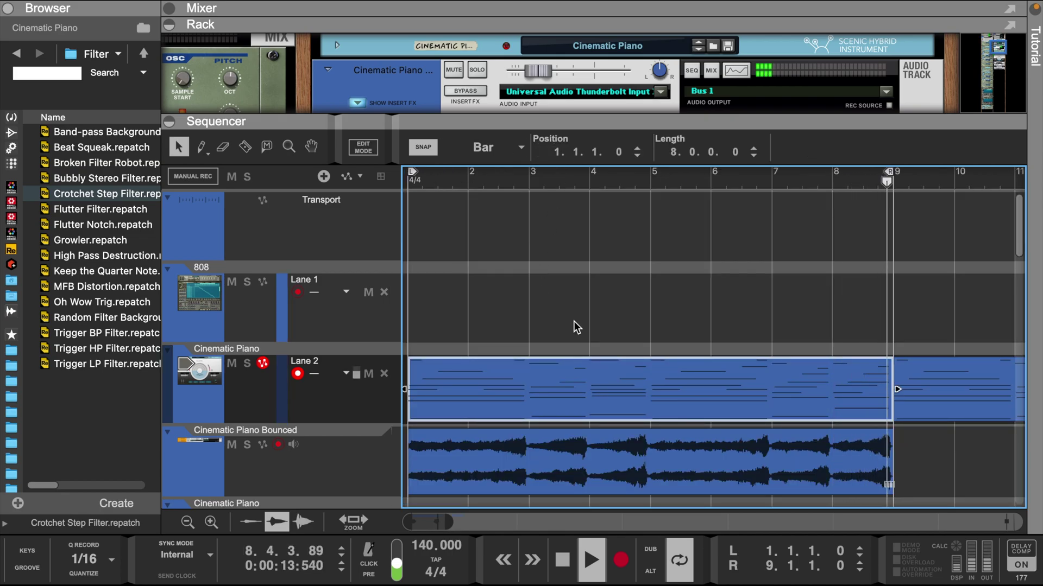
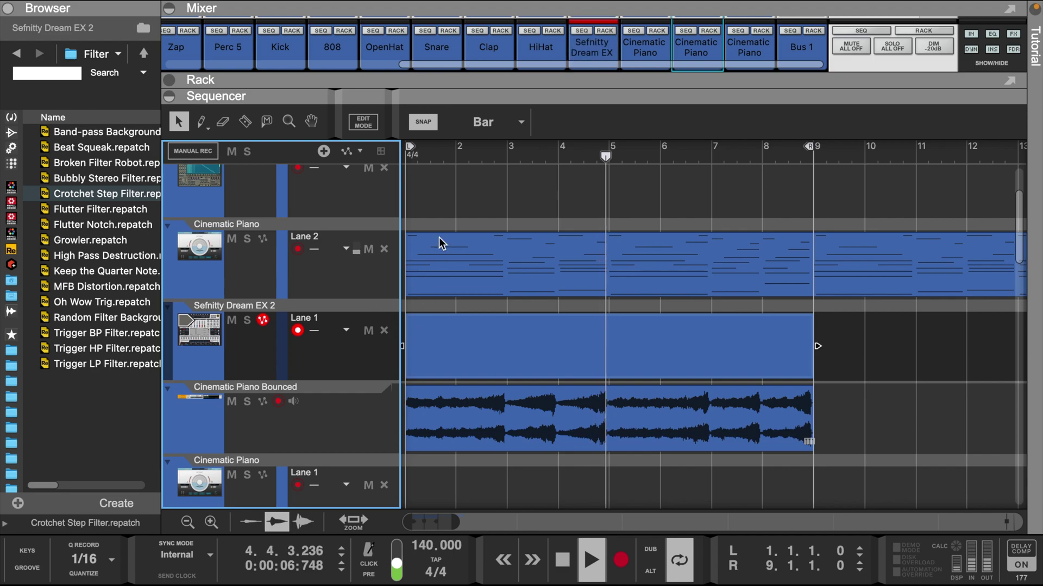
- Open the Sefnitty Dream EX 2 and piano clips together for editing and draw a two-bar D2 note at bar 1
right_click(457, 346)
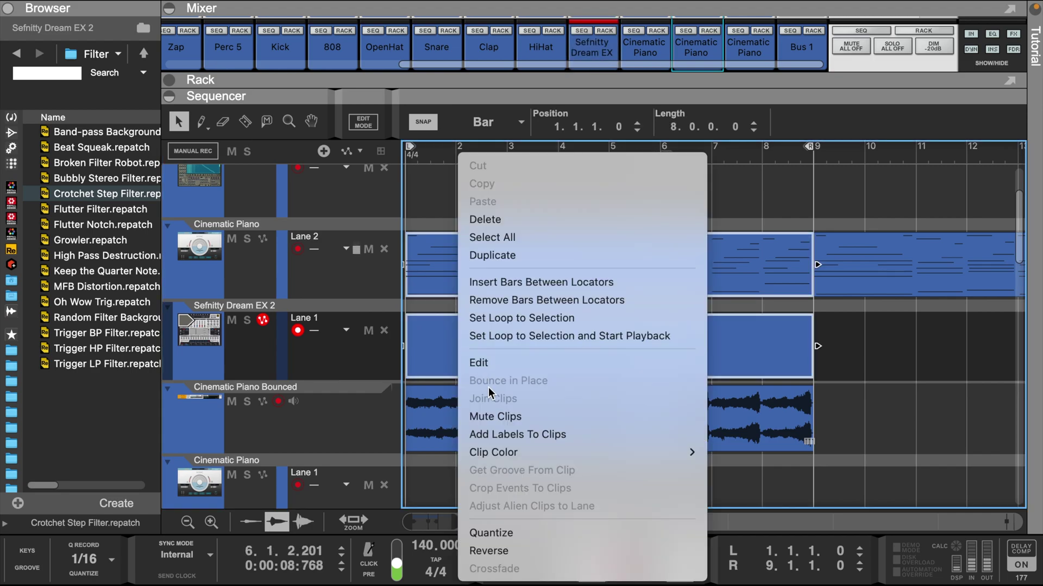
click(491, 363)
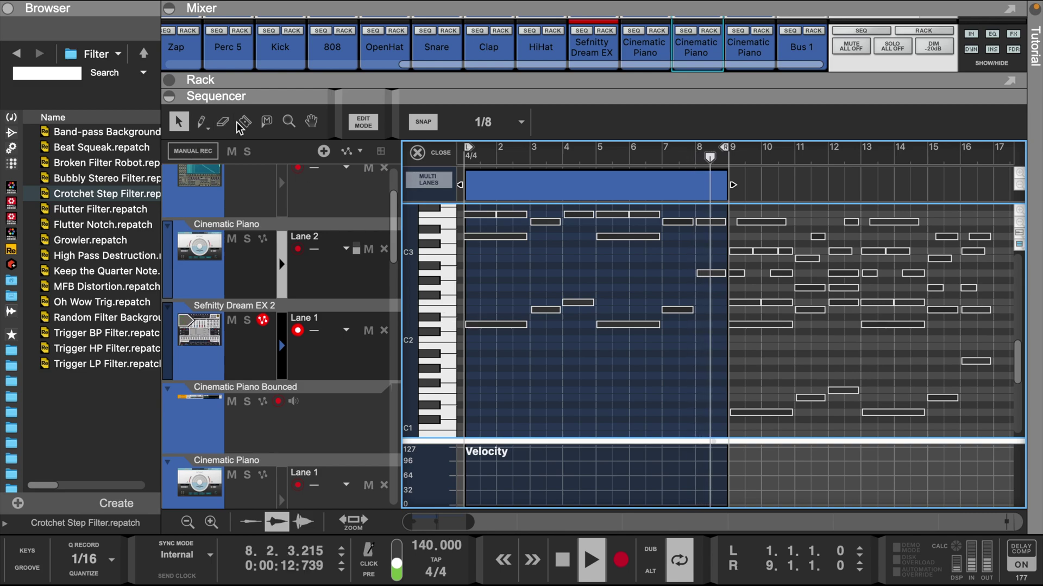
click(201, 122)
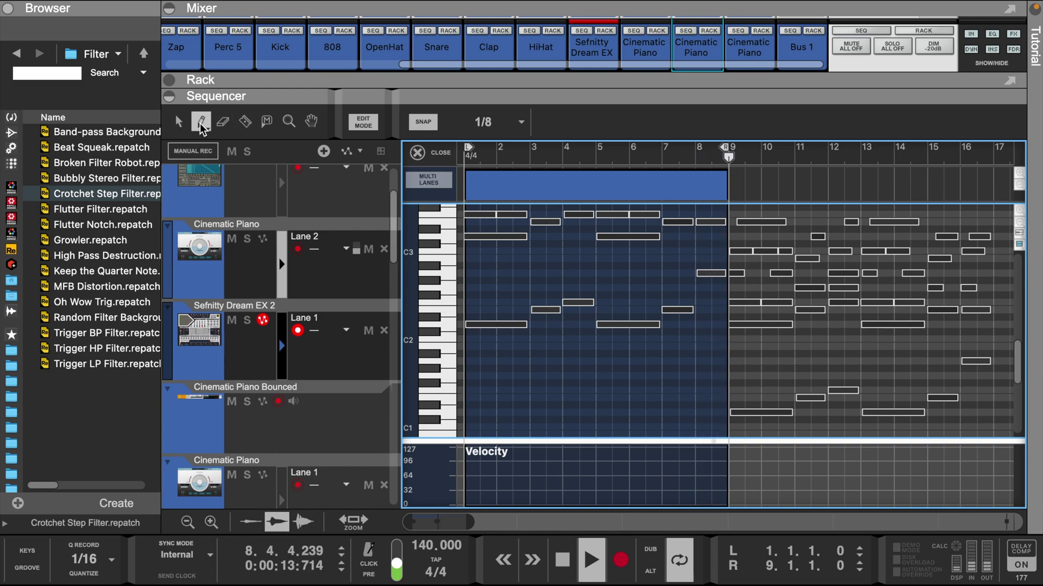
click(472, 323)
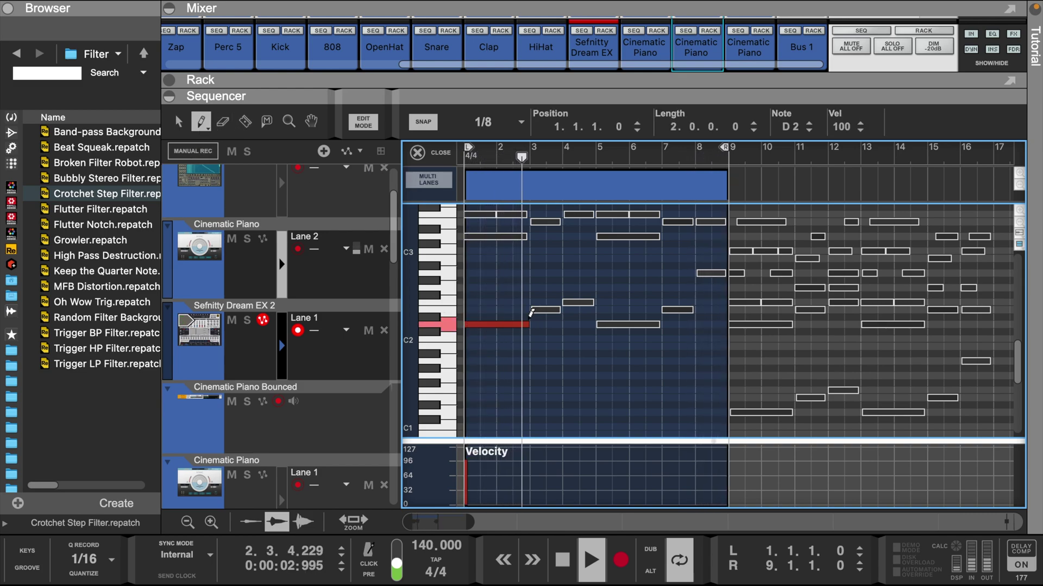
- Set snap to 1/2 and draw one-bar notes E2, F2, E2 and A2 at bars 3, 4, 7 and 8, plus a two-bar D2 at bar 5
click(483, 121)
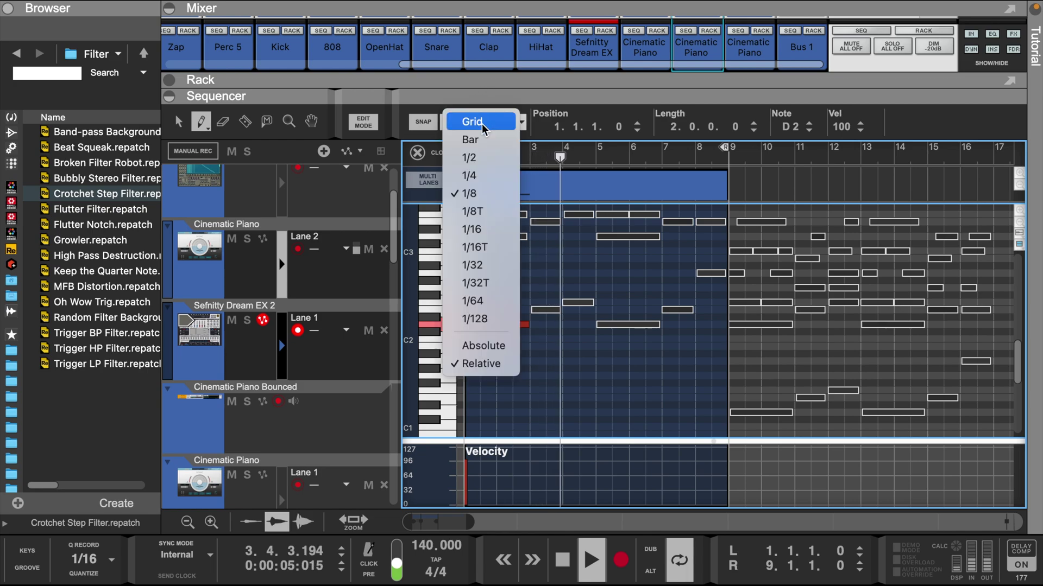
click(477, 158)
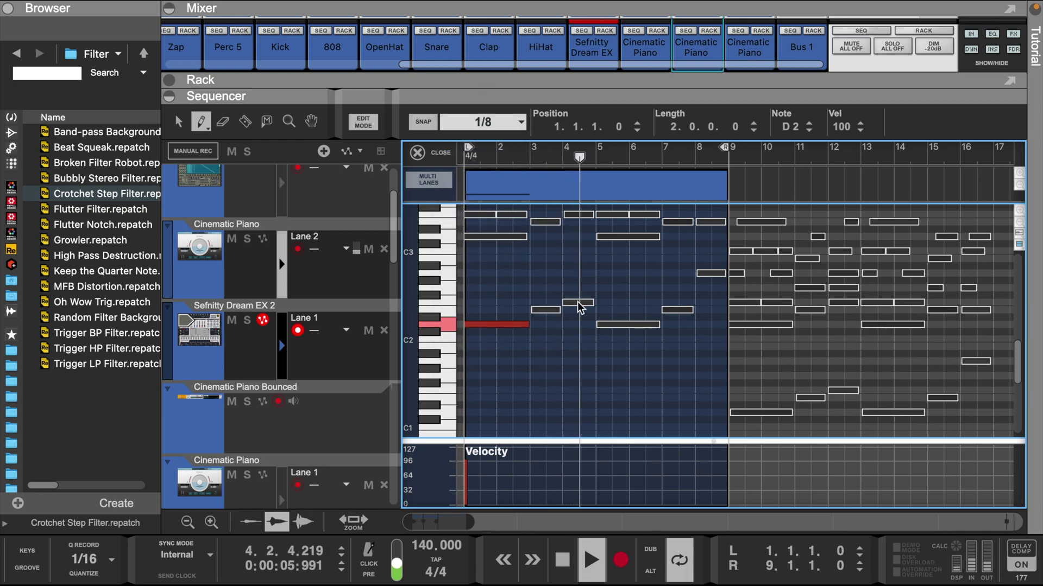
click(544, 308)
click(570, 302)
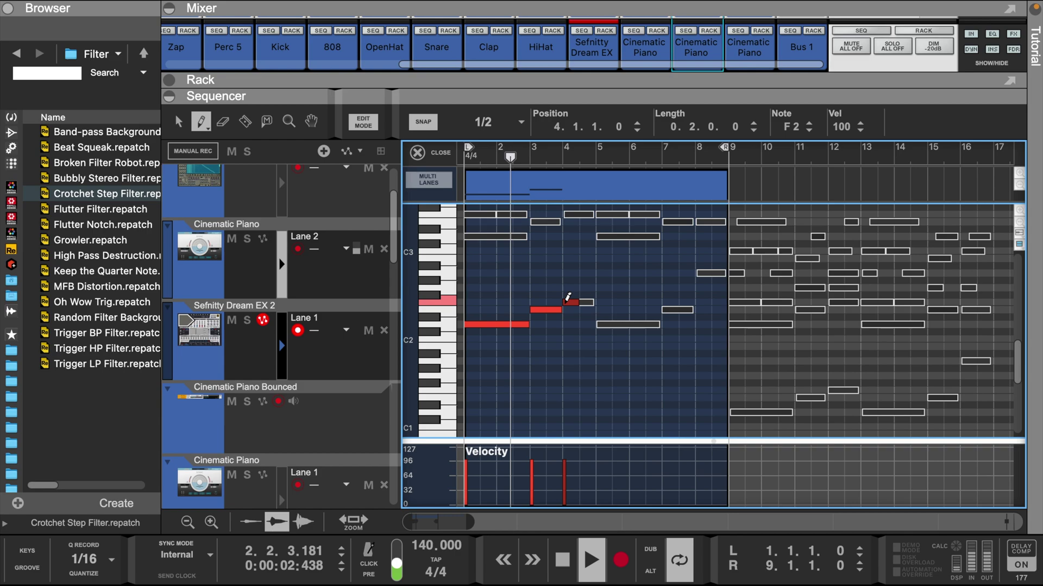
drag(599, 324, 653, 320)
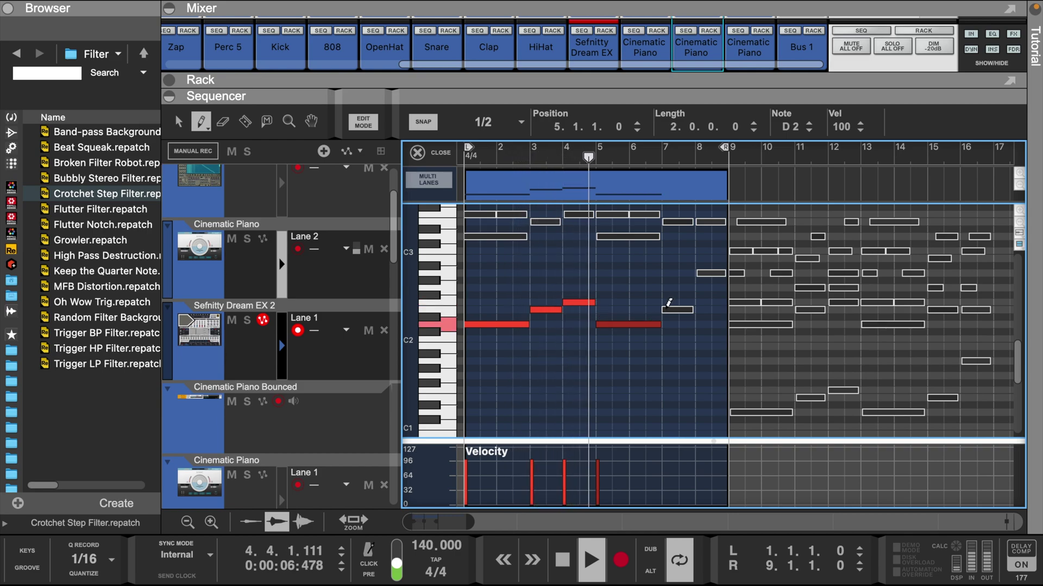
click(669, 309)
click(699, 272)
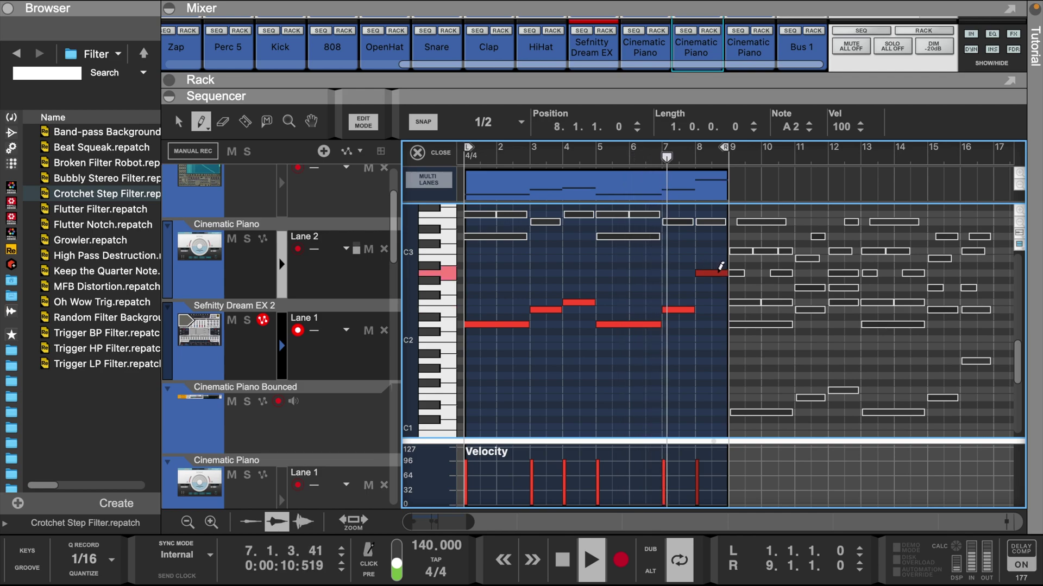
- Try the bar 8 bass note an octave lower at A1 and return it to A2
key(shift+Down)
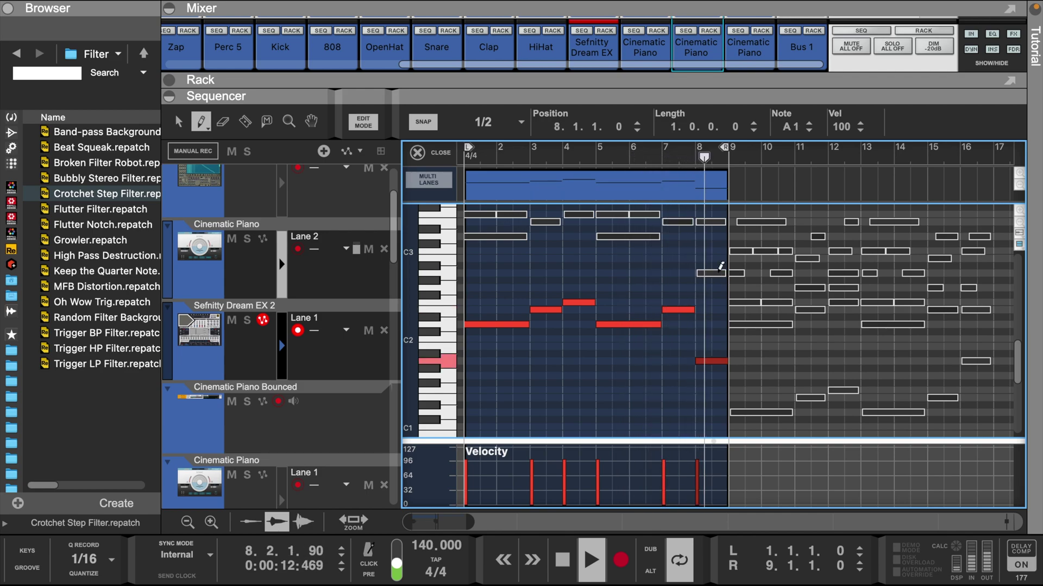
key(shift+Up)
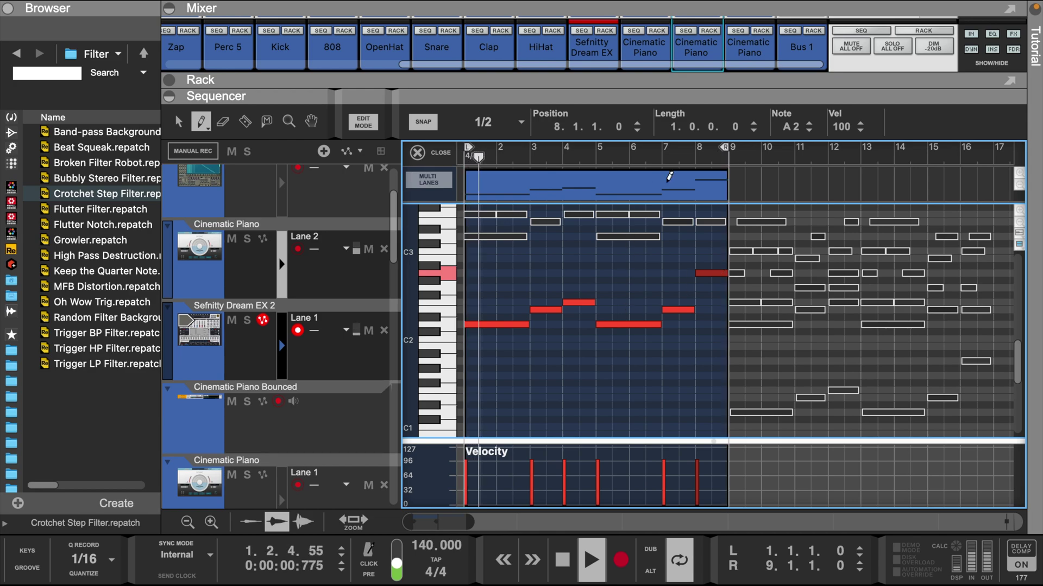
click(665, 153)
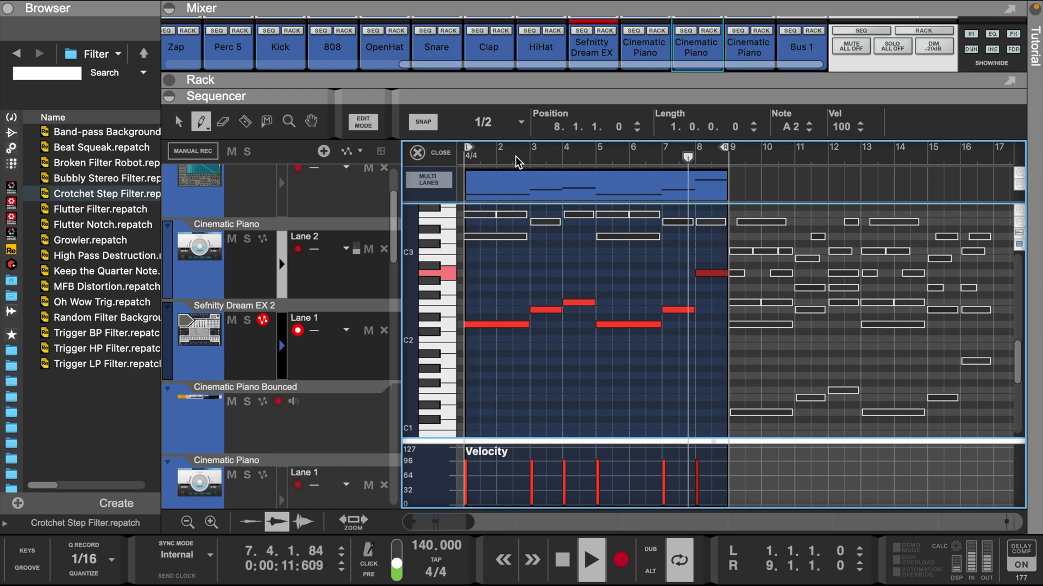
- Close the note editor, stop playback and bring the Sefnitty Dream EX 2 track's Antidote synth into view in the rack
click(446, 155)
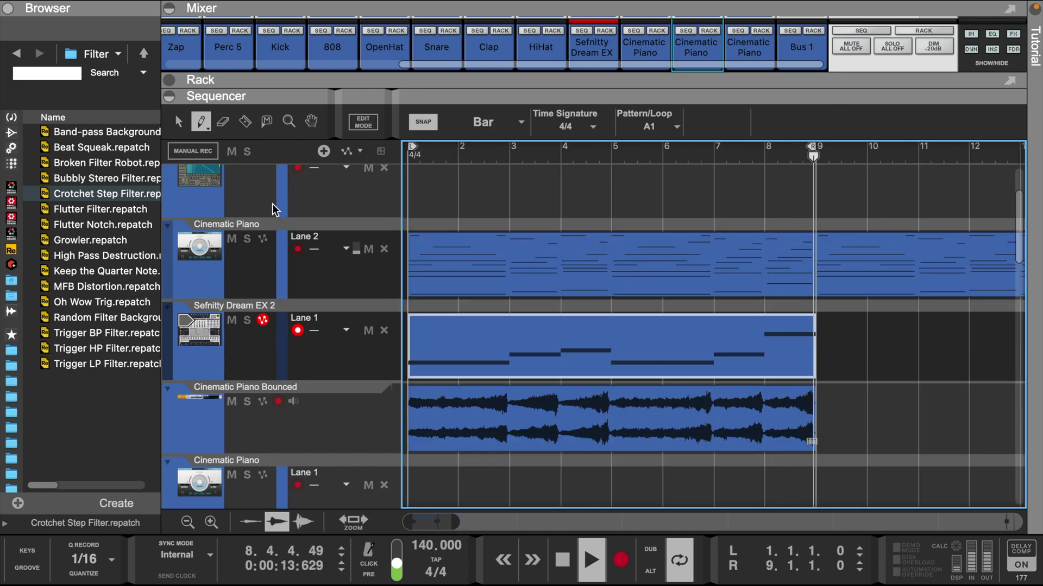
key(q)
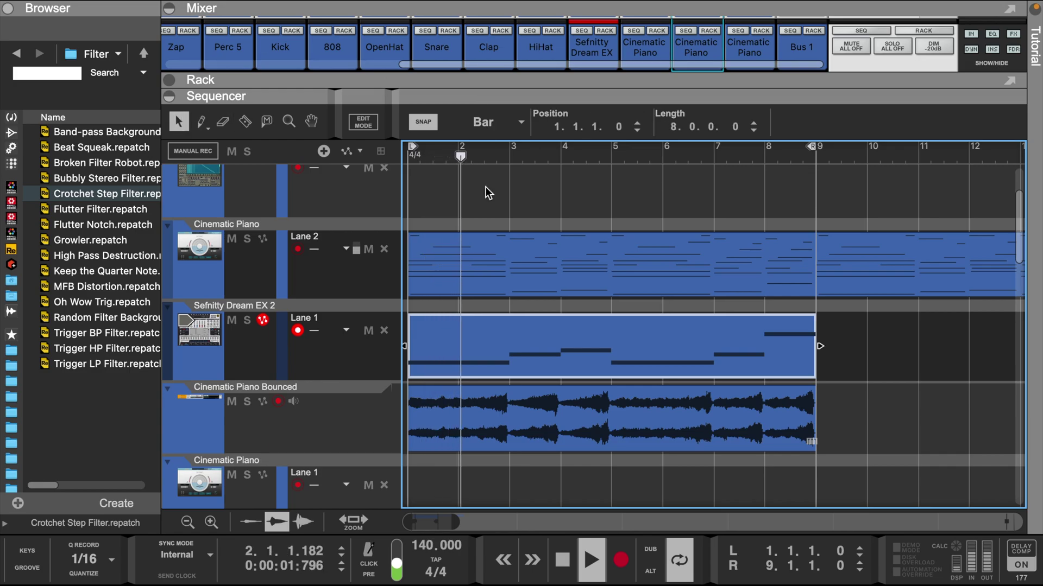
drag(486, 97, 488, 263)
key(space)
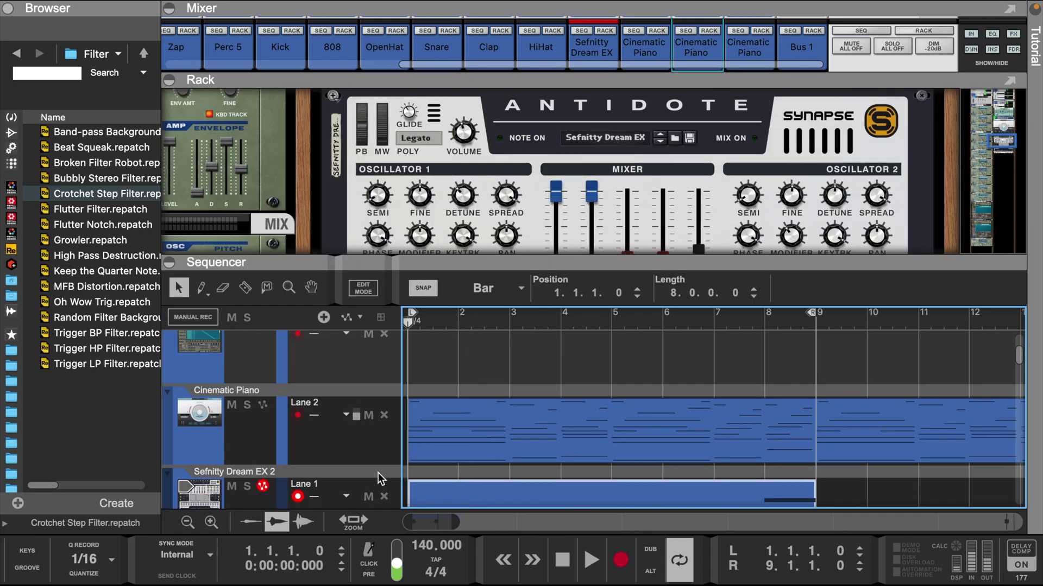
click(222, 447)
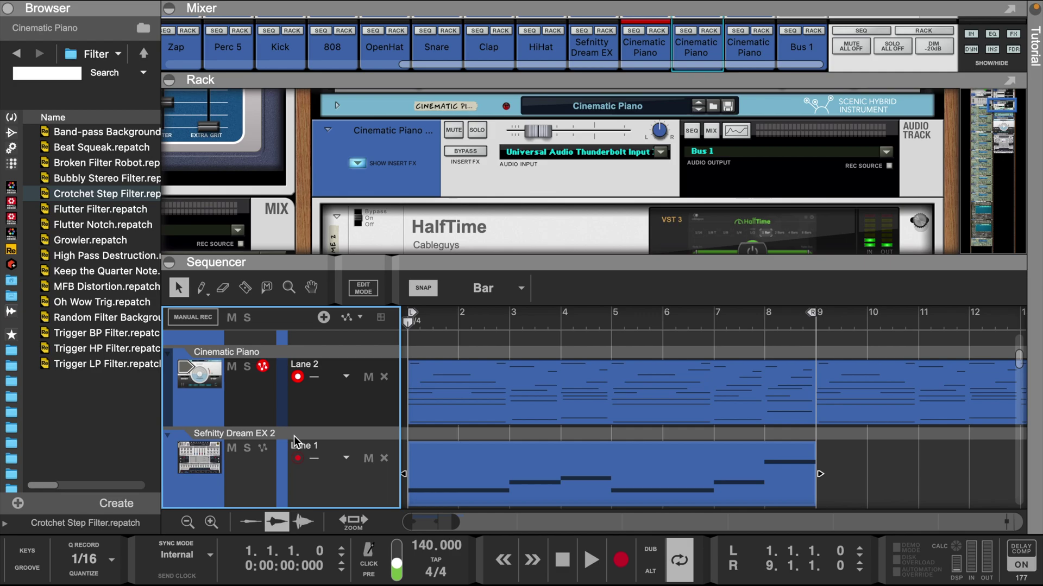
scroll(294, 441, down, 1)
click(244, 453)
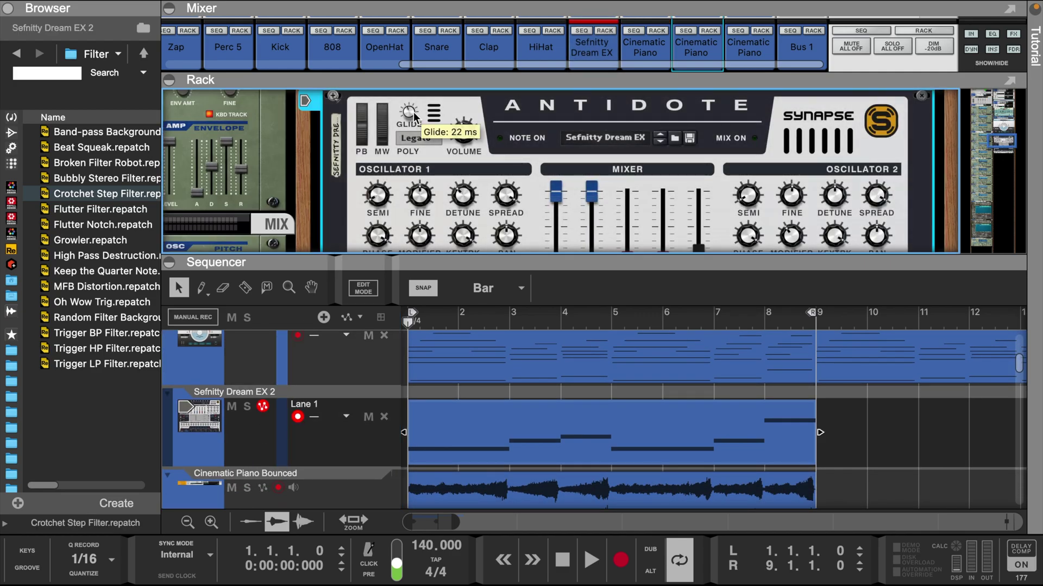
- In the Sefnitty Dream EX 2 clip, turn snap off, lengthen the first five notes by 0.0.1.137 to overlap the following ones, and play the loop
double_click(524, 422)
drag(549, 264, 549, 99)
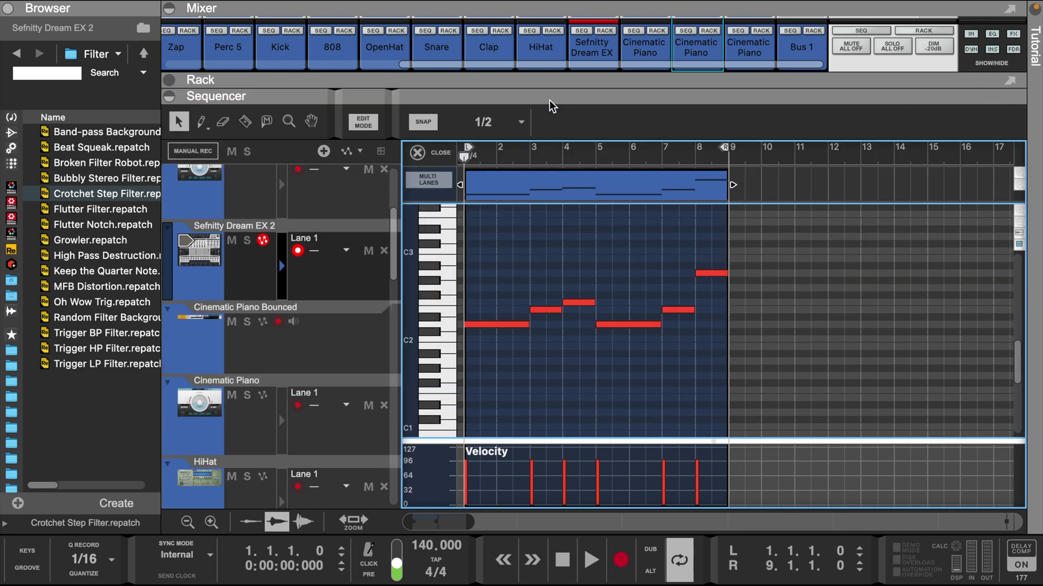
drag(675, 379, 676, 380)
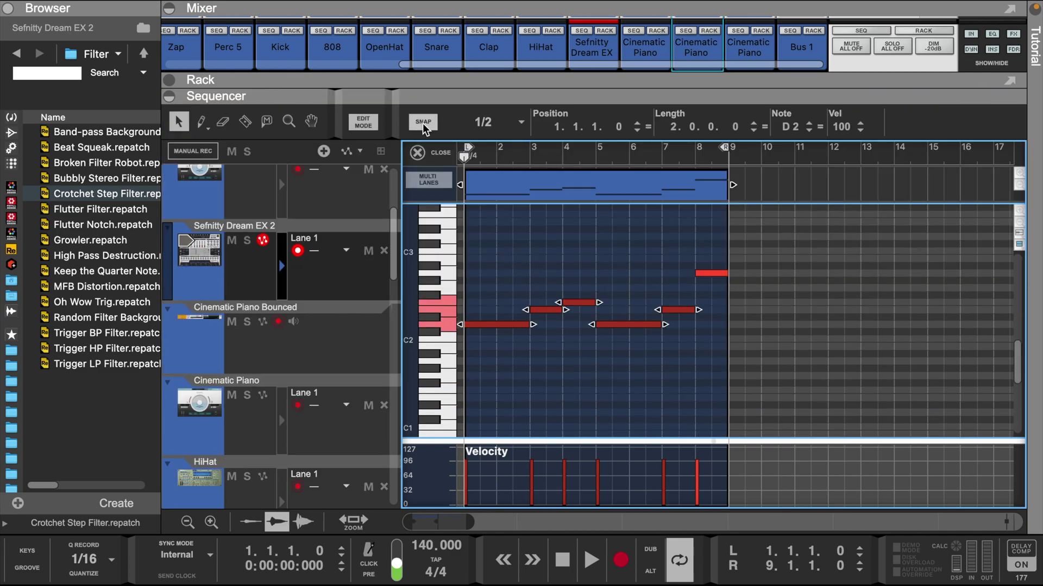
key(space)
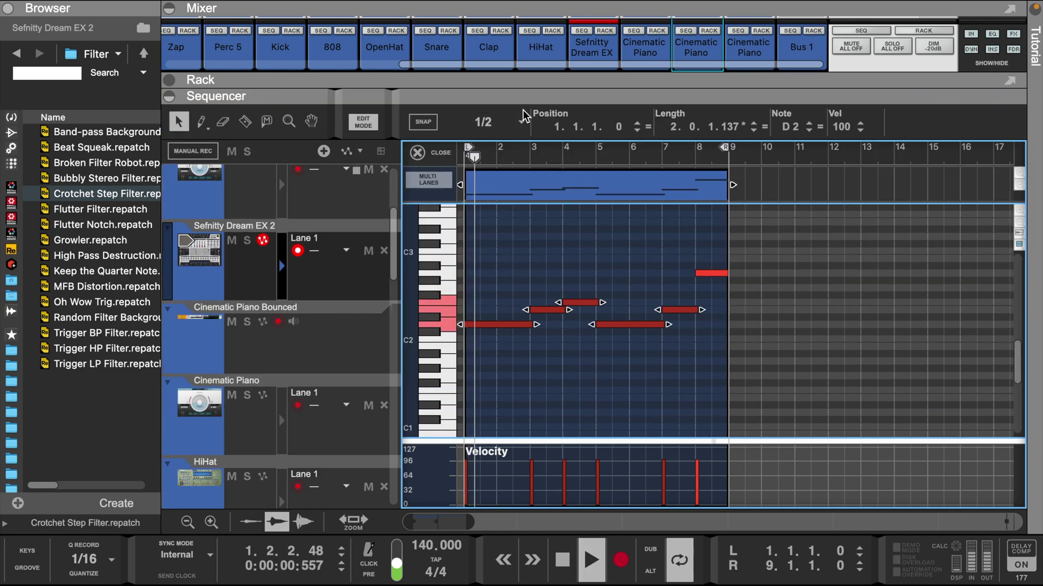
- Fold the mixer away and set the Antidote arpeggiator to Up/Down mode with a 1/8 rate, then play the loop
drag(530, 96, 529, 276)
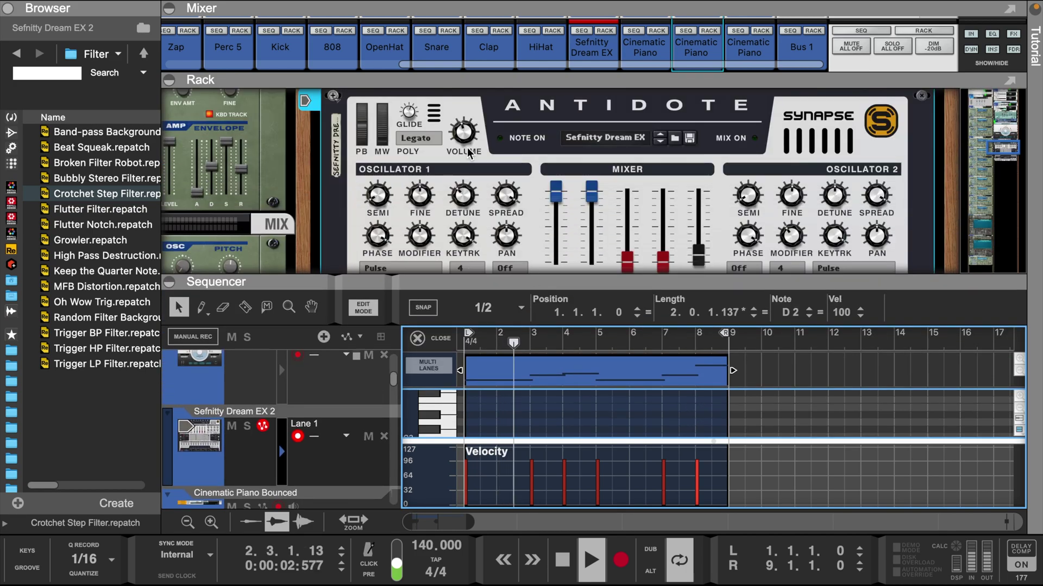
click(410, 114)
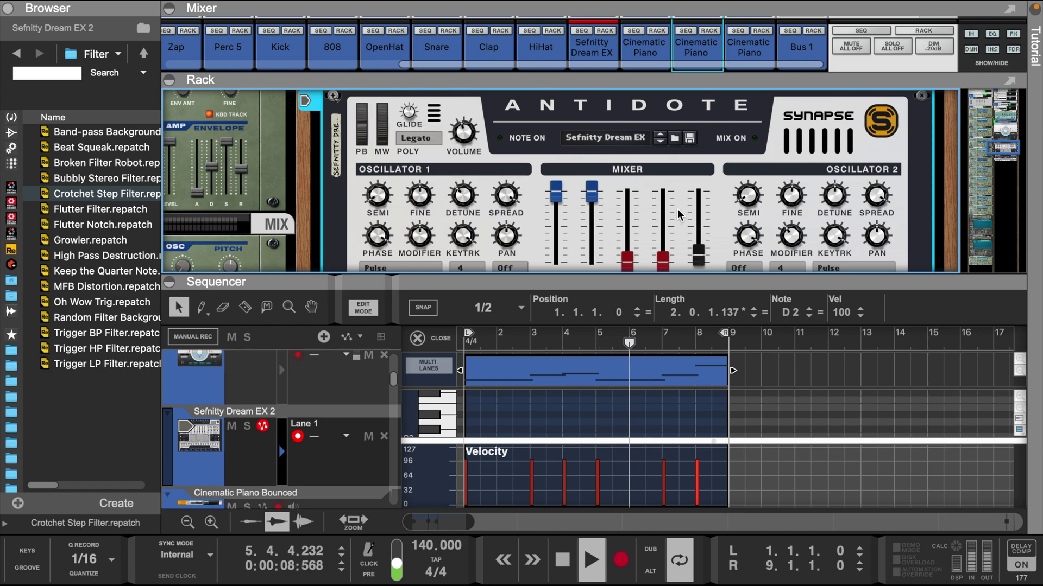
click(675, 6)
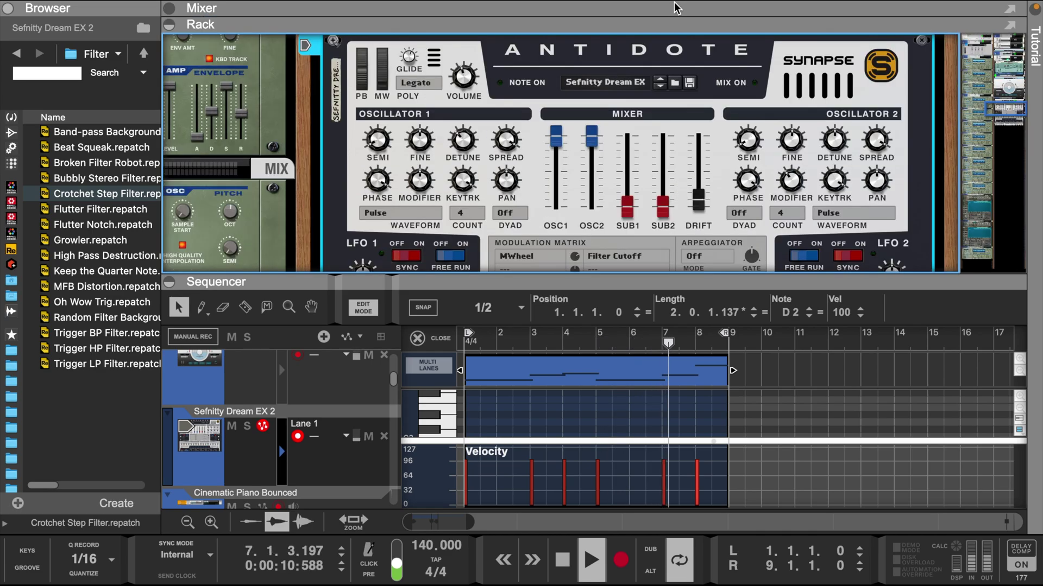
scroll(694, 105, down, 5)
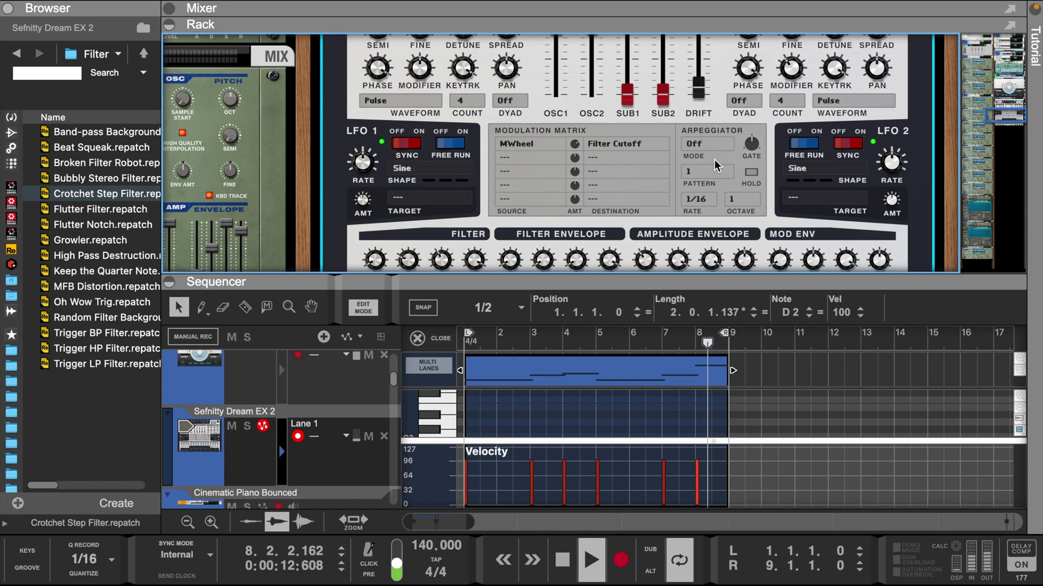
key(space)
click(701, 144)
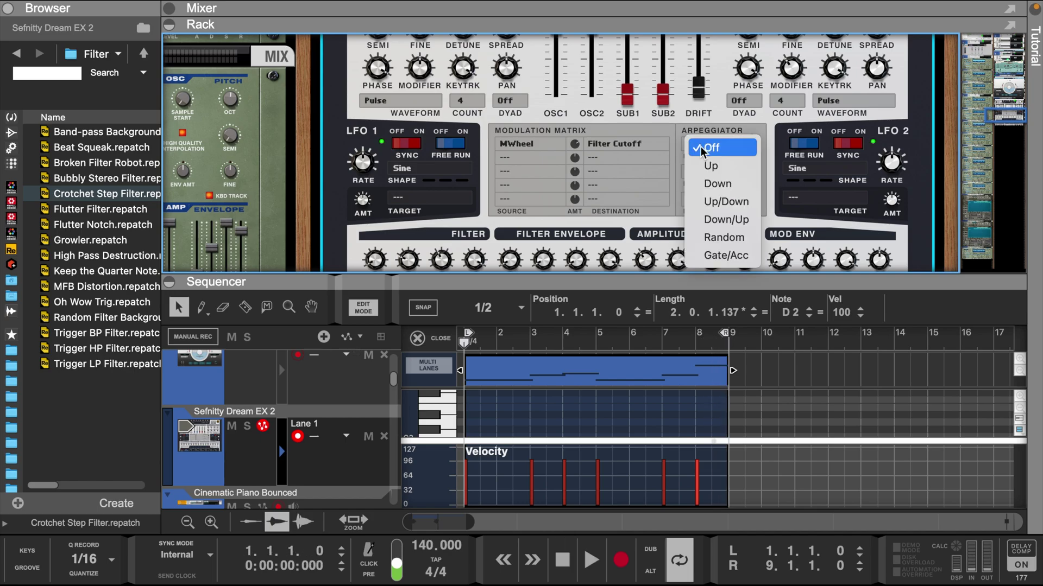
key(Escape)
click(711, 144)
click(727, 192)
click(697, 199)
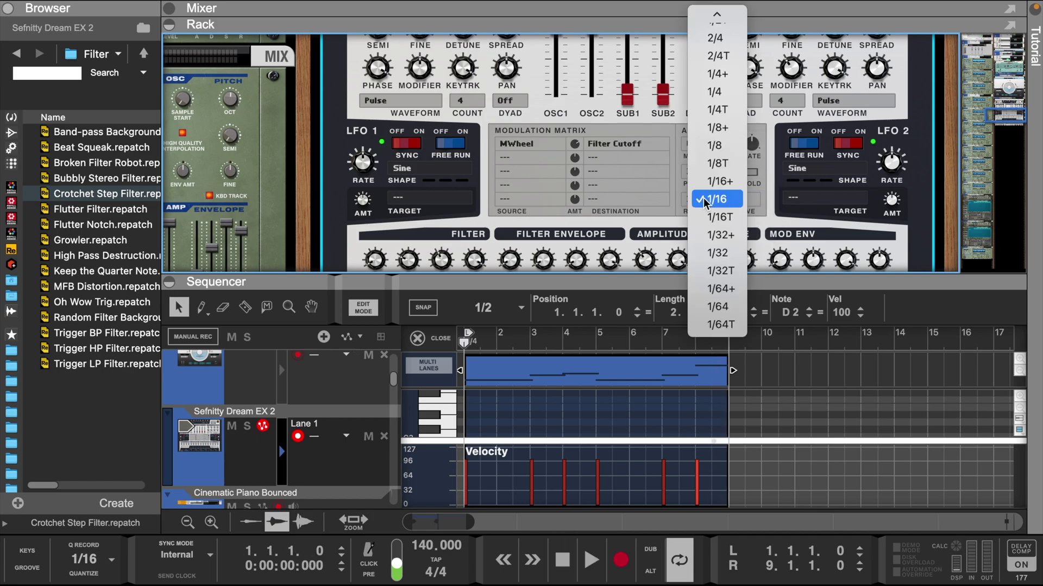
click(708, 142)
key(space)
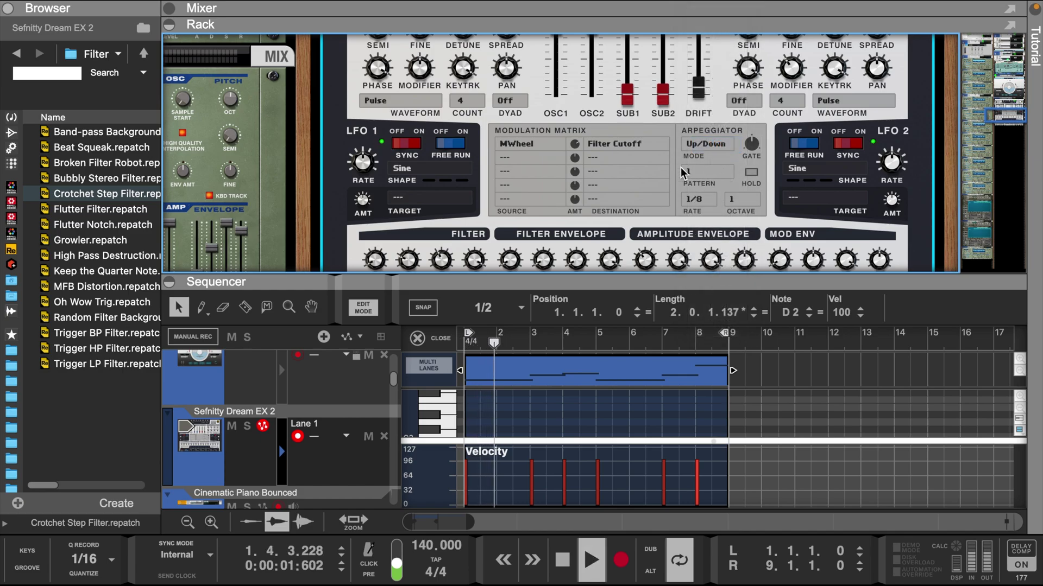
- Deselect the bass notes, enable the low-pass filter in the Sefnitty Dream EX 2 channel's Spectrum EQ and lower its cutoff
drag(616, 282, 617, 181)
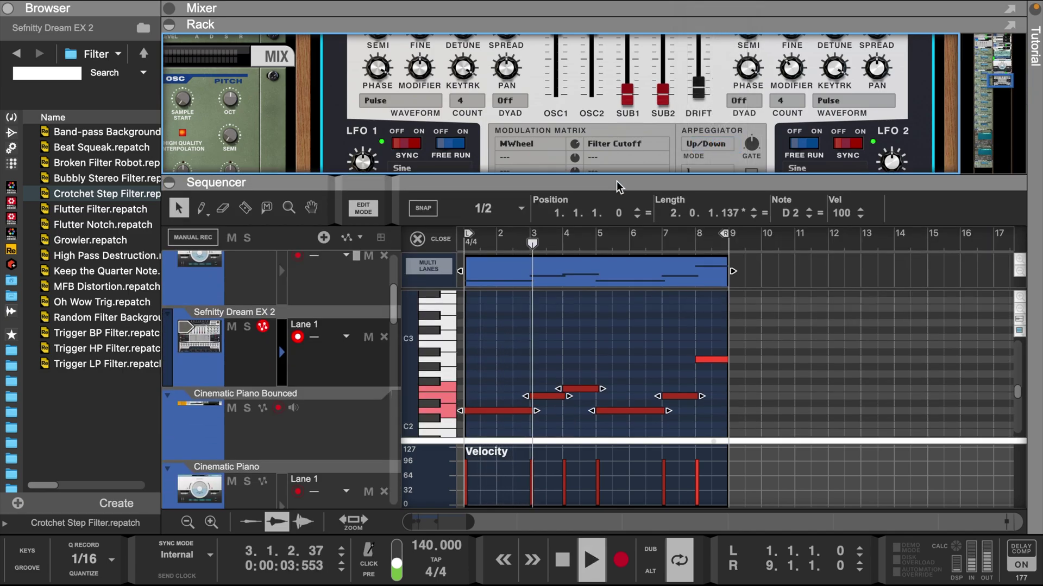
click(630, 362)
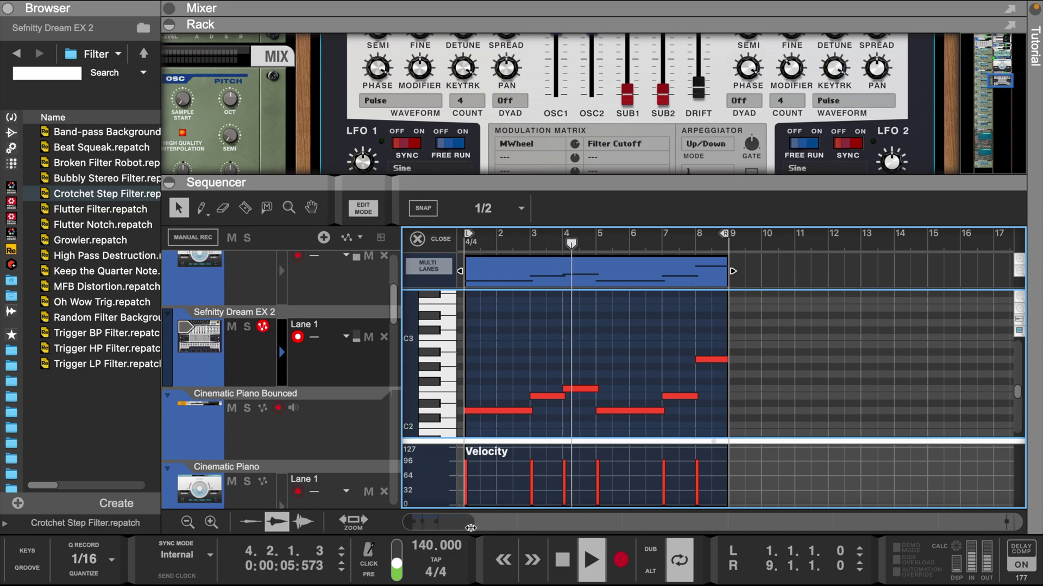
drag(465, 528, 449, 527)
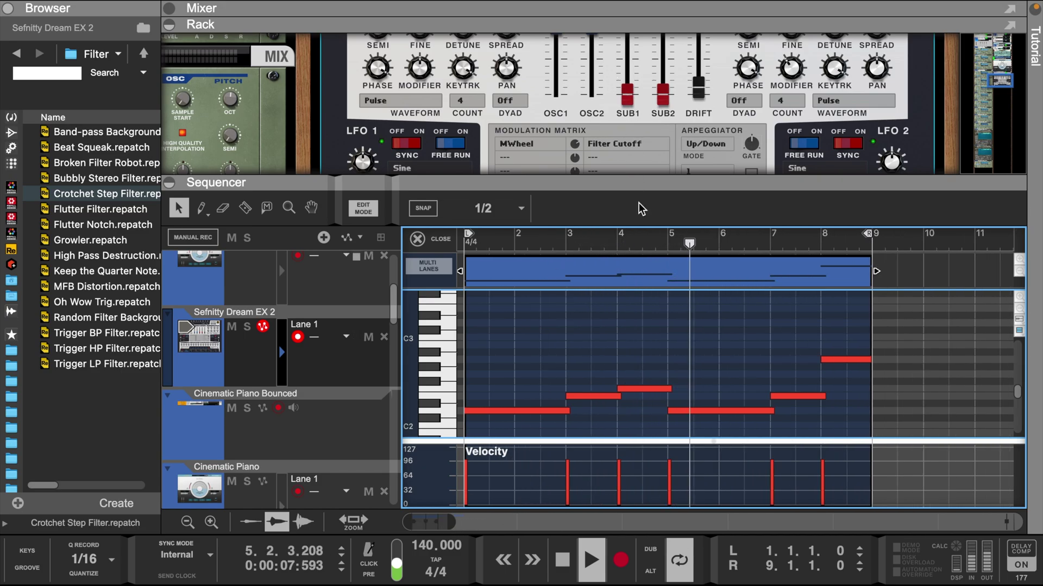
drag(654, 186, 653, 272)
scroll(679, 149, up, 5)
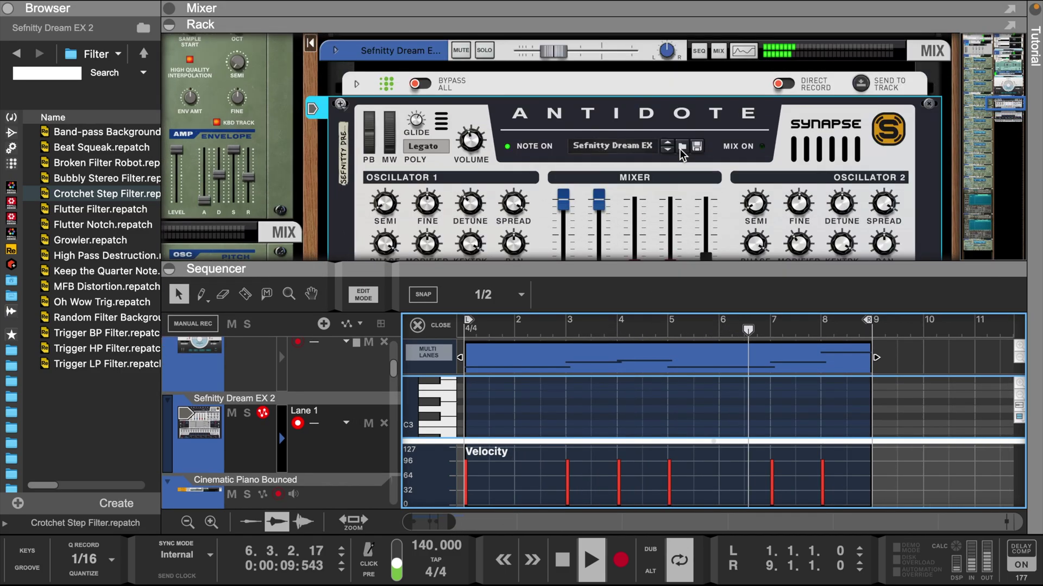
click(734, 134)
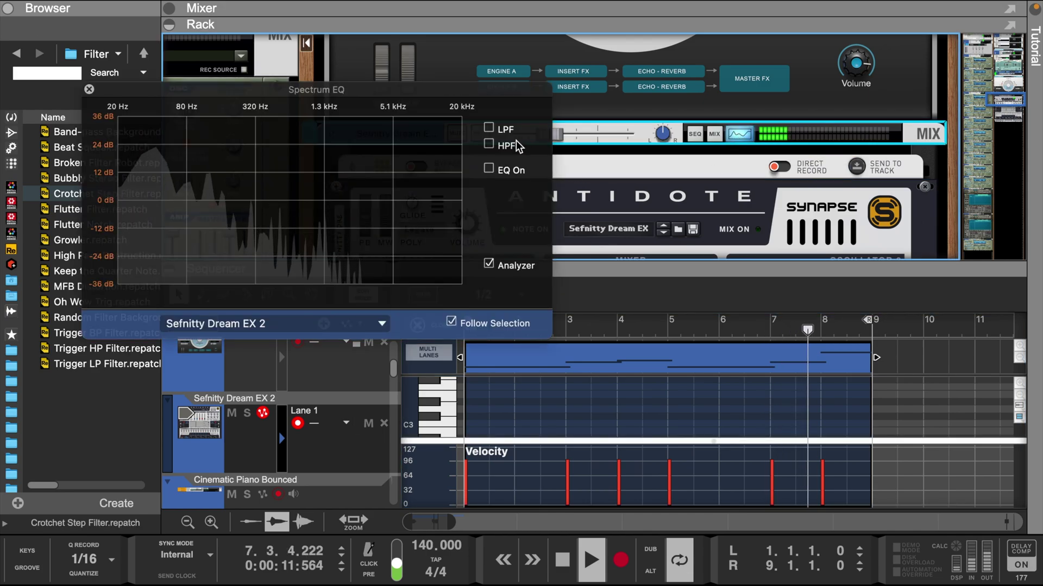
click(490, 129)
drag(374, 199, 327, 201)
click(89, 89)
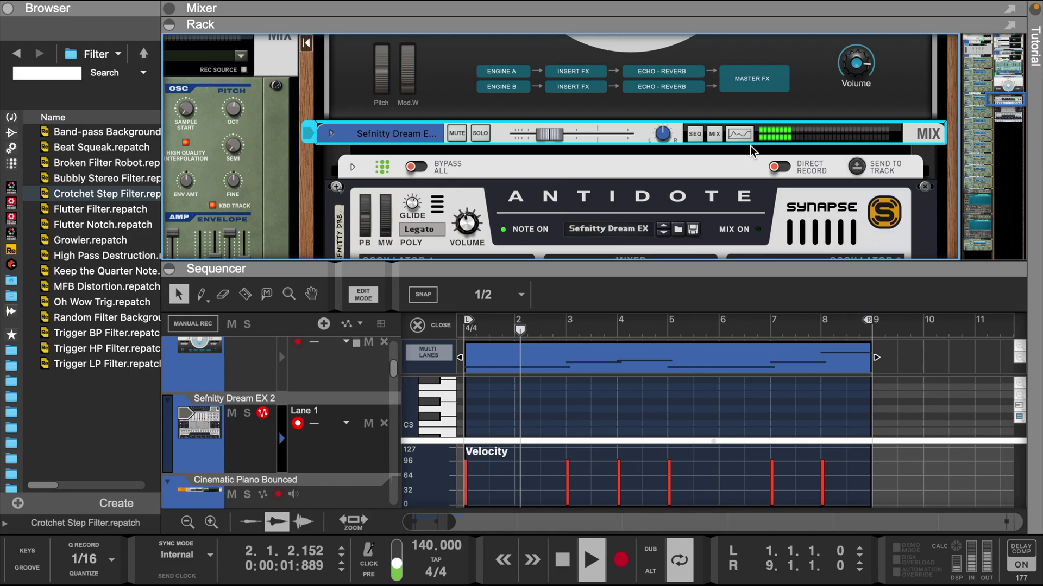
- Try an arpeggiator rate of 1/4 on the Antidote synth and restart playback to hear it
scroll(753, 151, down, 3)
scroll(753, 152, down, 3)
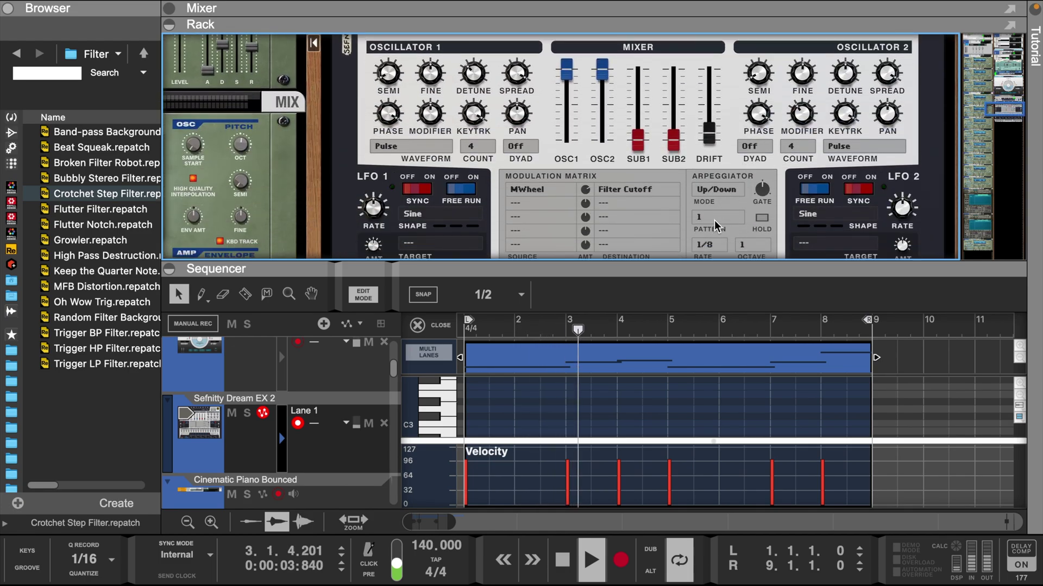
click(712, 243)
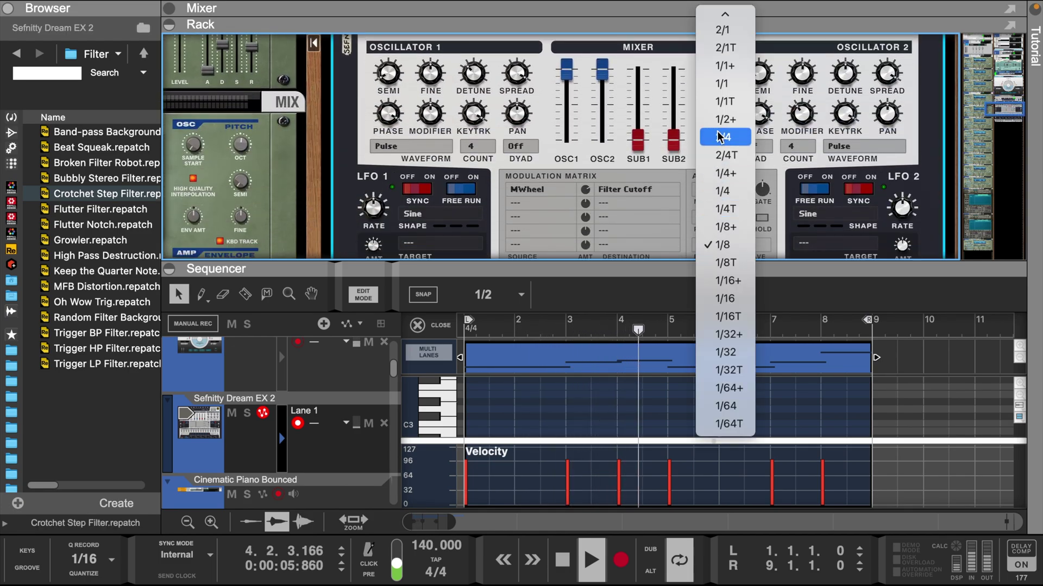
click(726, 191)
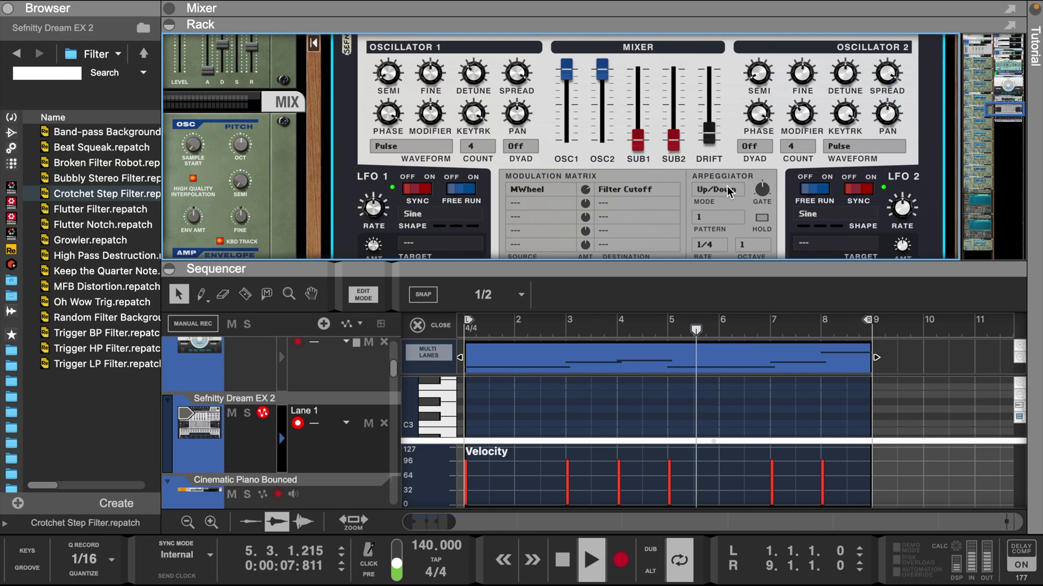
key(space)
key(space)
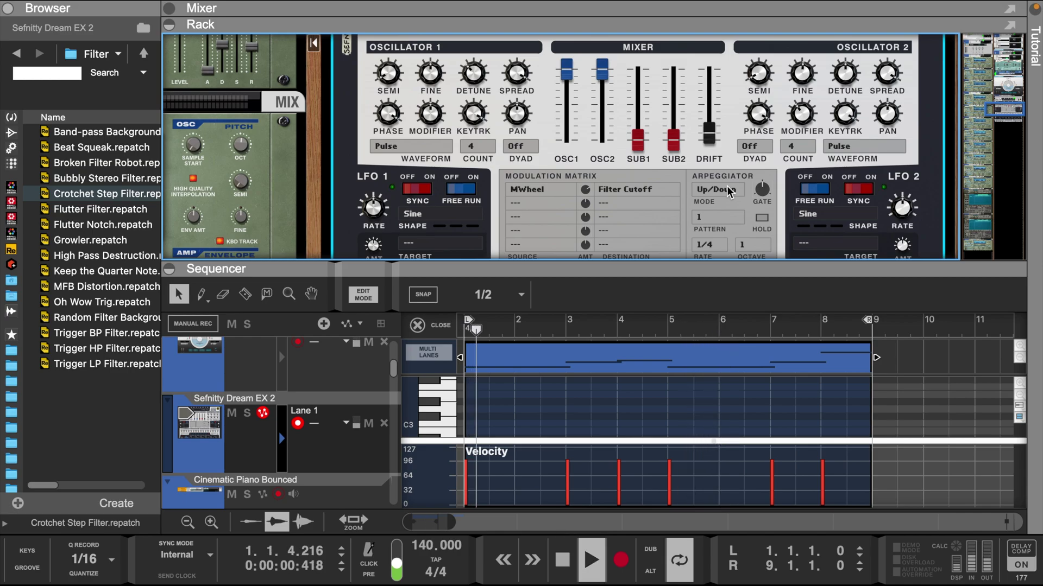
- Audition arpeggiator patterns 3 and 5 while the bass loop plays
scroll(728, 174, down, 3)
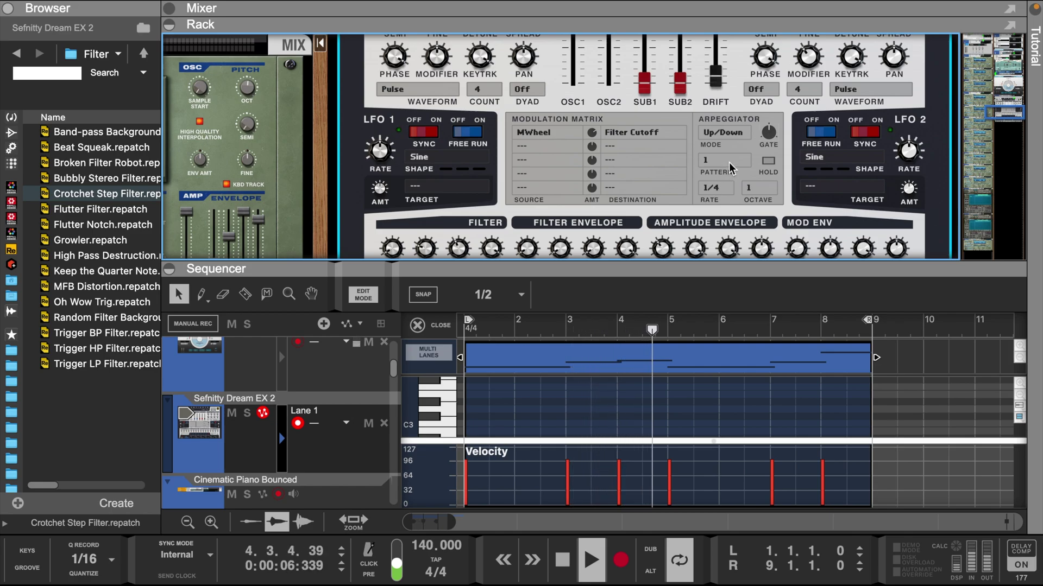
click(728, 162)
click(735, 200)
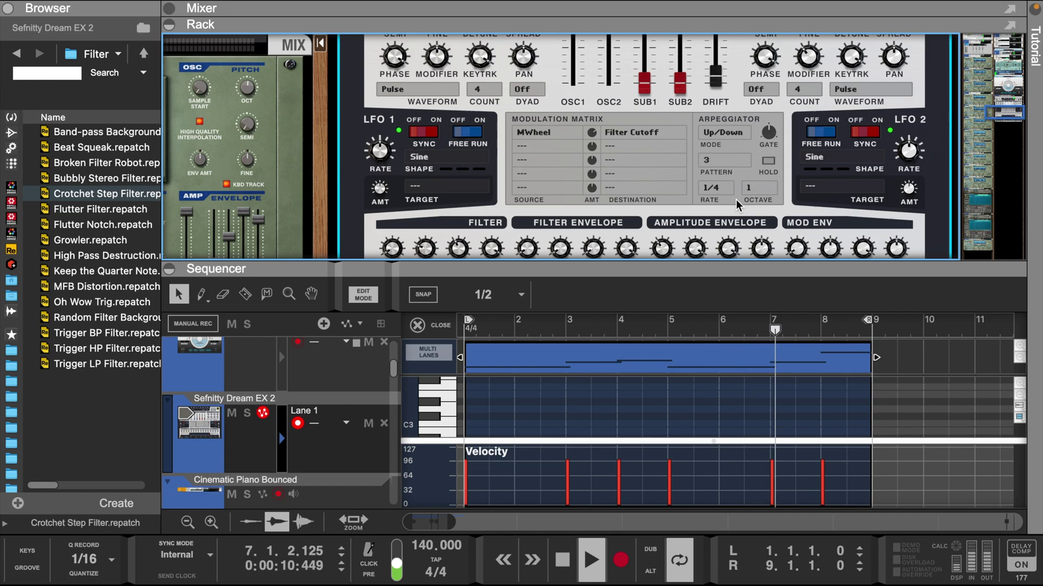
click(721, 162)
click(733, 201)
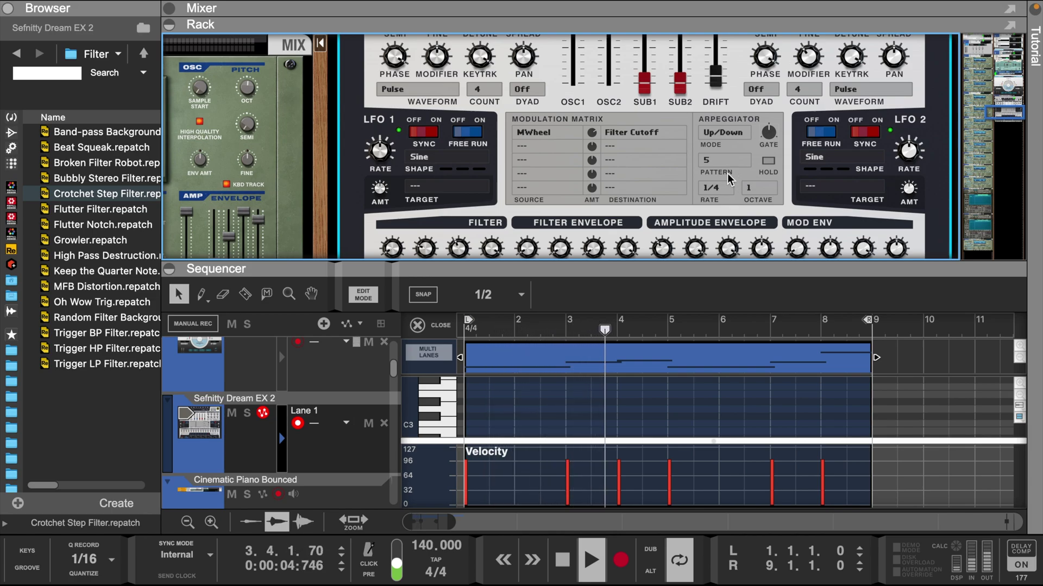
- Set the arpeggiator rate to 1/8, try pattern 10 and settle on pattern 15
click(725, 190)
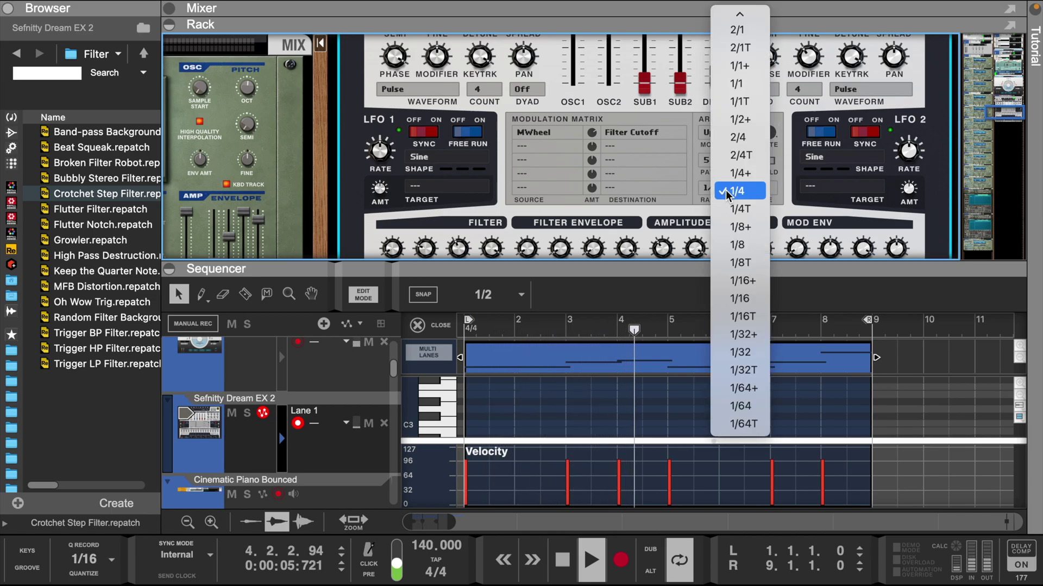
click(740, 237)
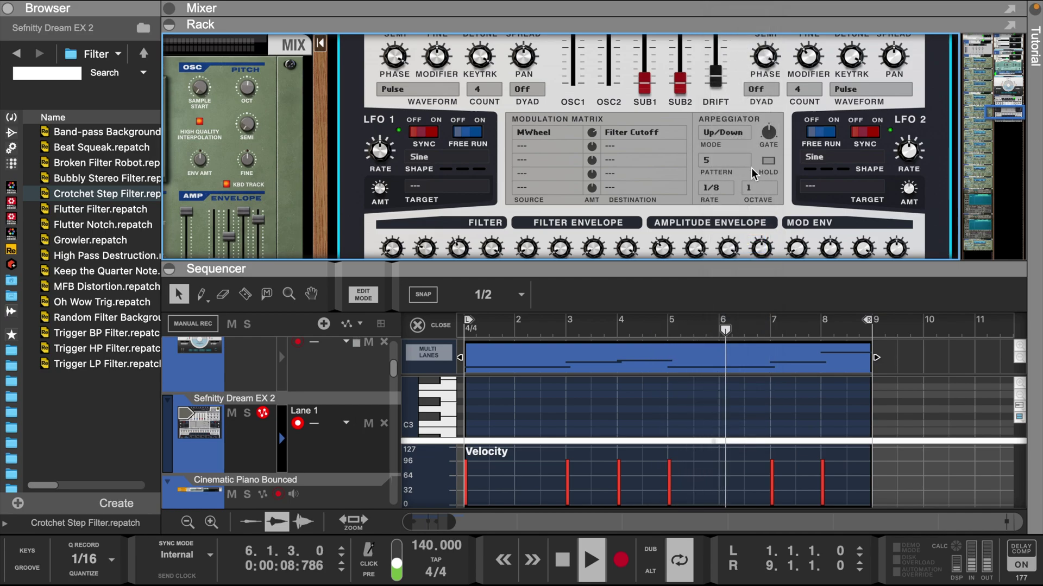
scroll(751, 168, down, 1)
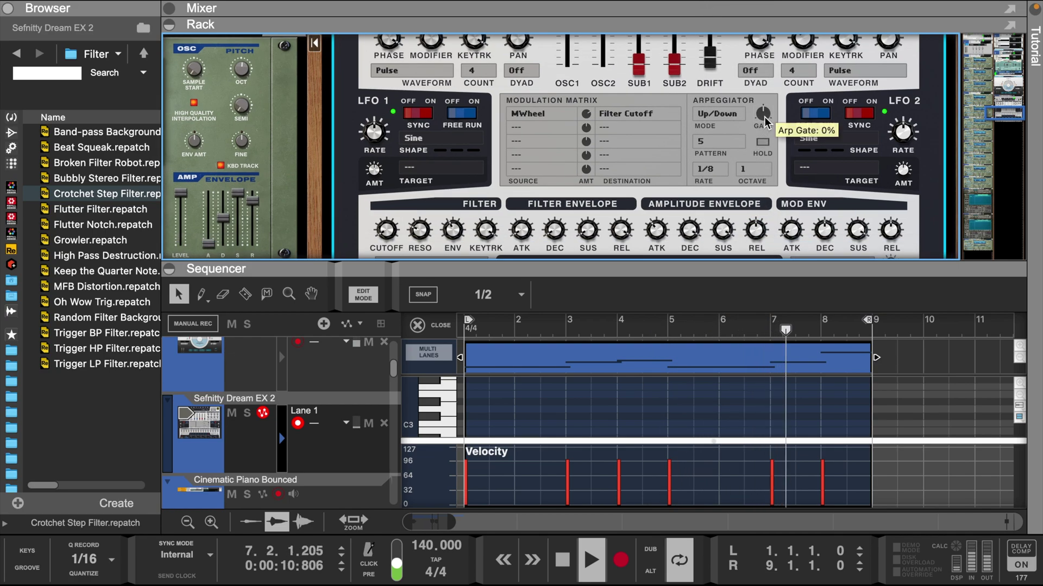
click(728, 141)
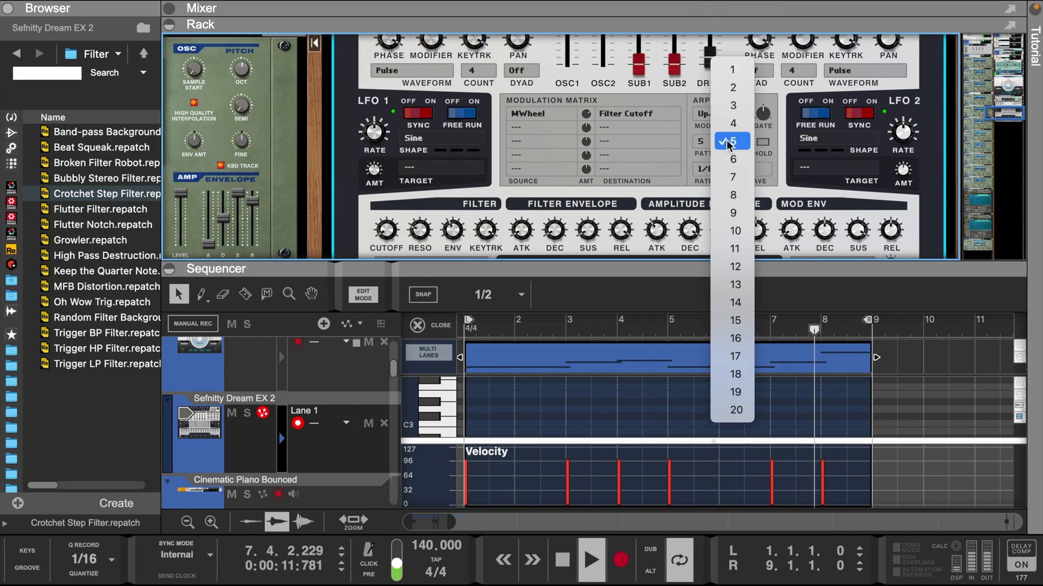
click(742, 234)
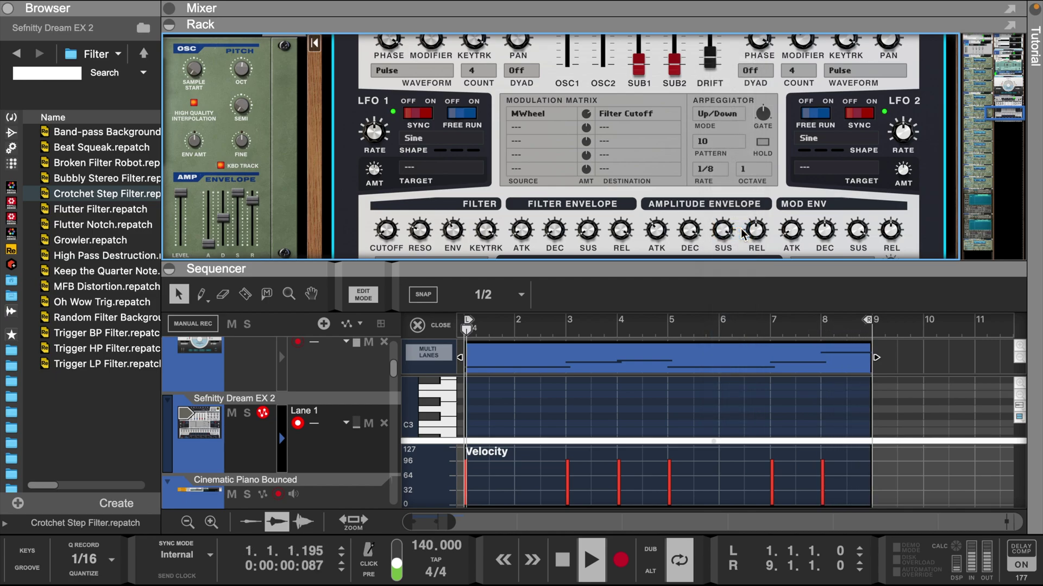
click(727, 142)
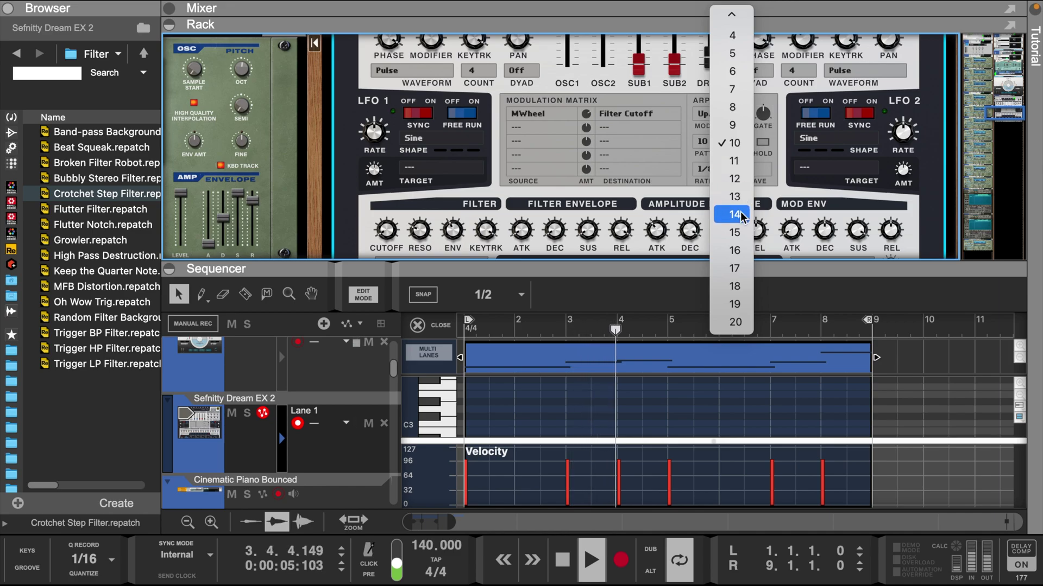
click(740, 234)
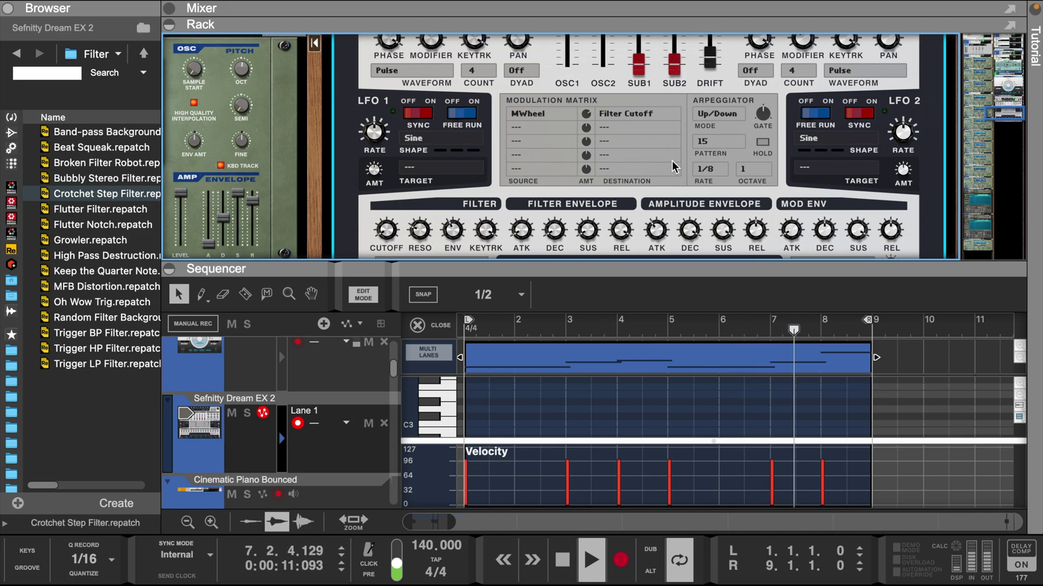
- Add a Pulveriser Demolition to the Sefnitty Dream EX 2 channel's insert effects and reset it to its initial patch
scroll(673, 160, up, 5)
scroll(672, 160, up, 2)
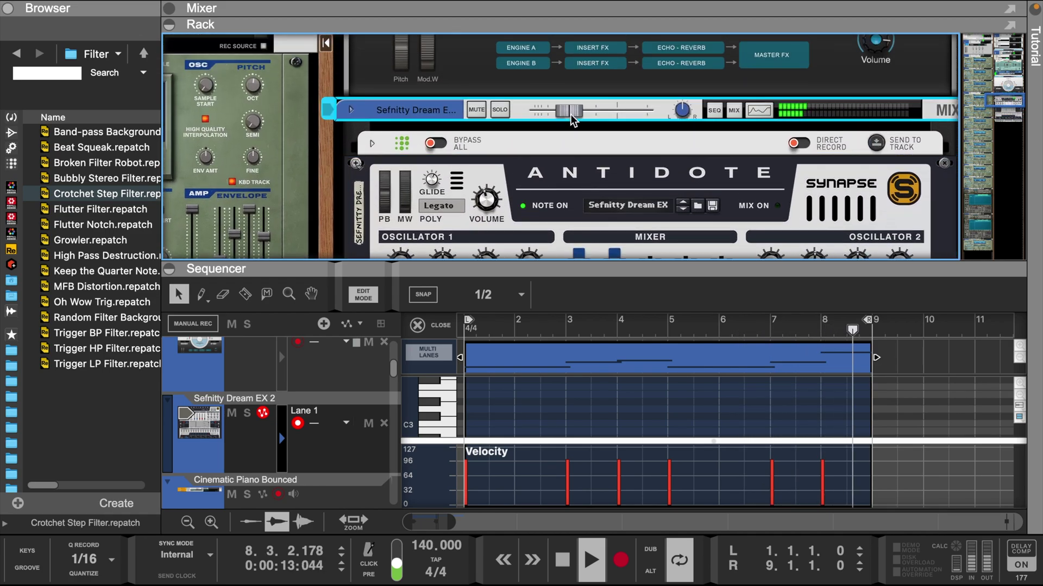
mouse_move(573, 115)
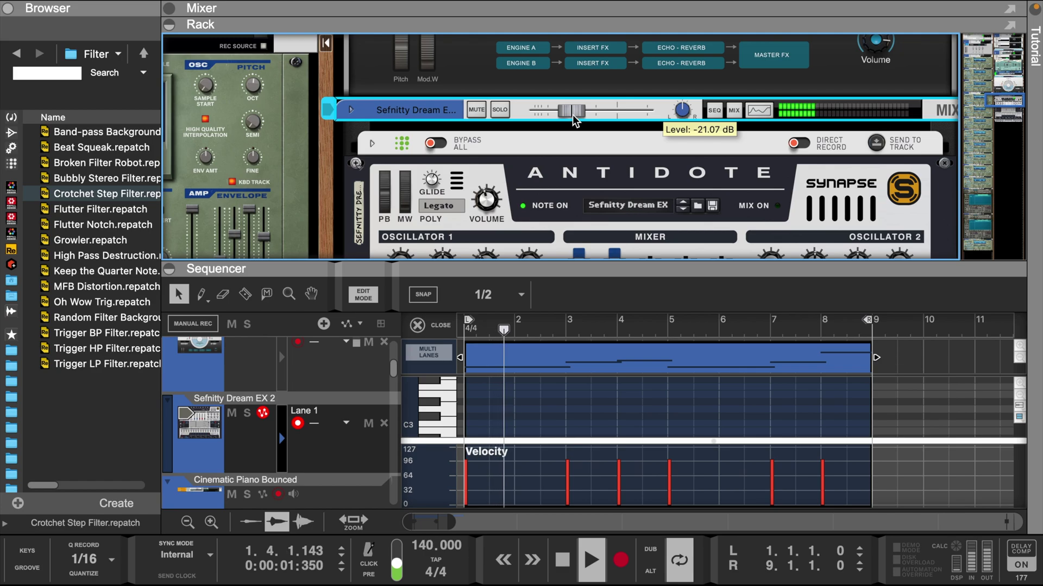
click(352, 114)
click(360, 145)
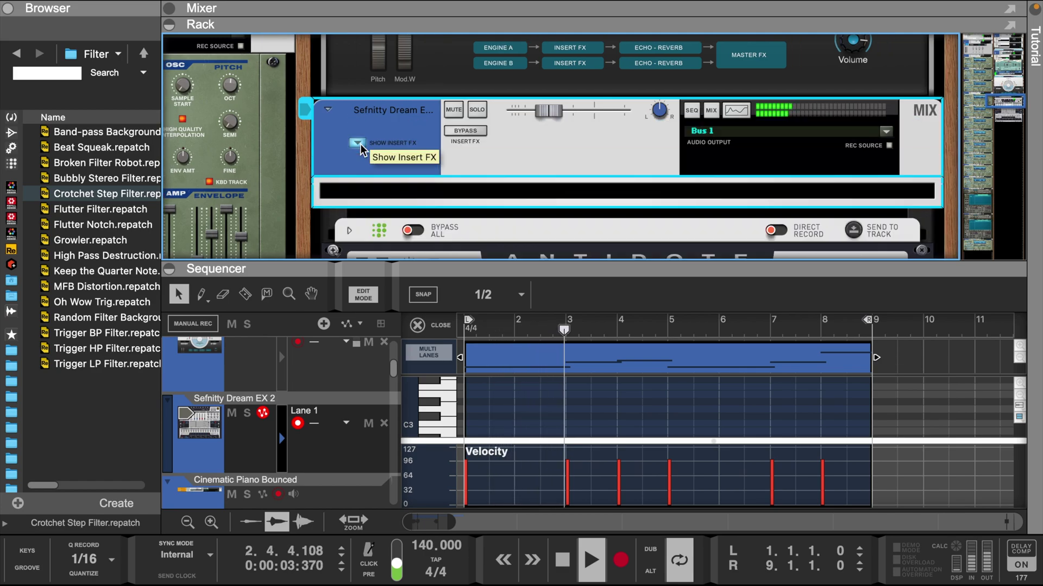
click(11, 132)
scroll(101, 299, down, 10)
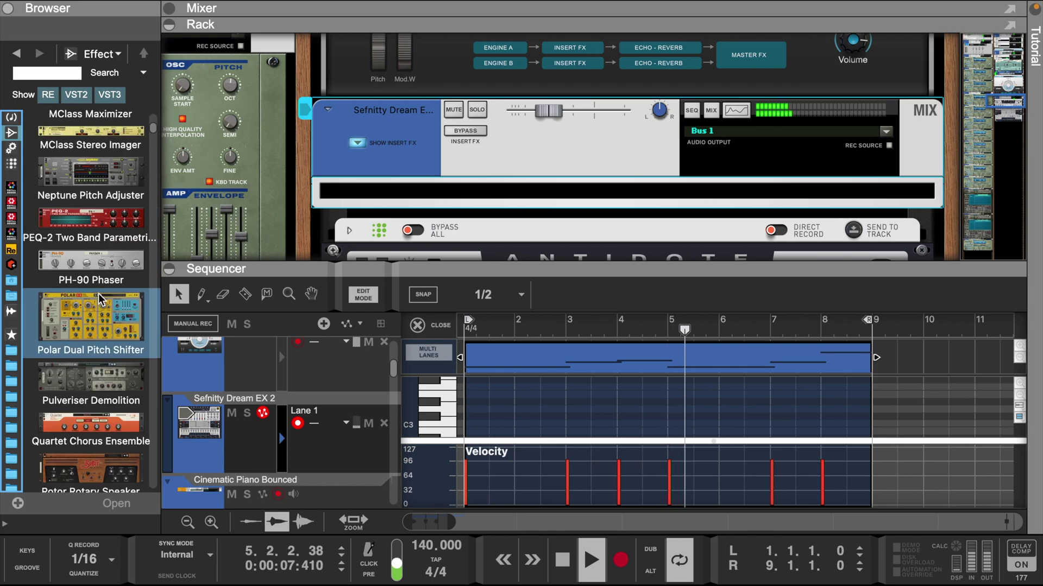
drag(91, 378, 508, 159)
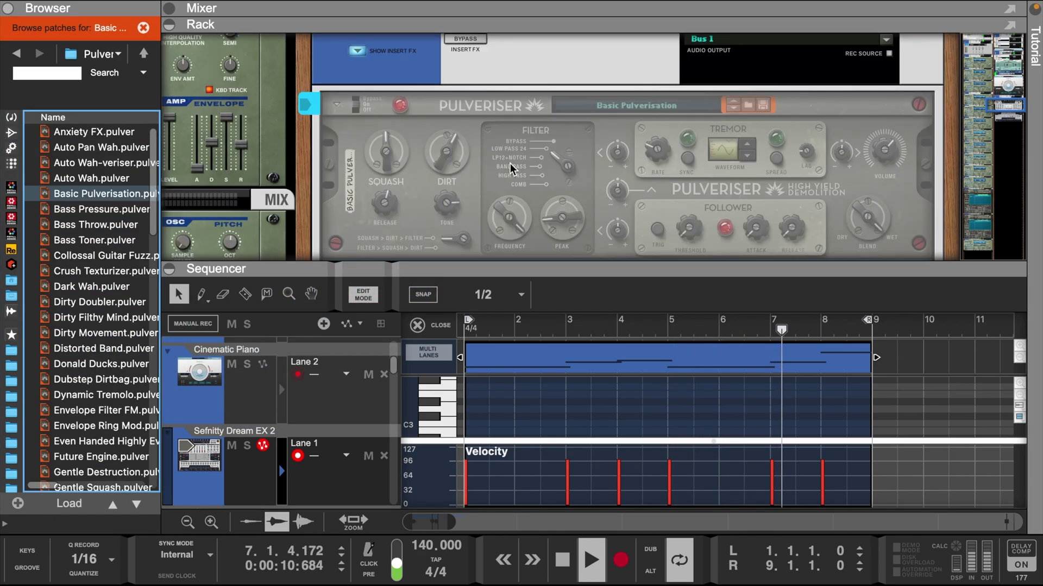
right_click(487, 185)
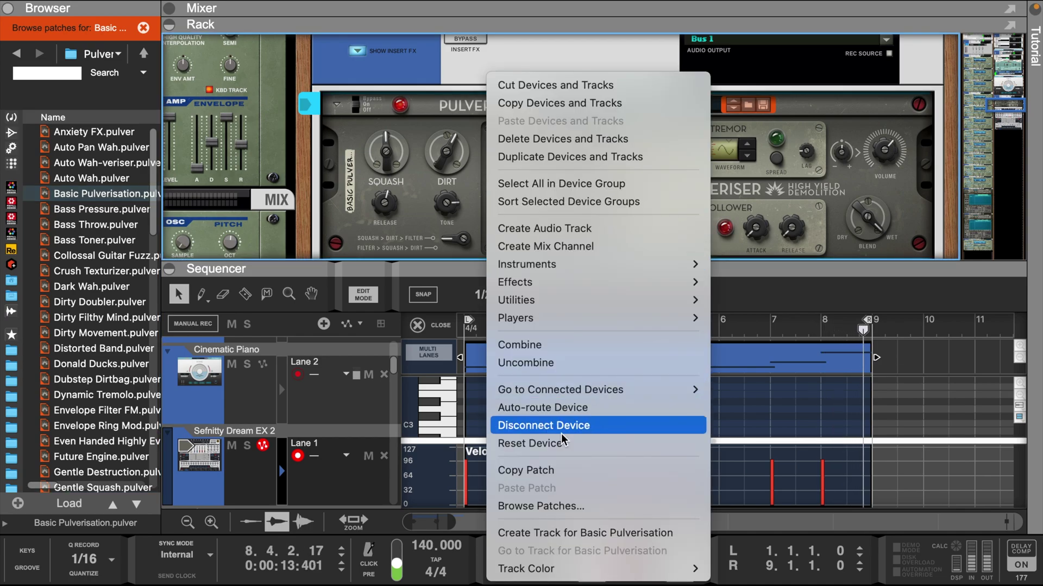
click(538, 437)
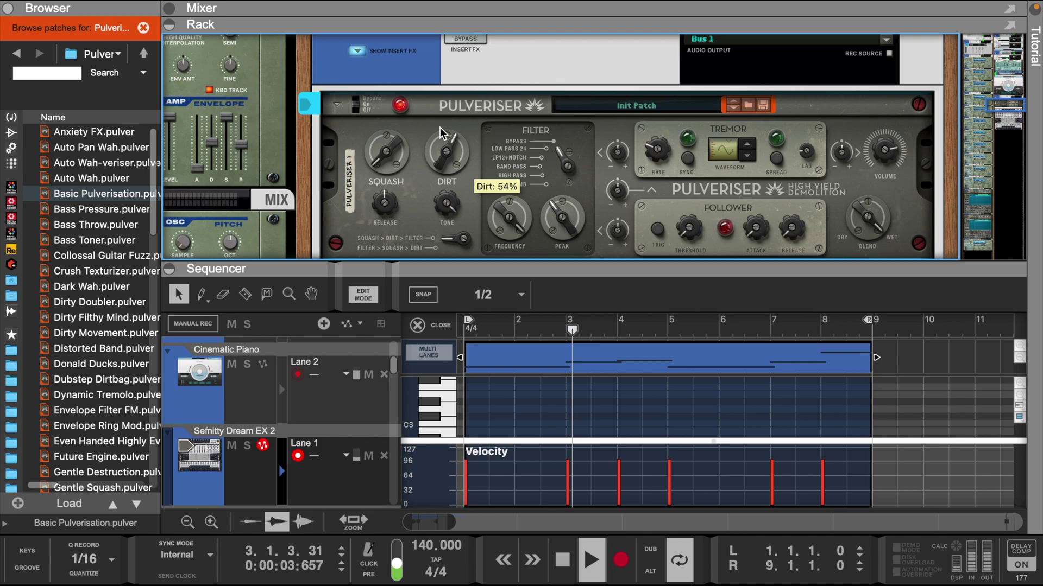
- Lower the Sefnitty Dream EX 2 channel level slightly and set the Pulveriser's blend to 89%
scroll(543, 119, up, 3)
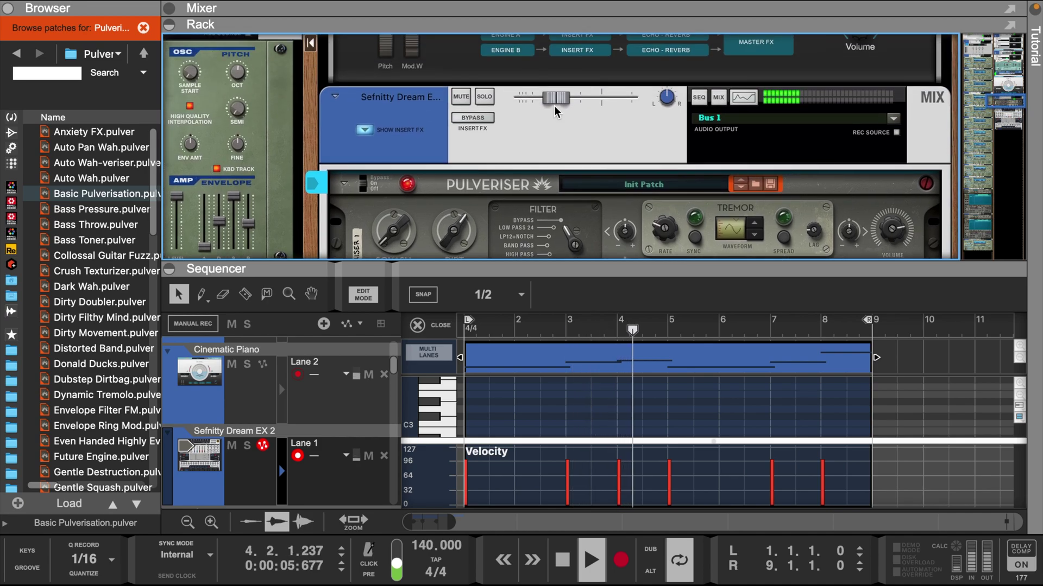
drag(554, 102, 549, 101)
scroll(692, 112, down, 2)
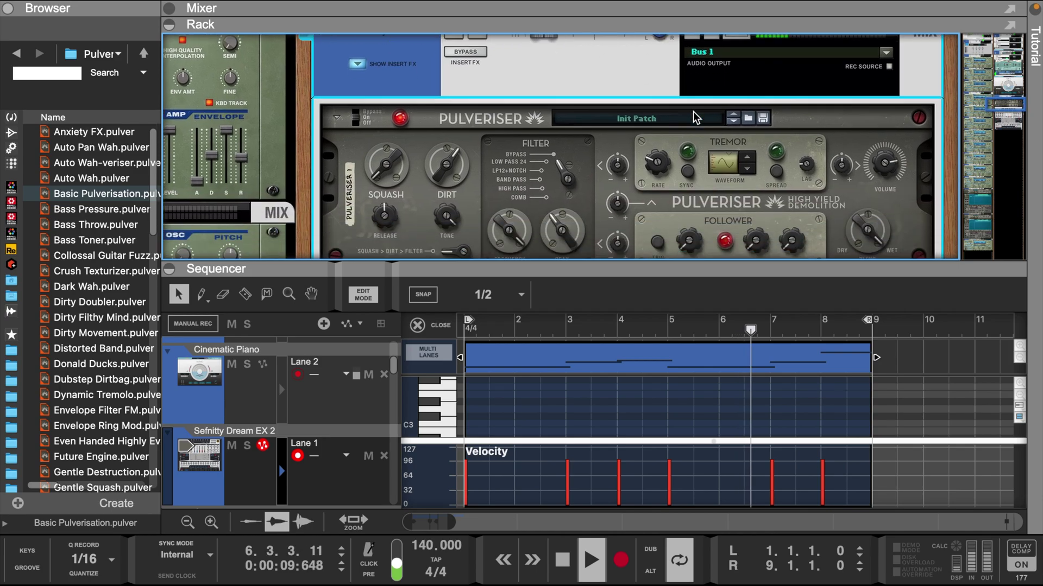
scroll(693, 112, down, 2)
click(864, 179)
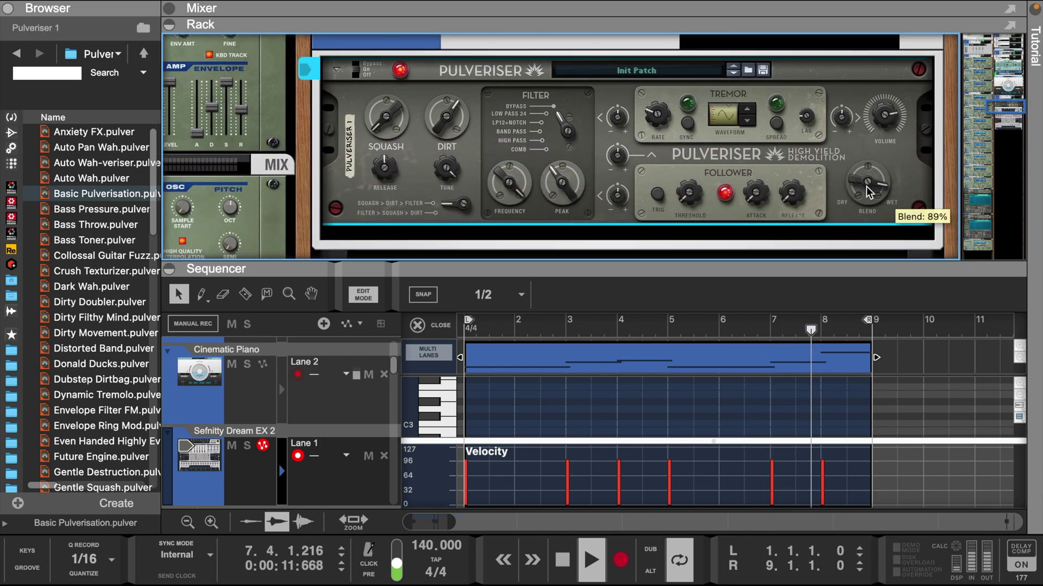
- Bring up the mixer at the Cinematic Piano channel, enlarge the sequencer and leave the bass clip's note editor
drag(791, 266, 797, 205)
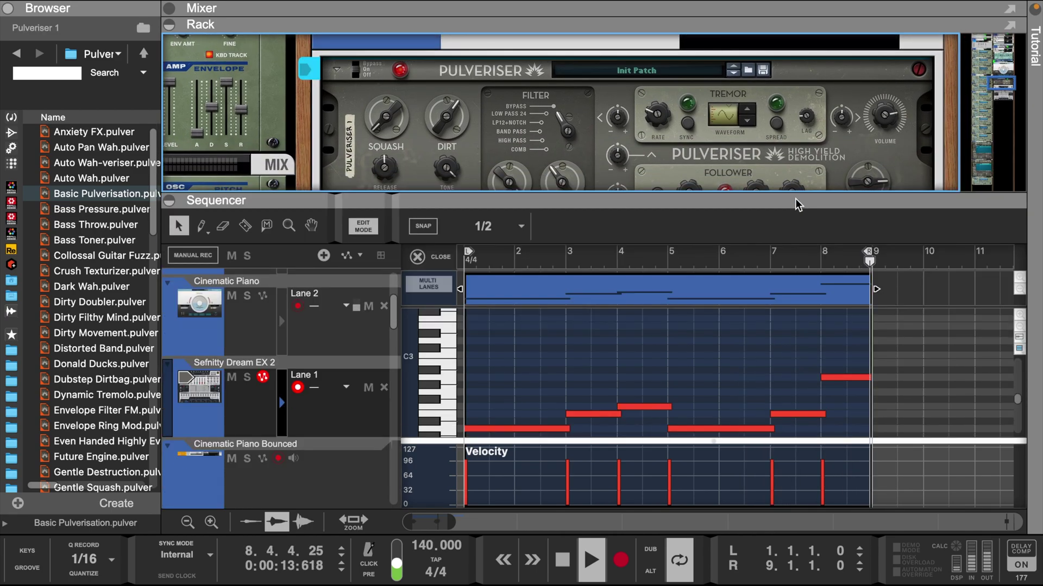
key(F5)
click(658, 238)
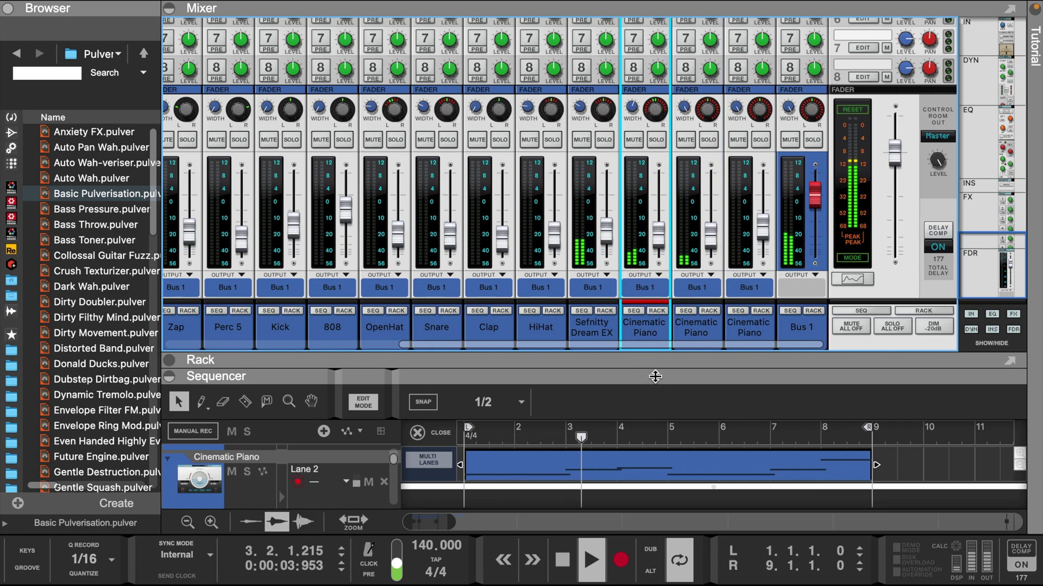
drag(655, 377, 655, 96)
click(440, 156)
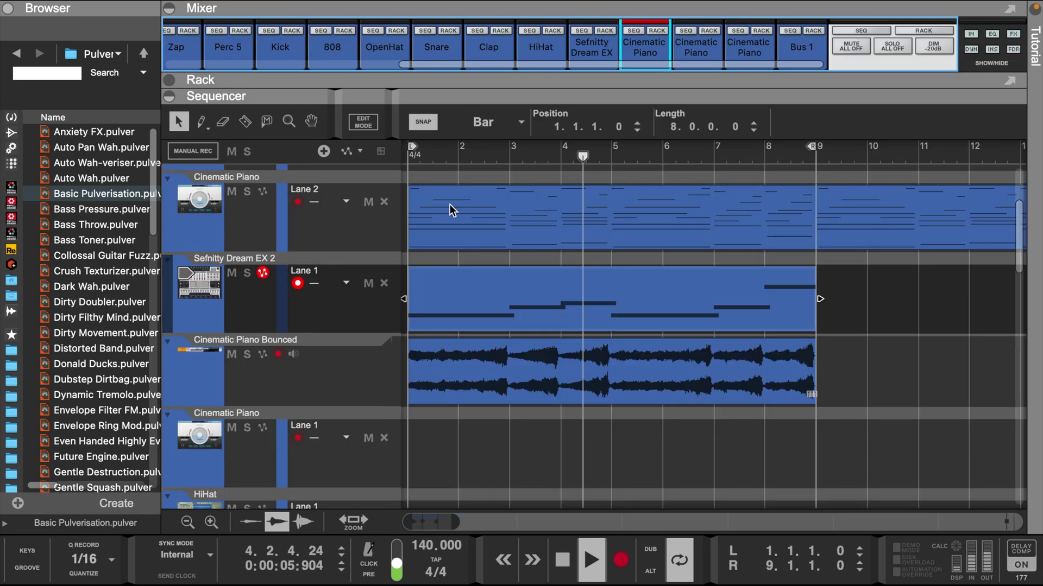
- Extend the loop's right locator to bar 17 to cover both Cinematic Piano clips
scroll(708, 259, right, 4)
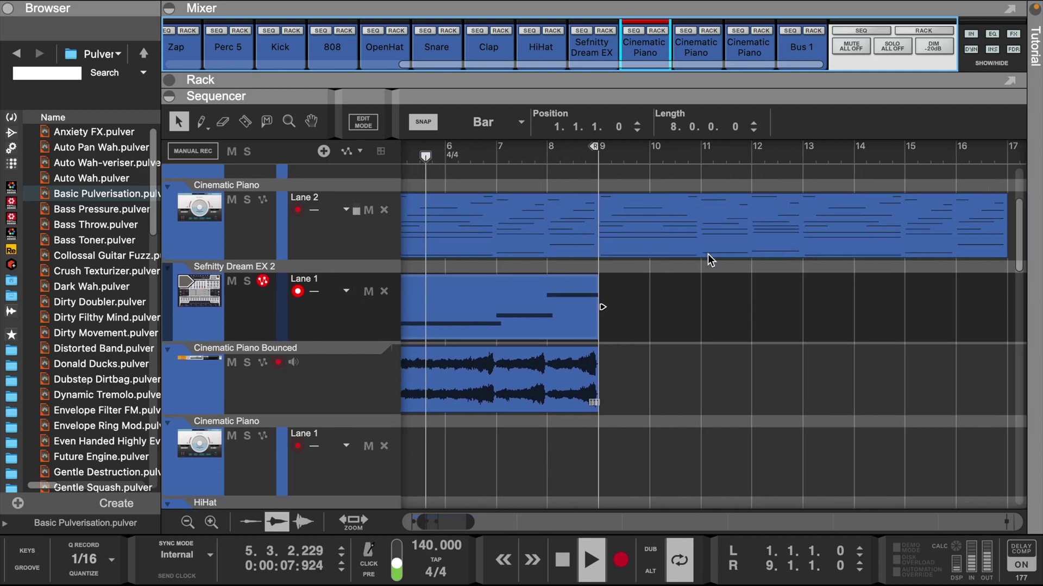
drag(594, 145, 1002, 147)
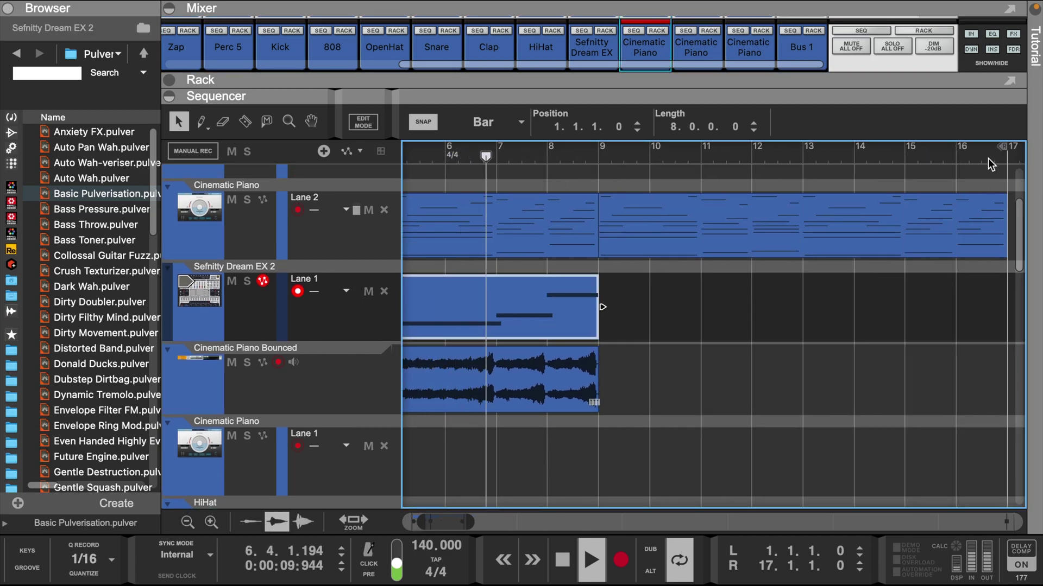
click(359, 522)
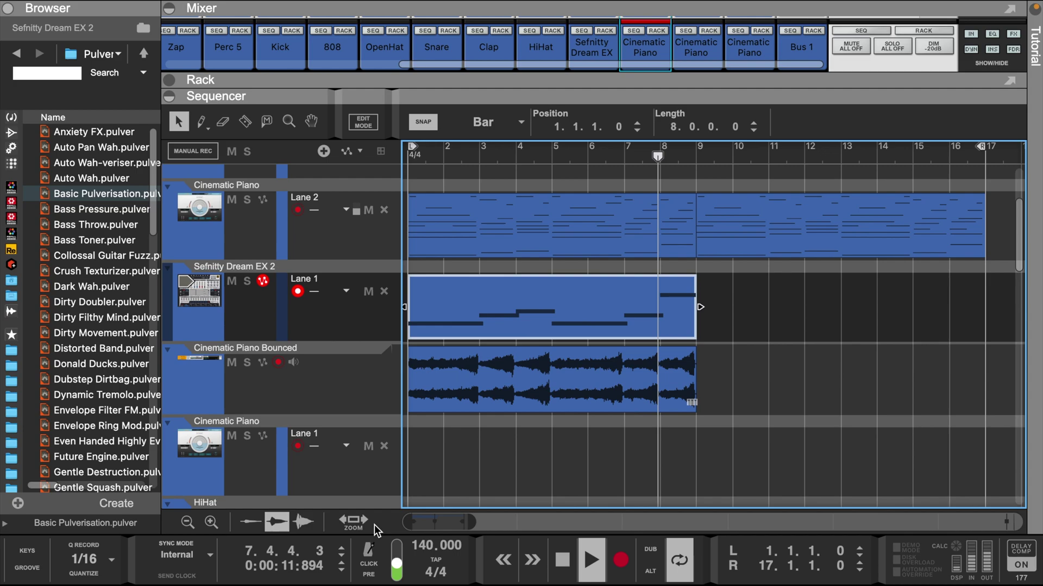
drag(474, 523, 532, 524)
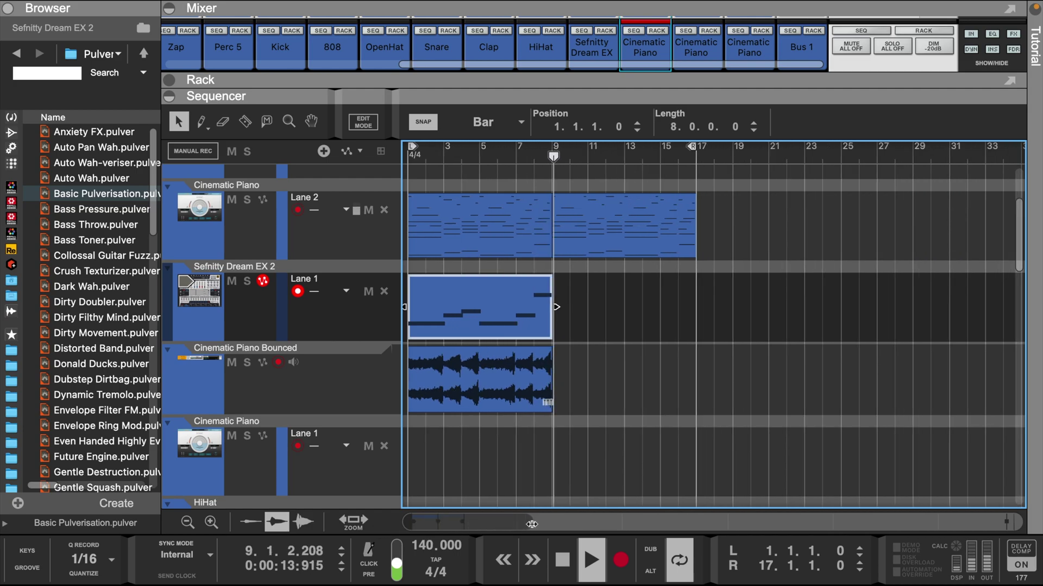
- Extend the loop and the second Cinematic Piano clip to bar 19, and lengthen the bar 16 chord's five ending notes to the clip's end
click(597, 225)
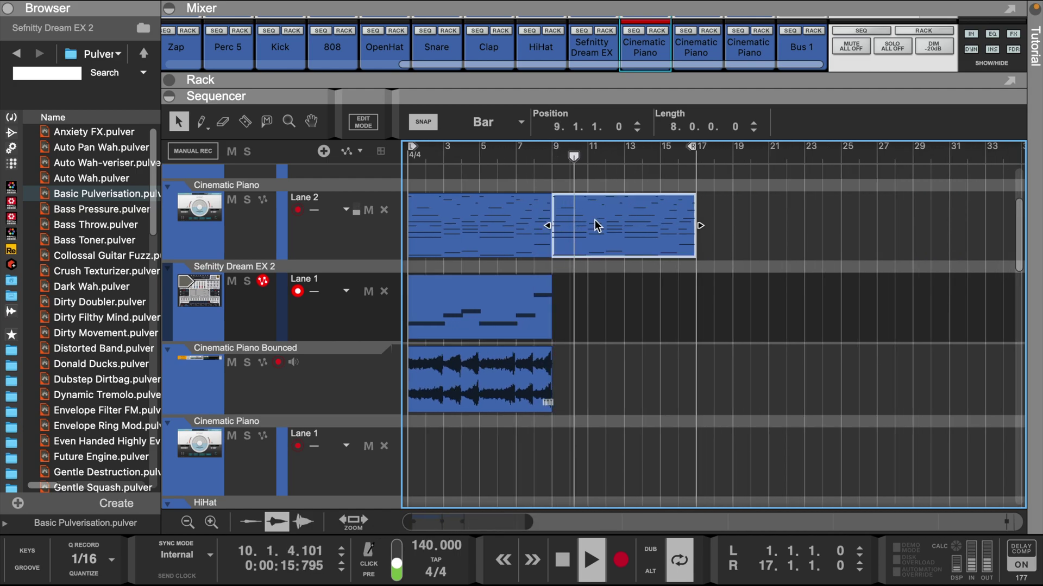
double_click(597, 226)
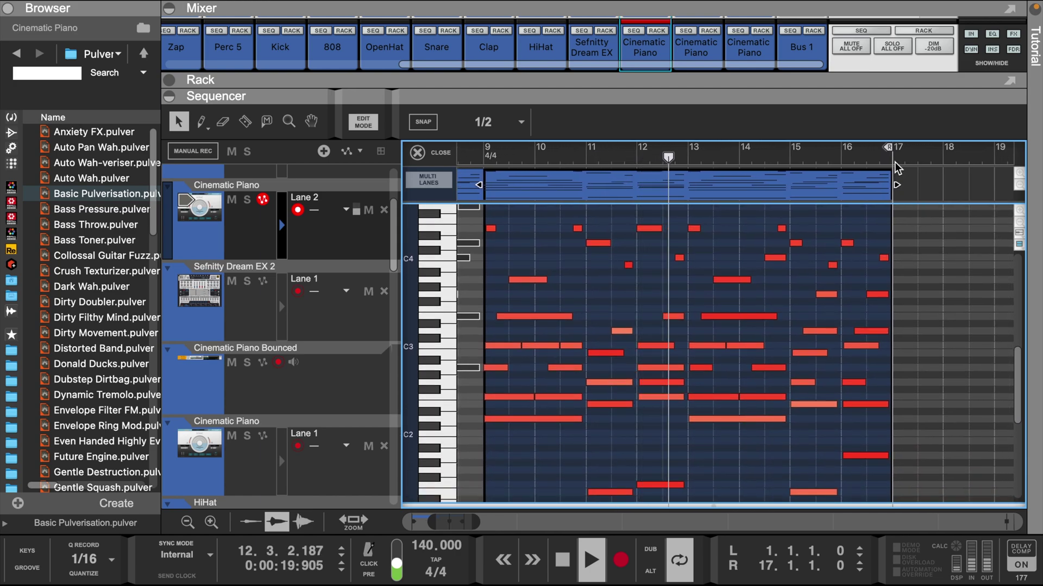
drag(889, 147, 993, 146)
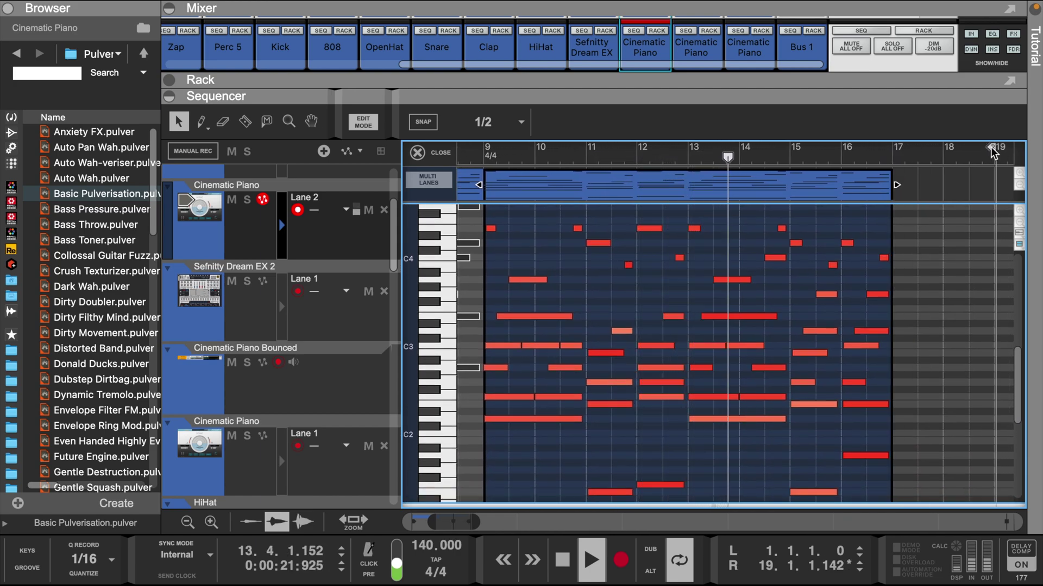
drag(872, 185, 951, 185)
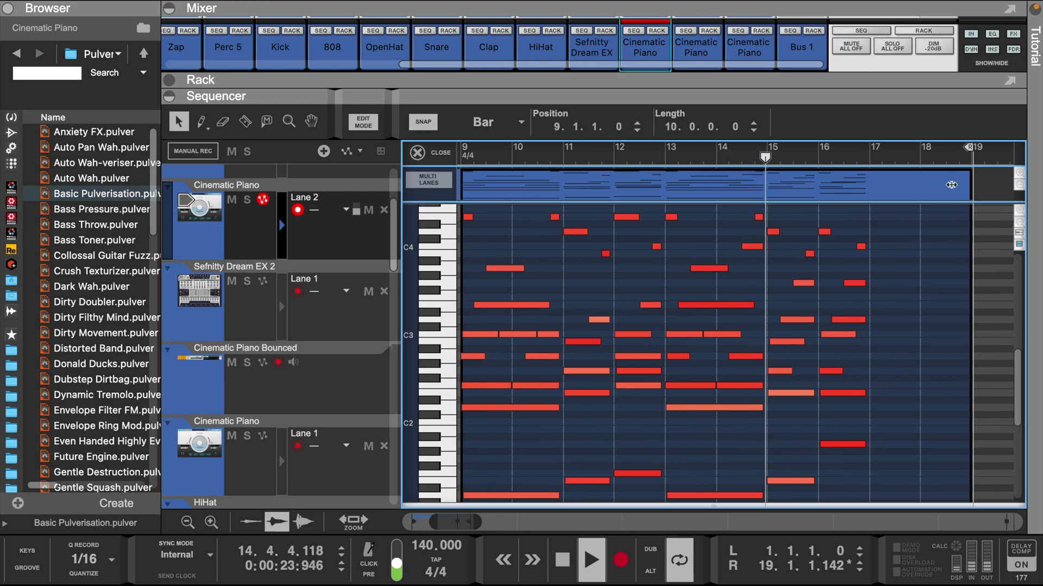
drag(866, 235, 878, 499)
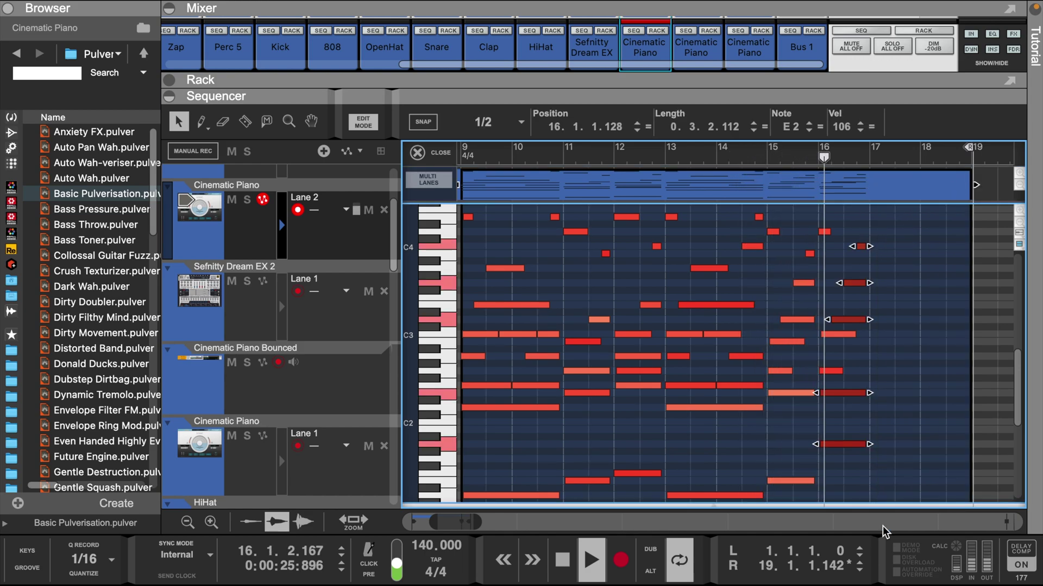
drag(869, 444, 974, 444)
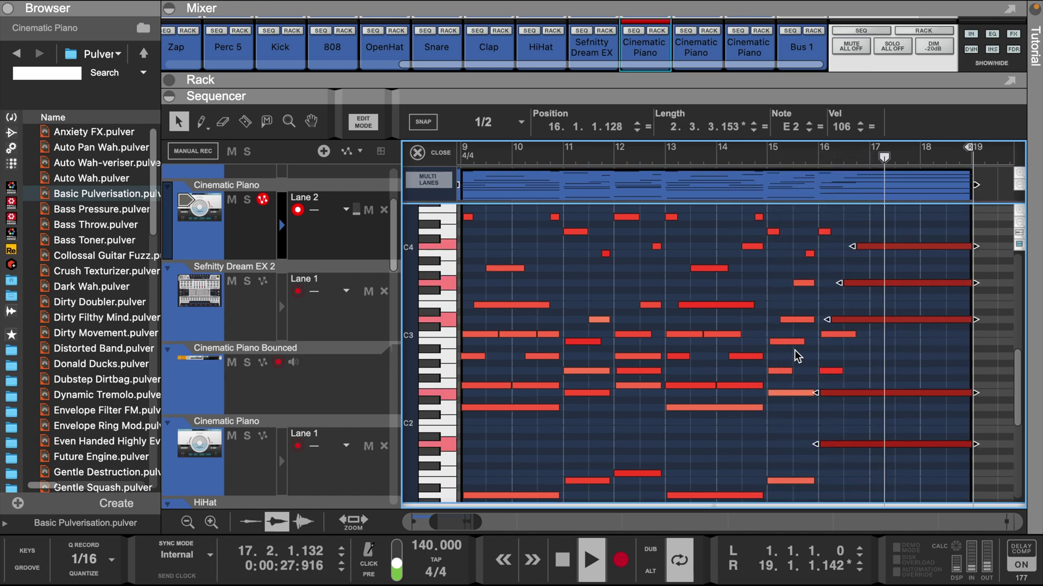